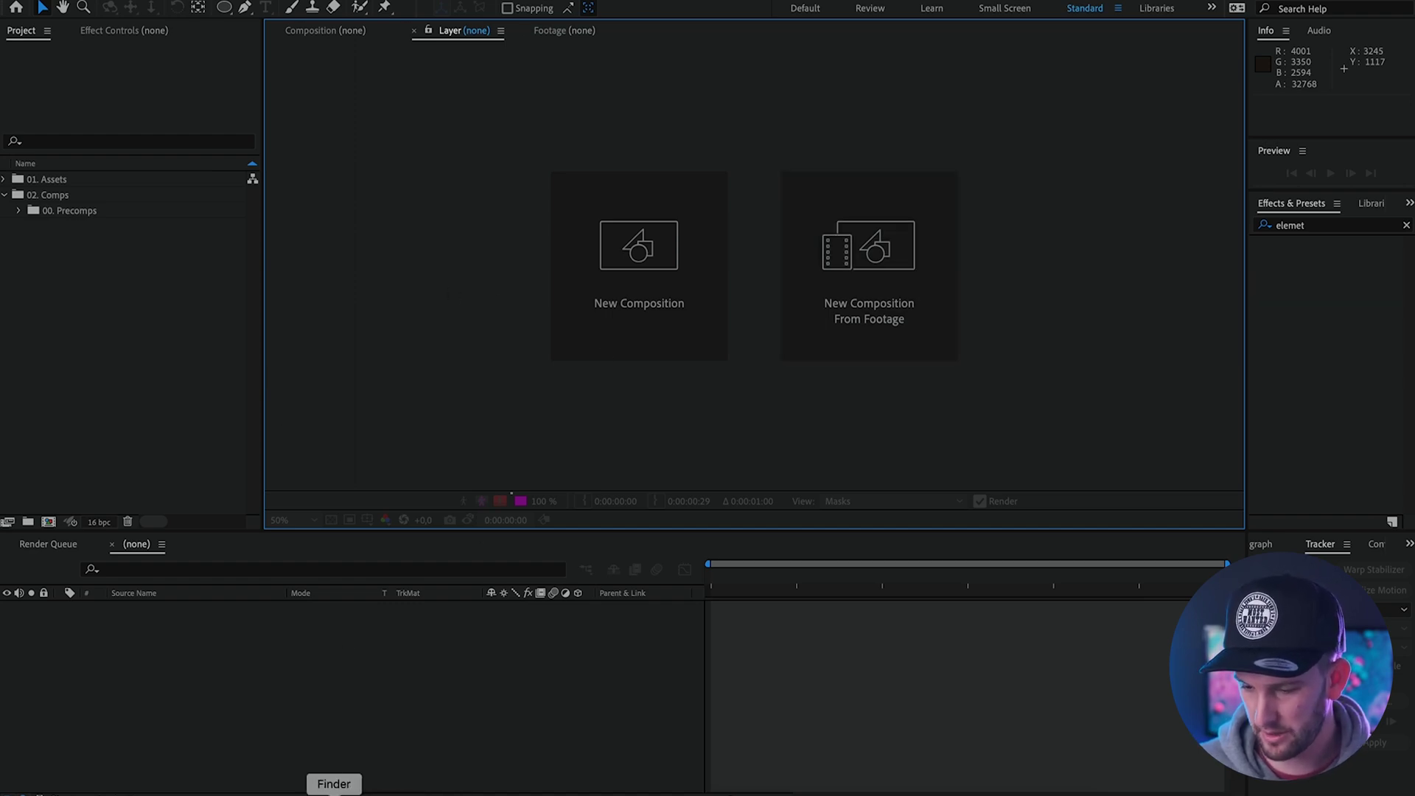
Step: Import C (324).mov from the MOTION TRACKING AE folder and create a composition from the clip
click(334, 794)
key(super+a)
click(862, 496)
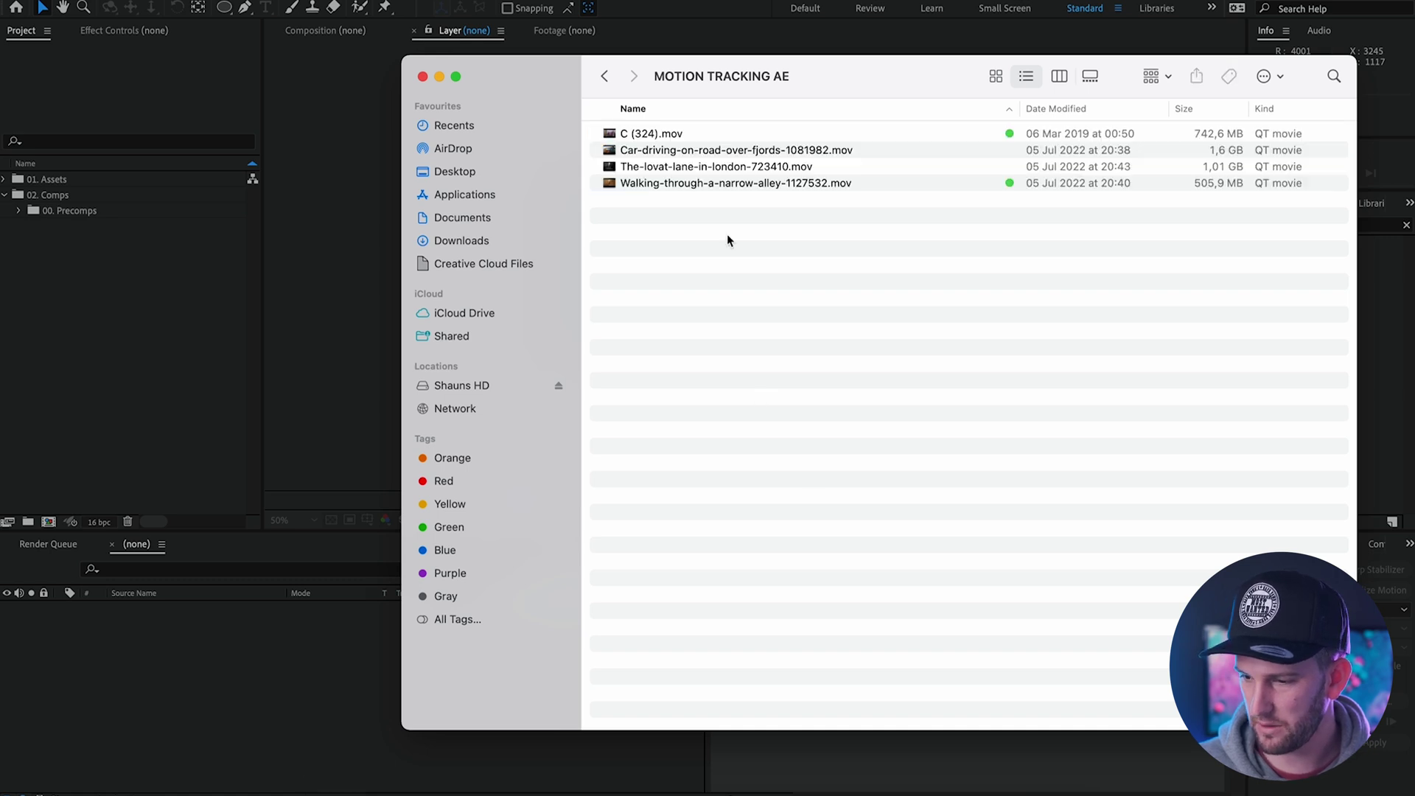
drag(664, 142, 121, 278)
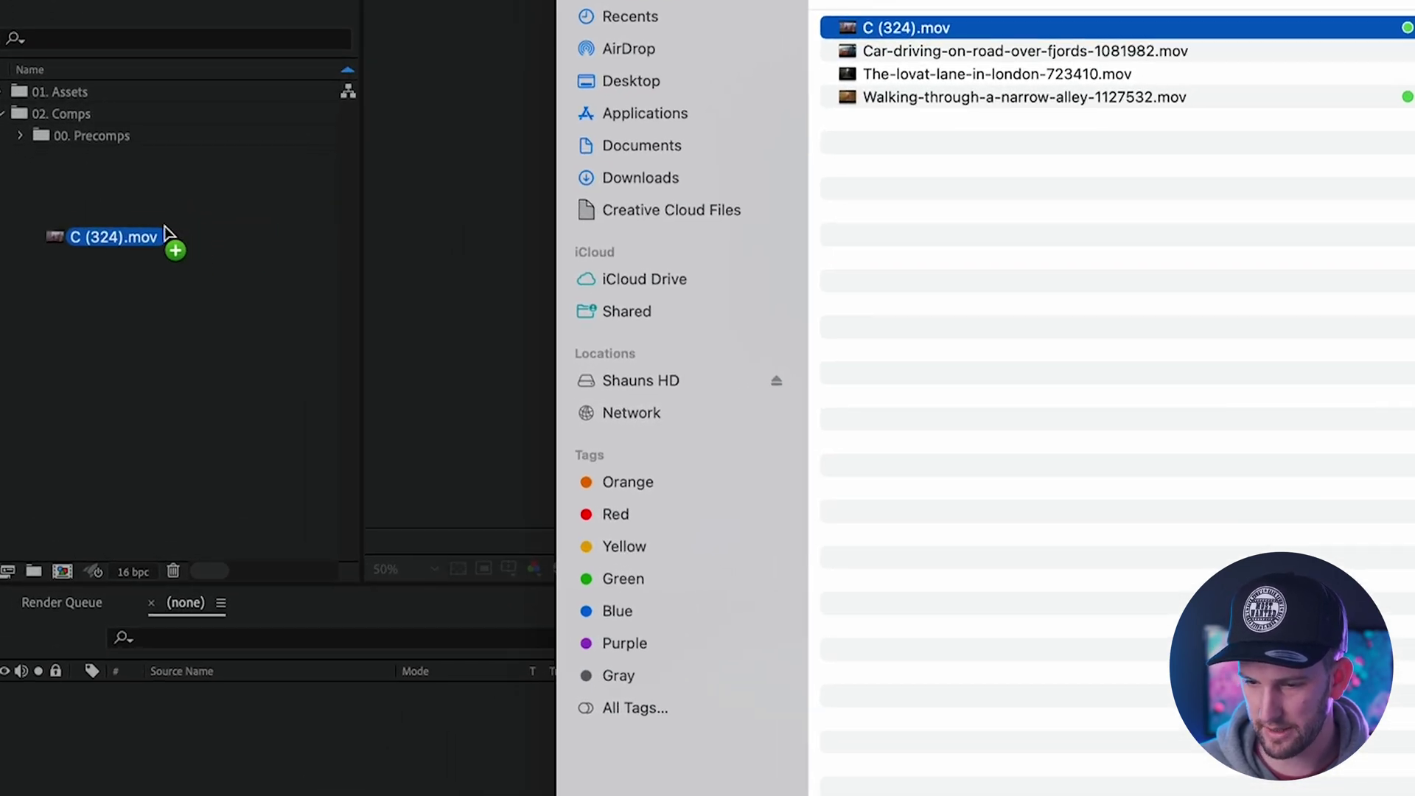
drag(165, 231, 146, 187)
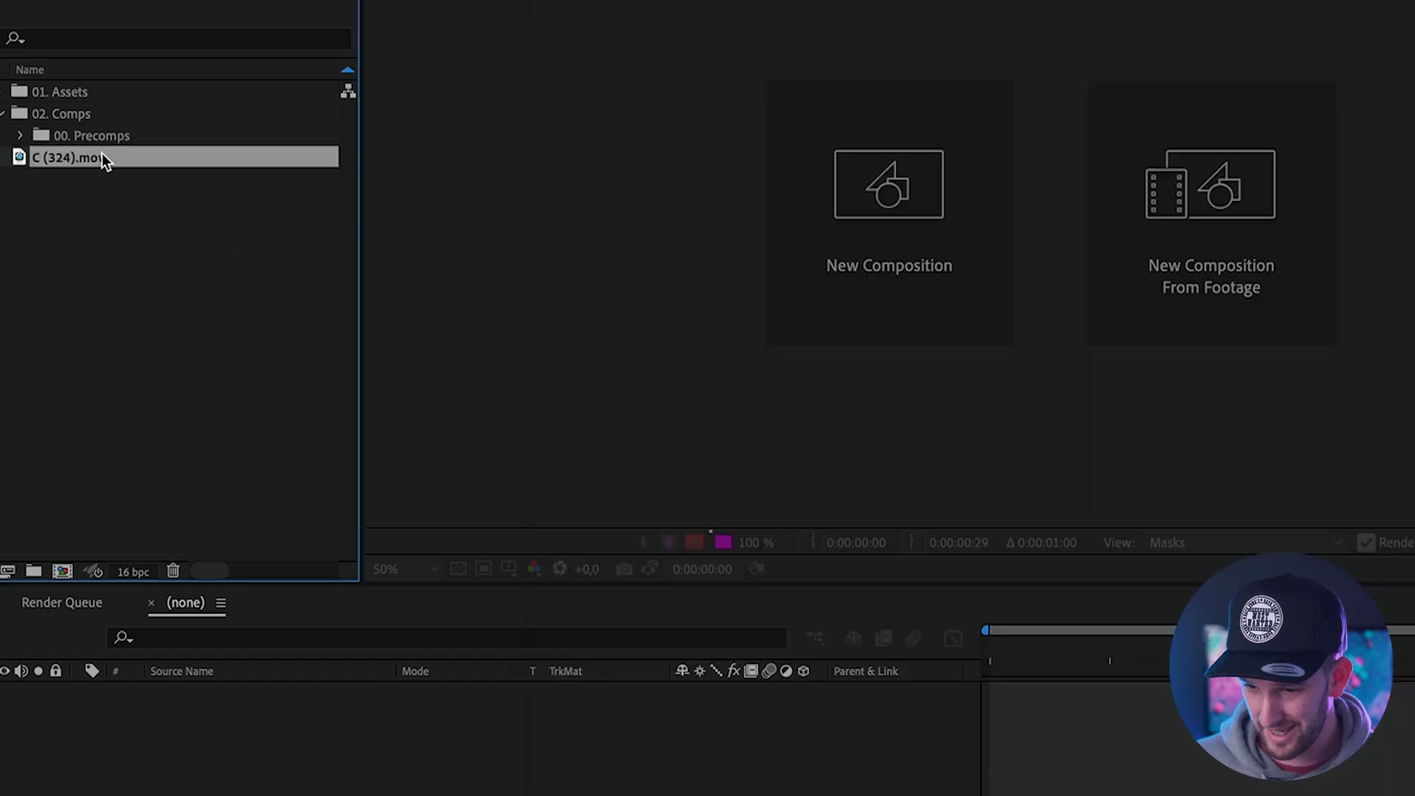
drag(97, 161, 64, 573)
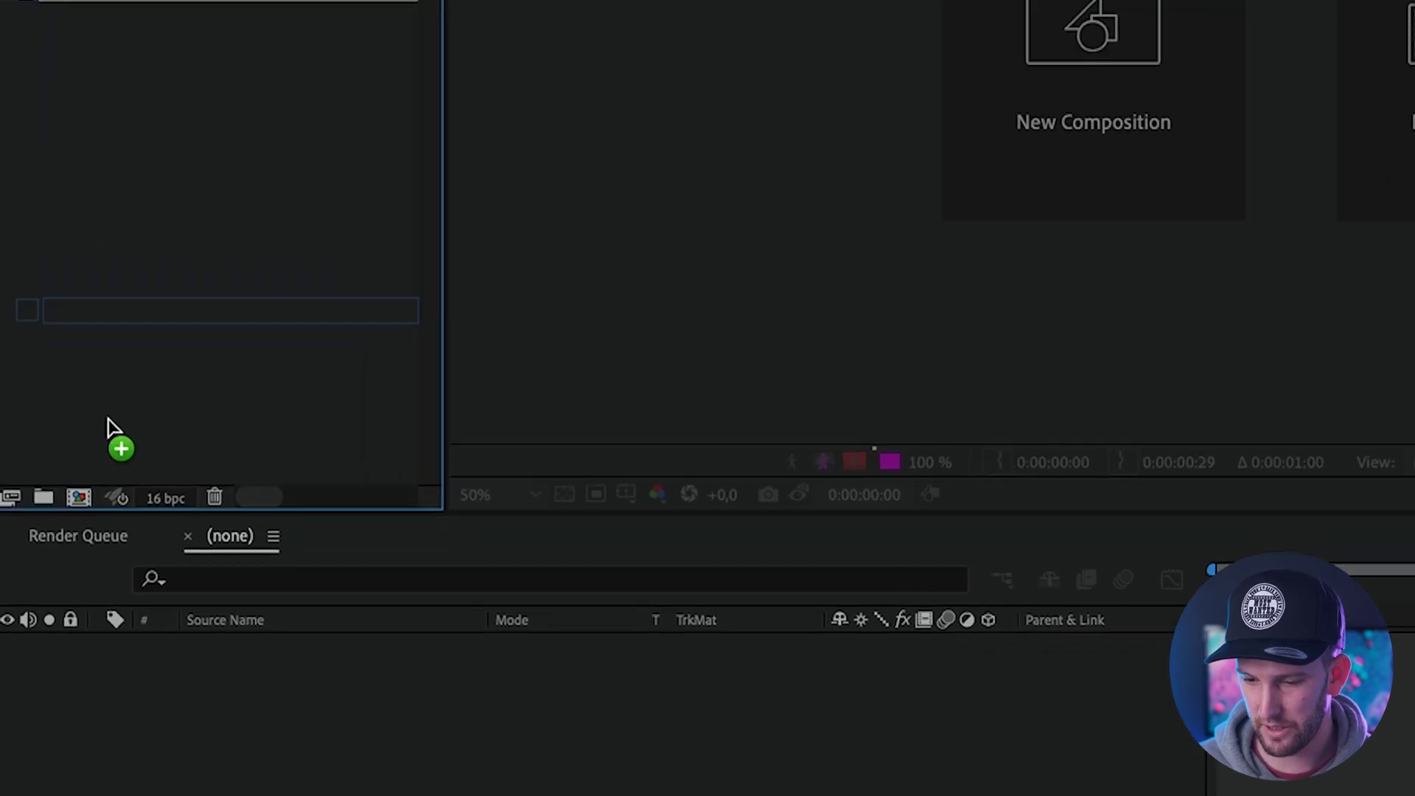
drag(118, 345, 117, 343)
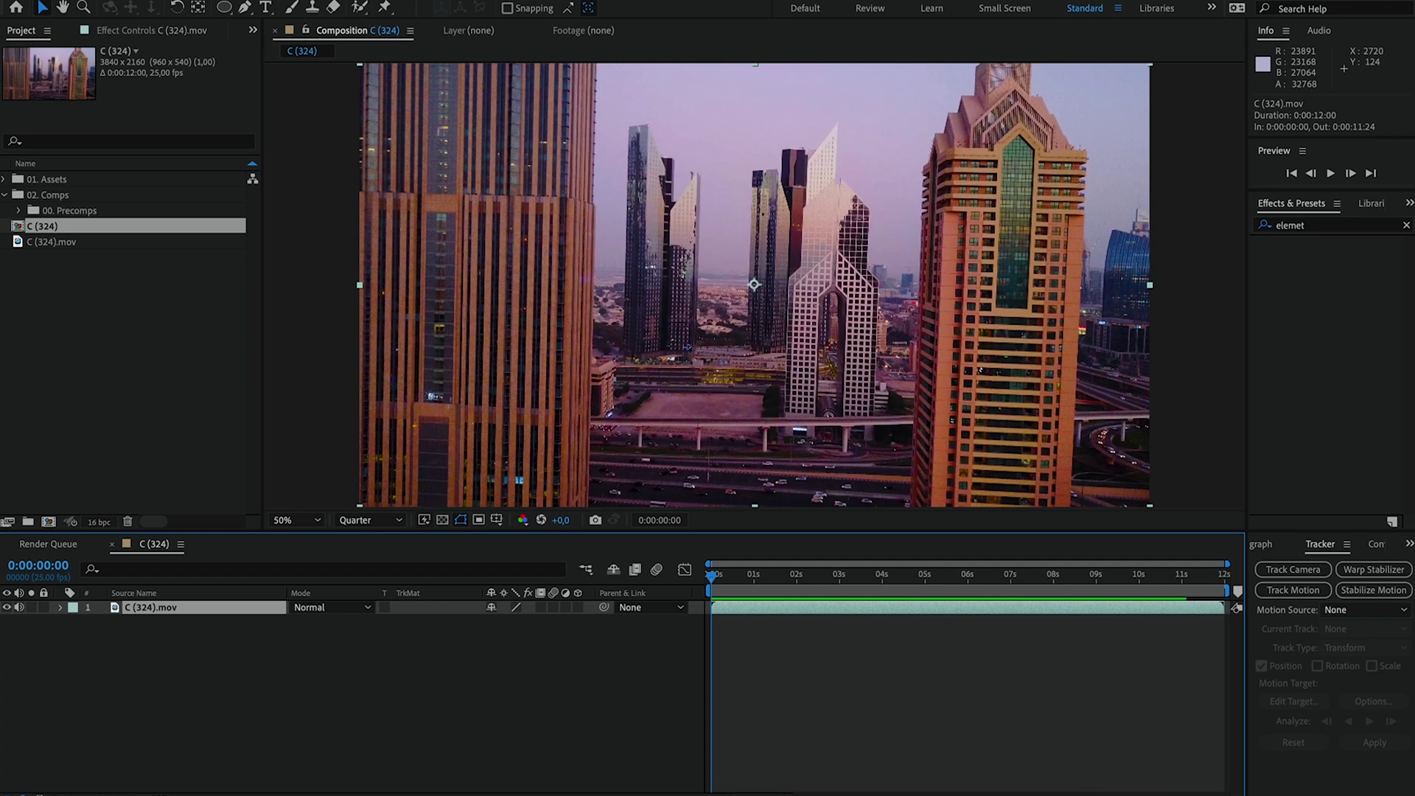
Step: Start a motion track on the C (324).mov layer with Track Motion
click(472, 0)
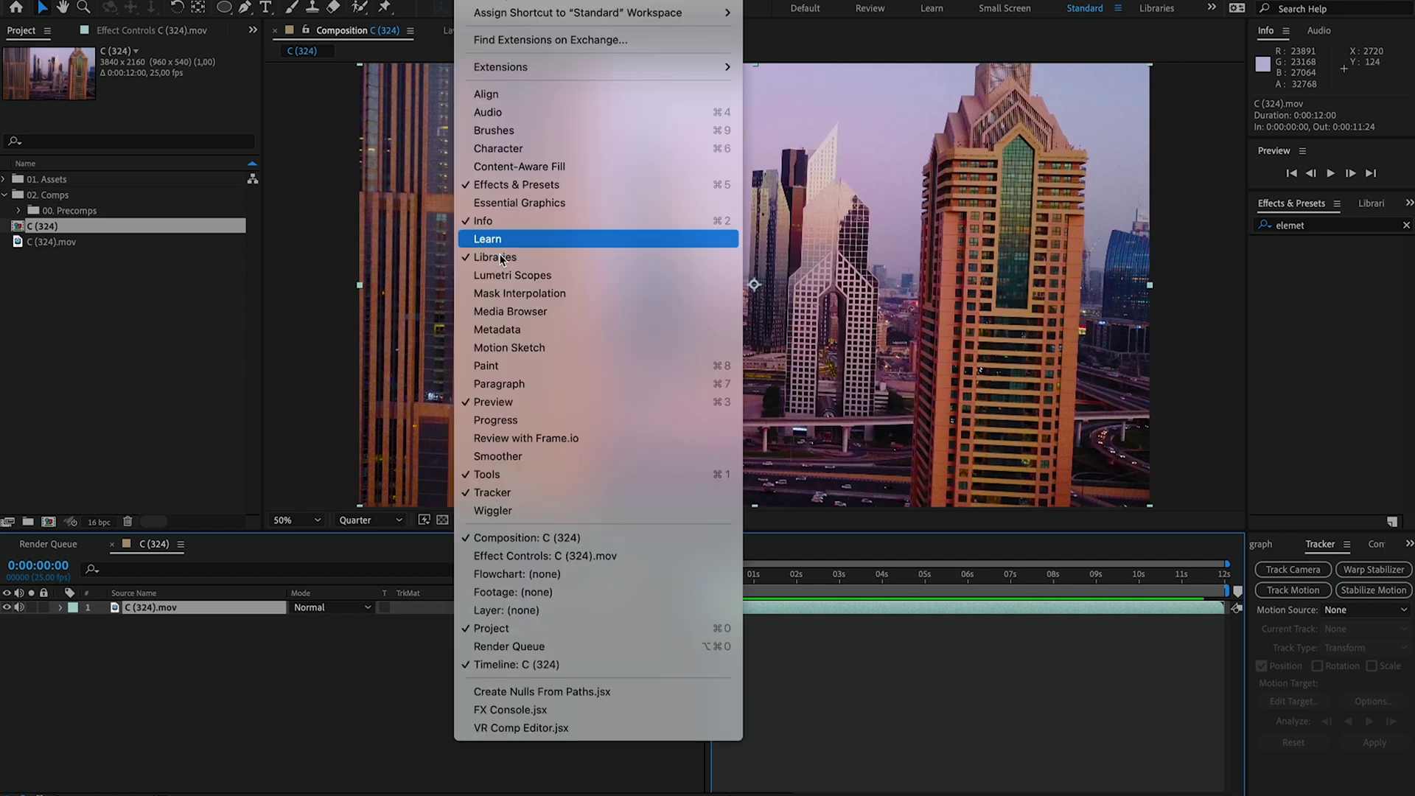
click(1013, 686)
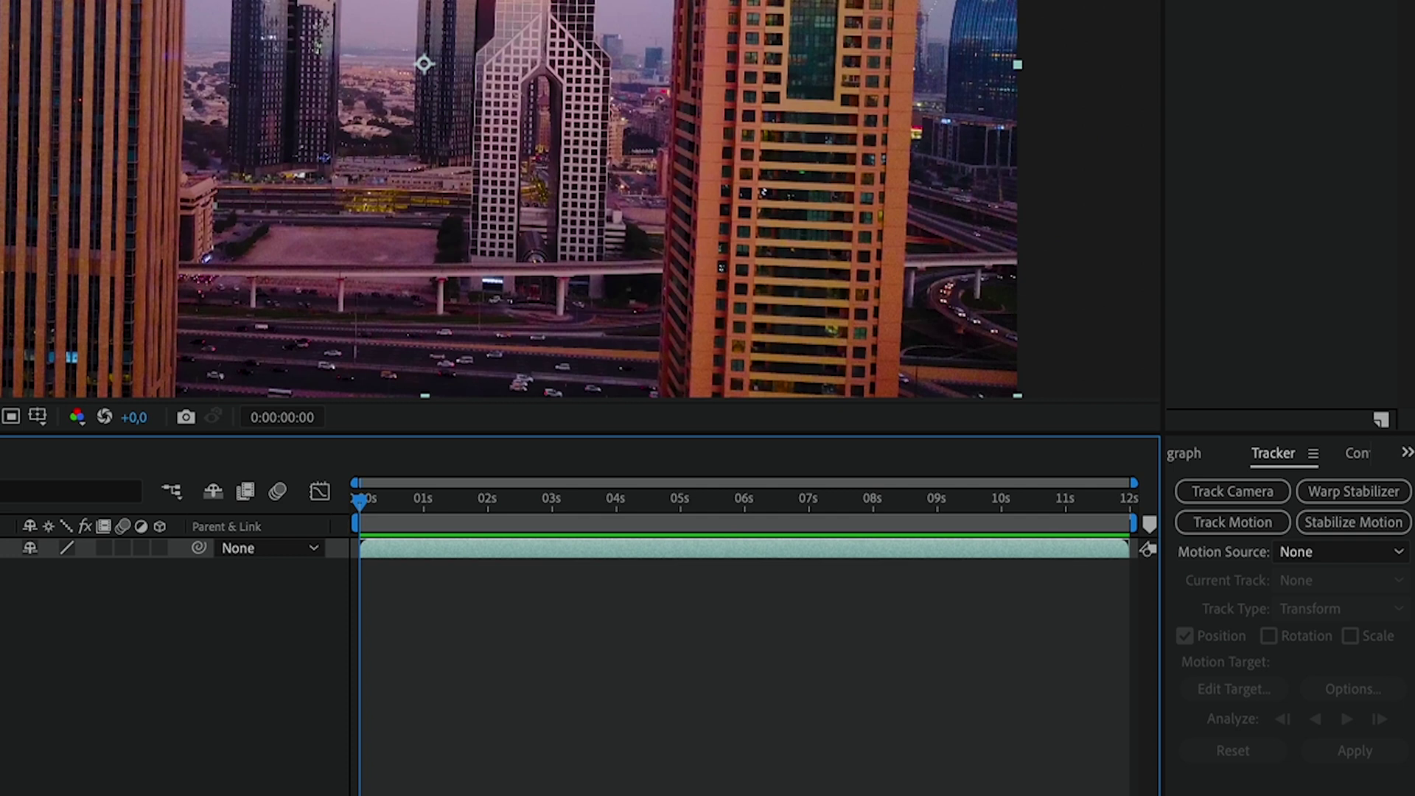
click(1244, 524)
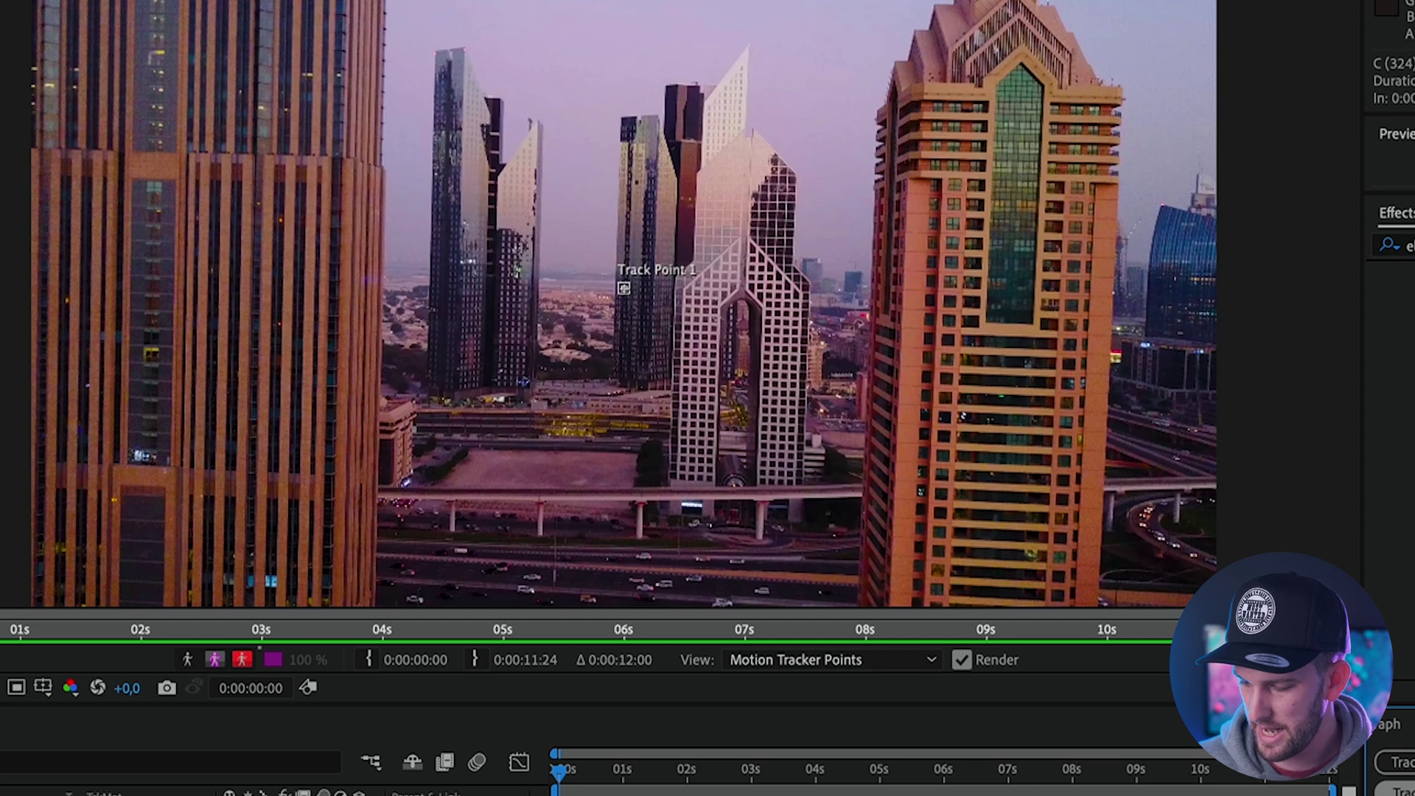
Step: Enlarge the outer search region and the inner feature region of Track Point 1
scroll(627, 283, up, 8)
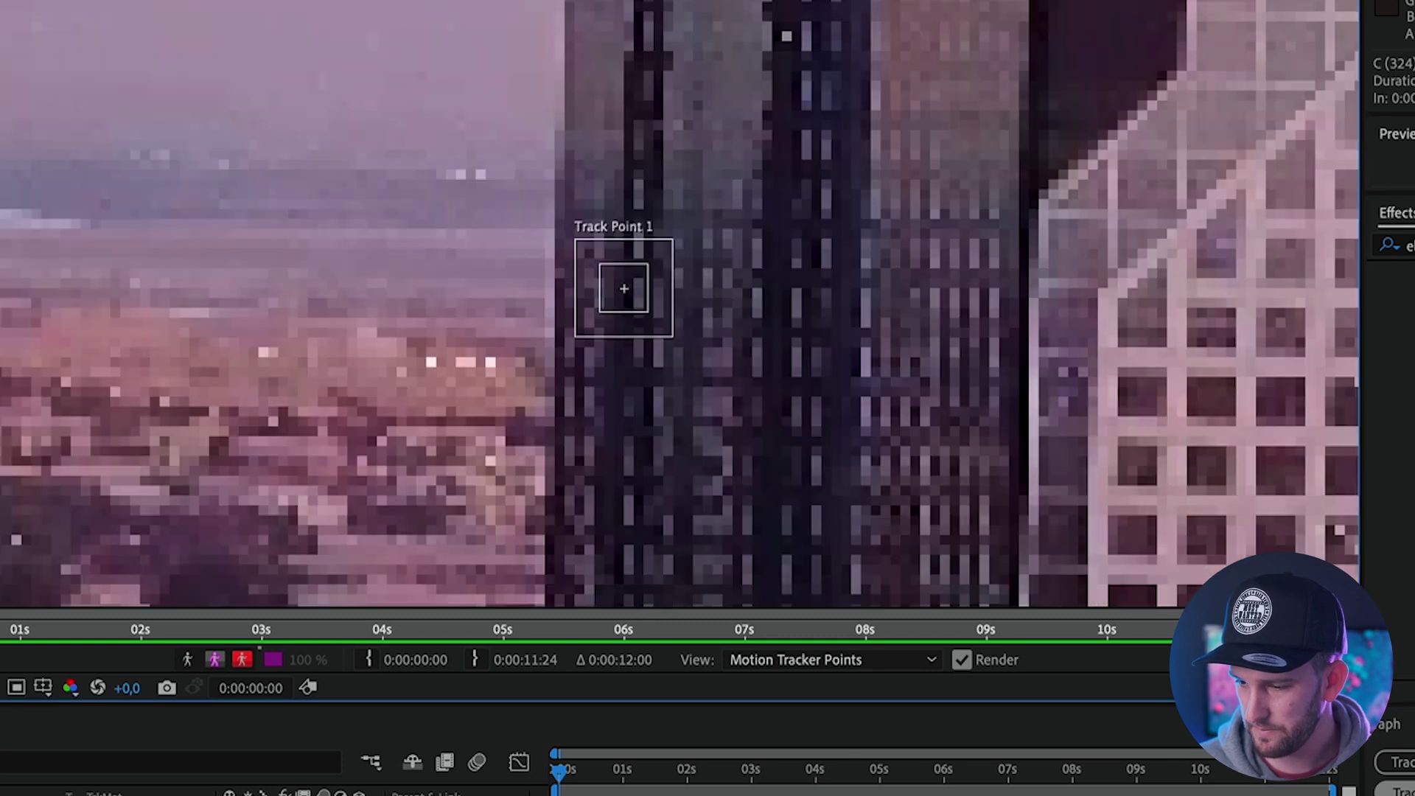
click(626, 295)
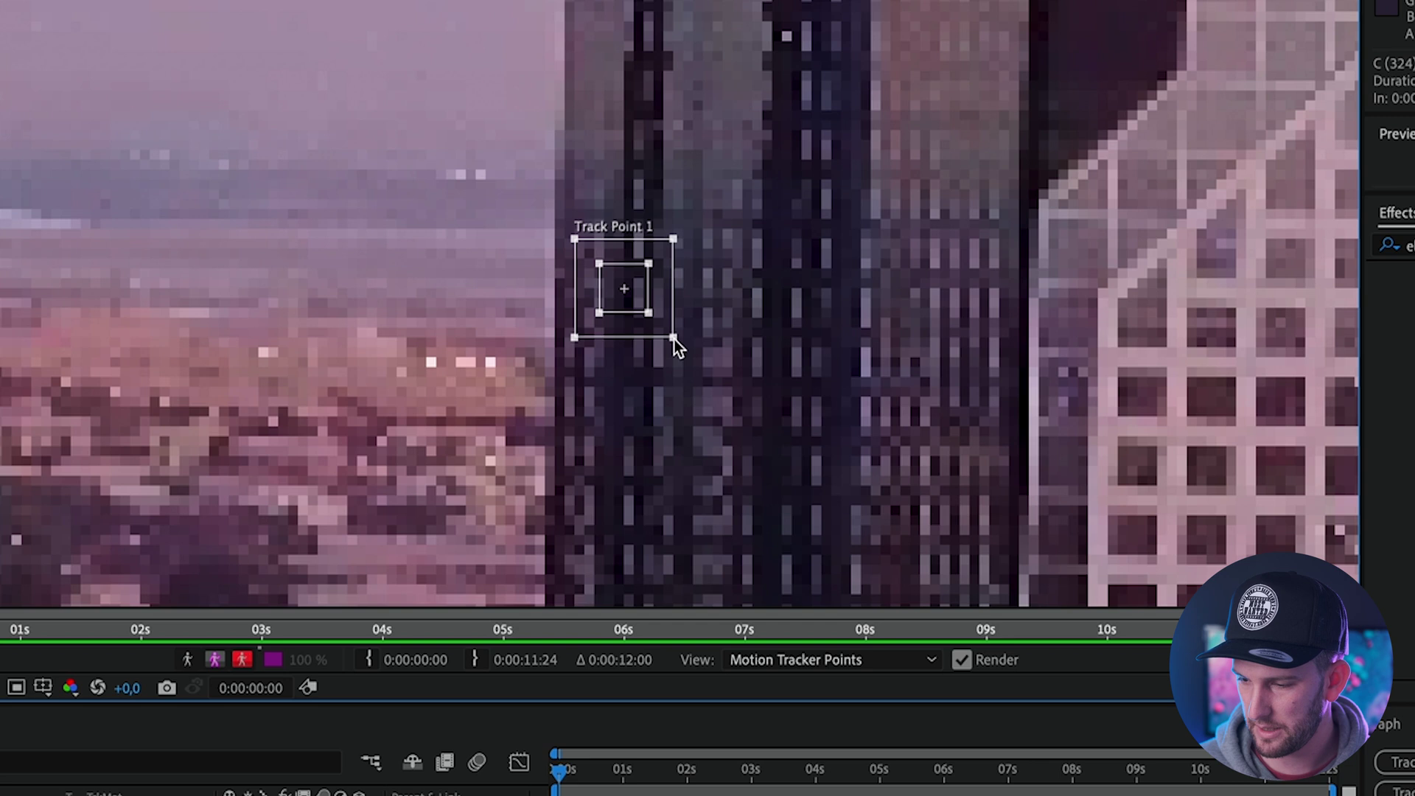
drag(673, 338, 758, 399)
drag(647, 313, 695, 355)
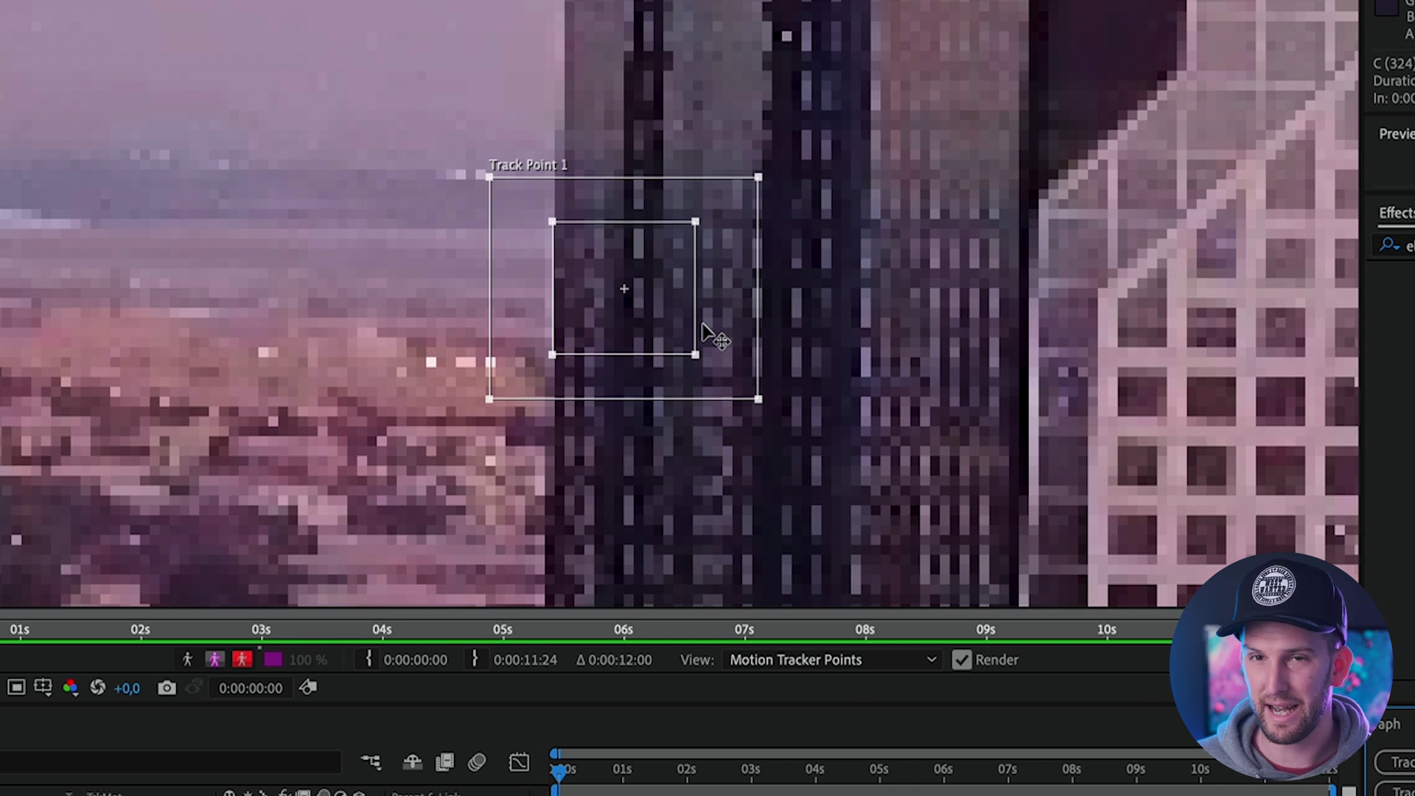
Step: Try placing Track Point 1 over the plain sky between the towers
click(324, 235)
drag(323, 230, 545, 471)
drag(813, 491, 543, 182)
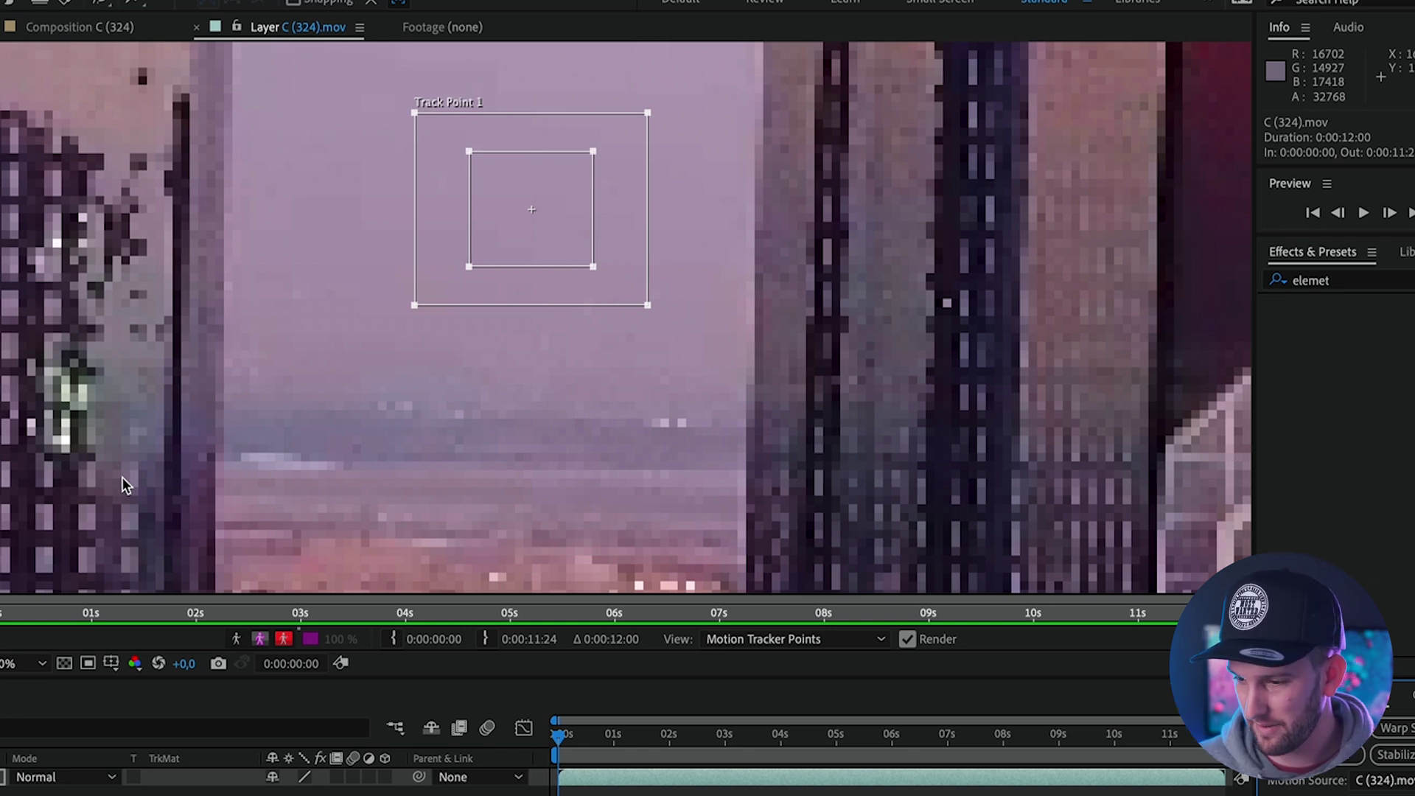
Step: Move Track Point 1 onto a dark window of the orange tower and resize its search and feature regions around that window
key(comma)
key(comma)
drag(689, 341, 246, 412)
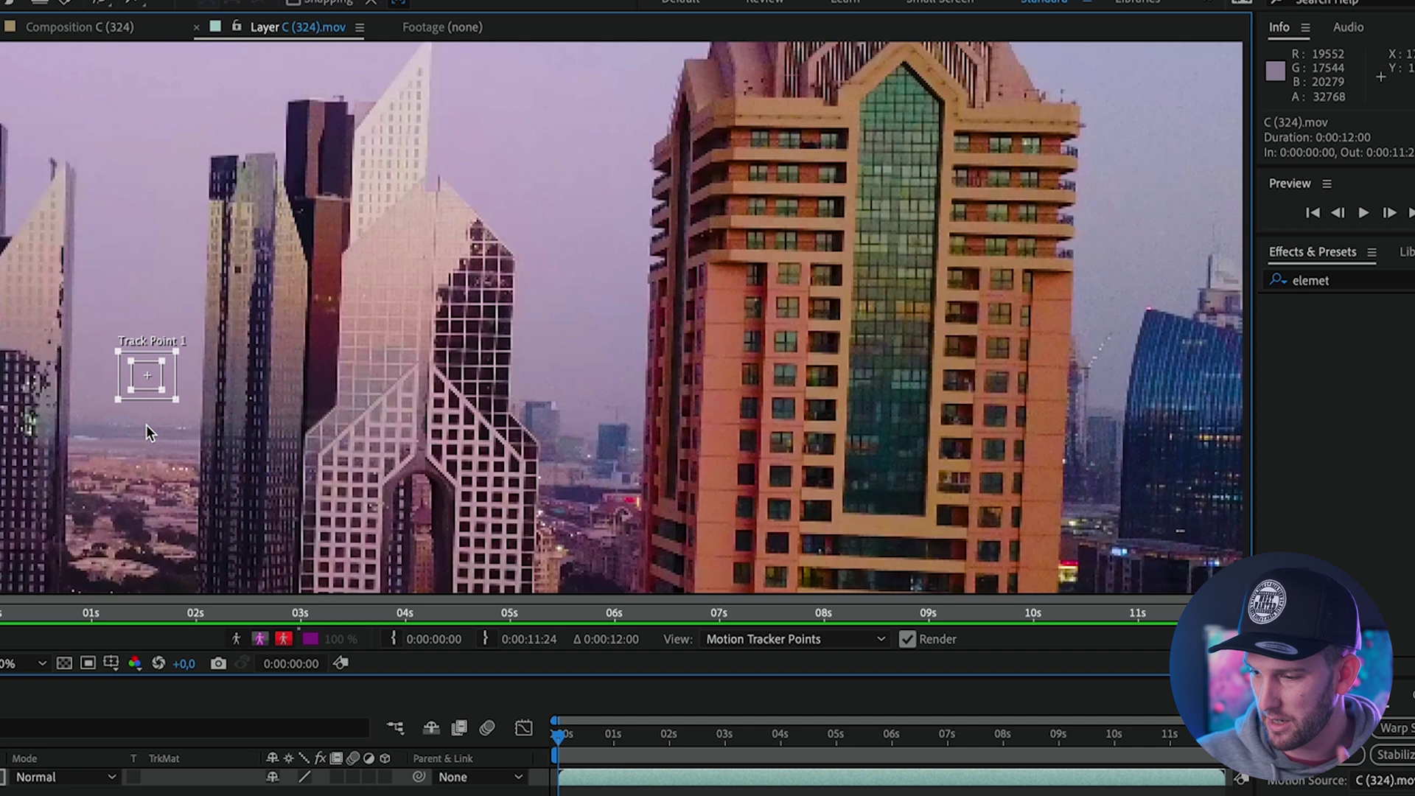
drag(172, 397, 850, 293)
scroll(847, 297, up, 3)
drag(726, 208, 788, 174)
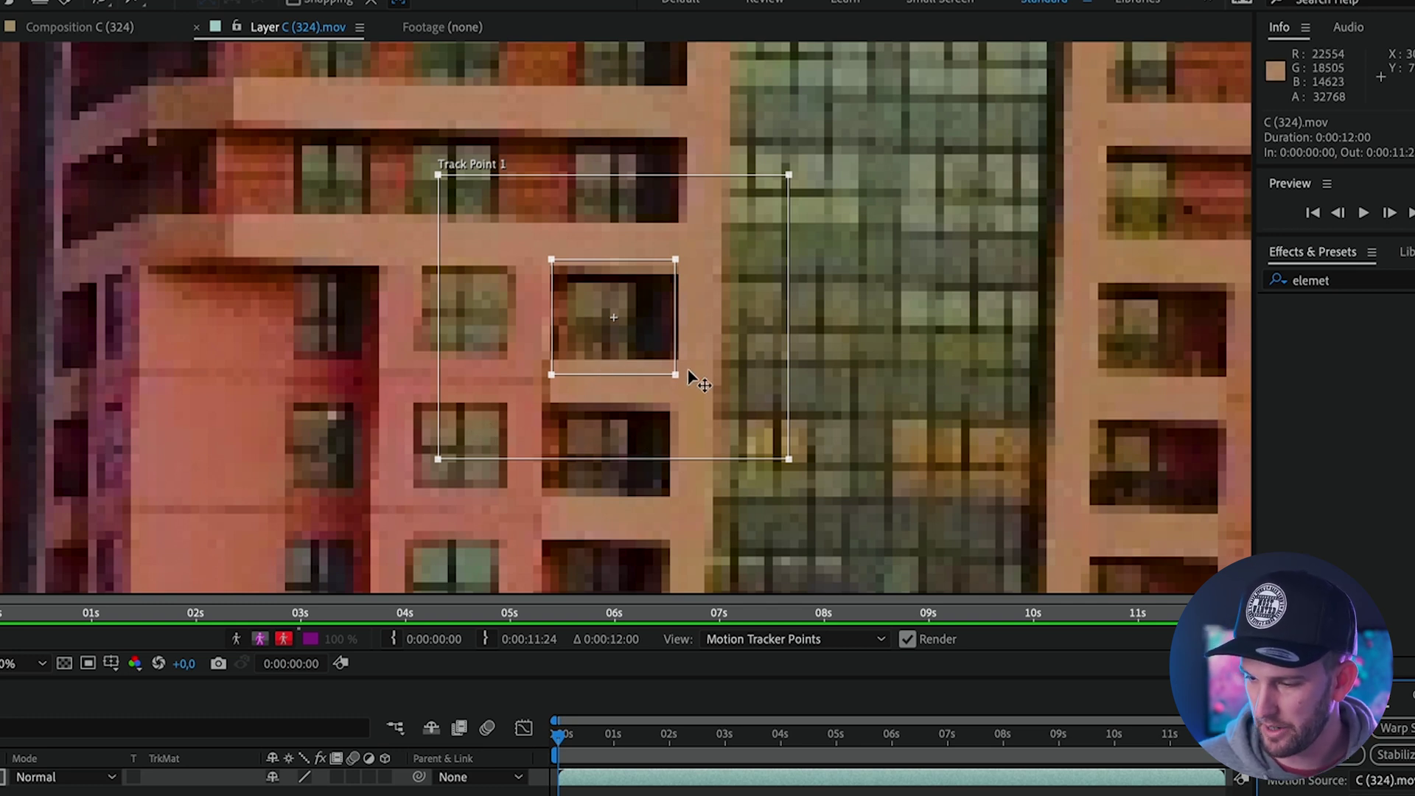
drag(674, 370, 700, 392)
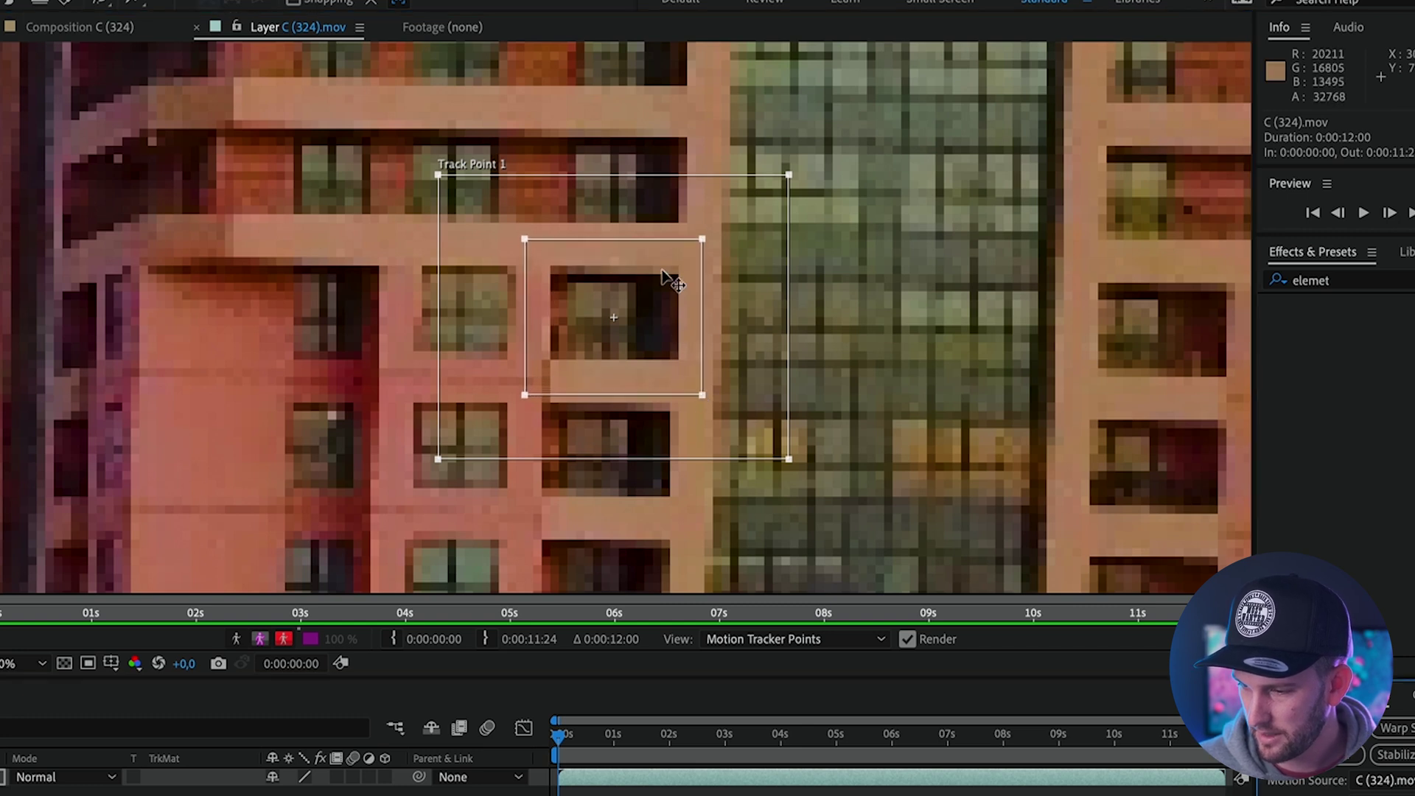
drag(546, 243, 546, 243)
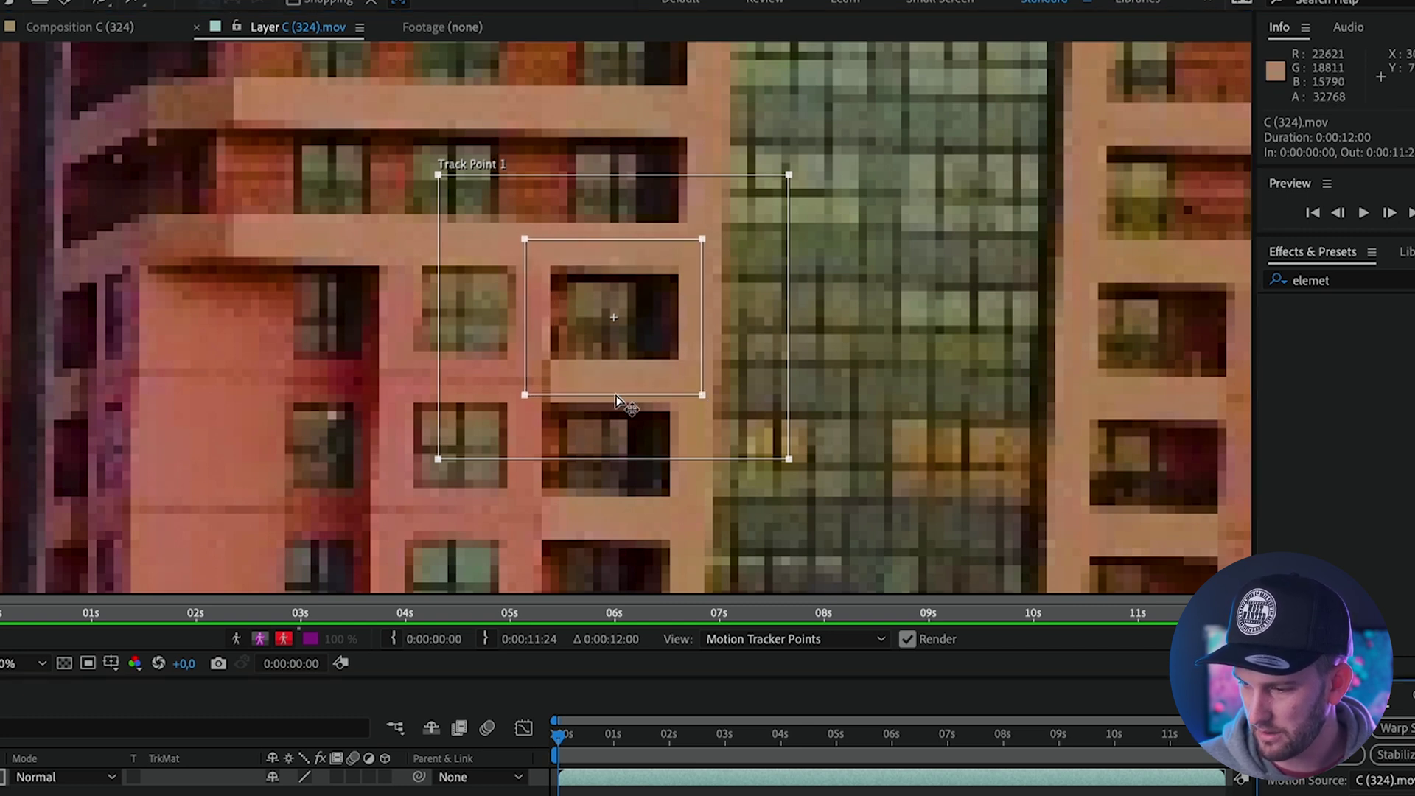
drag(587, 368, 587, 368)
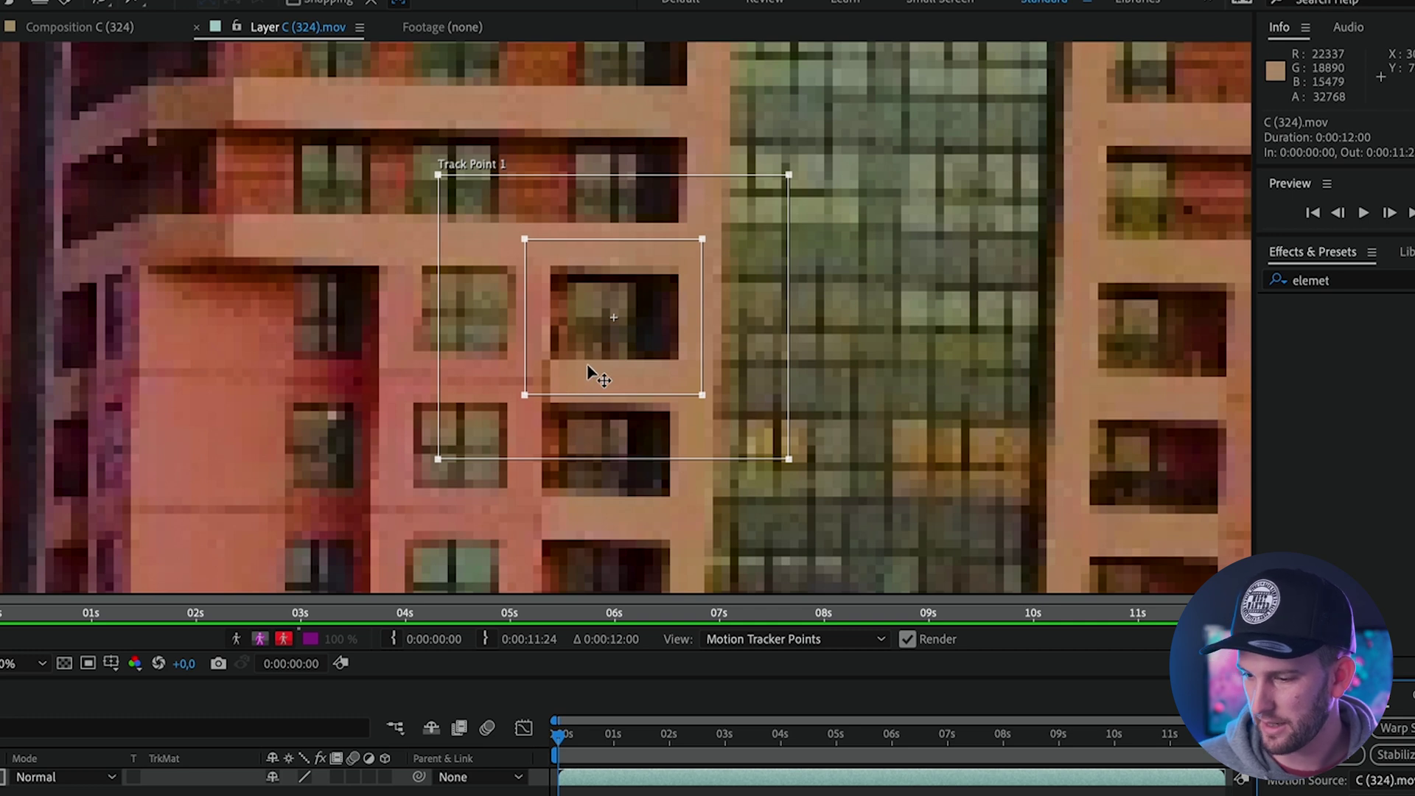
drag(741, 230, 741, 230)
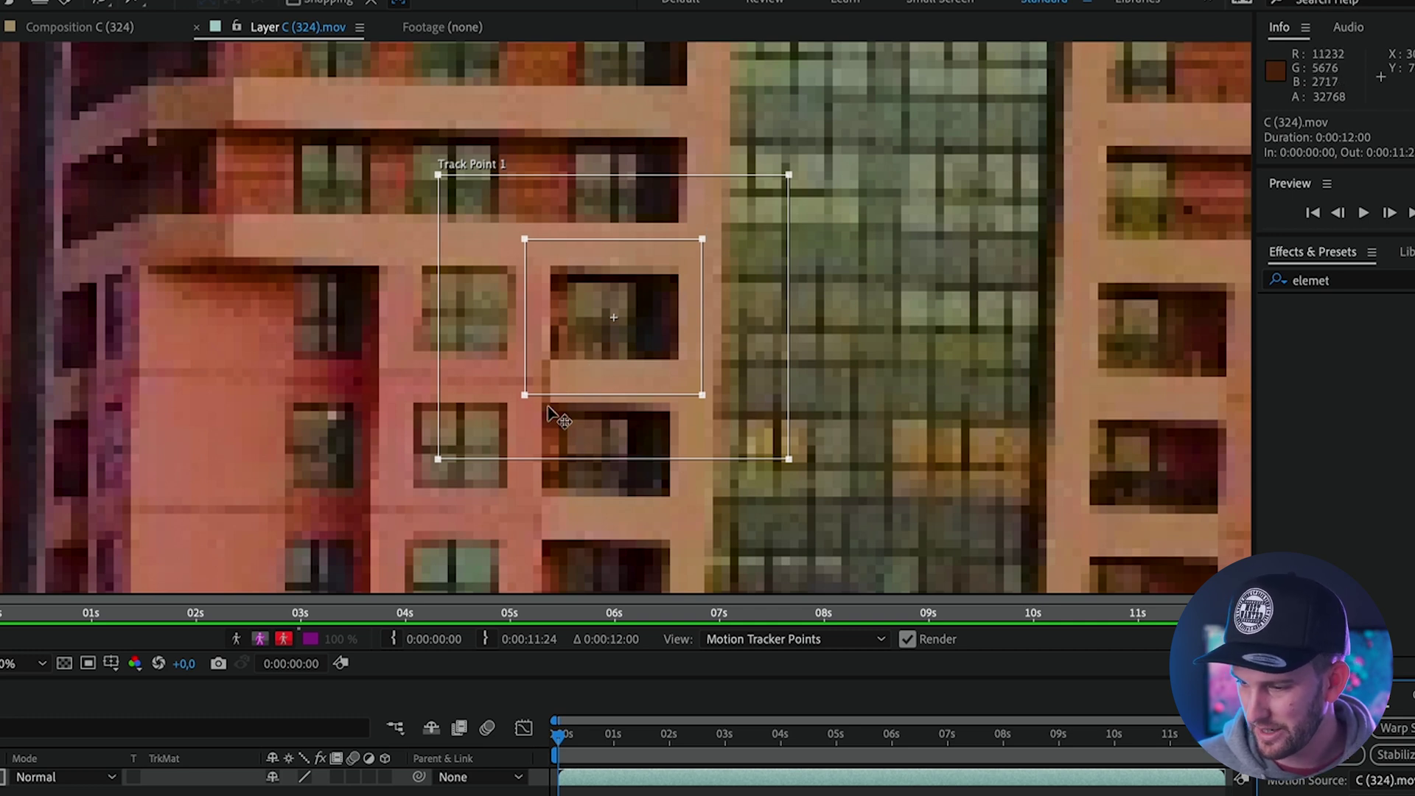
drag(587, 390, 587, 391)
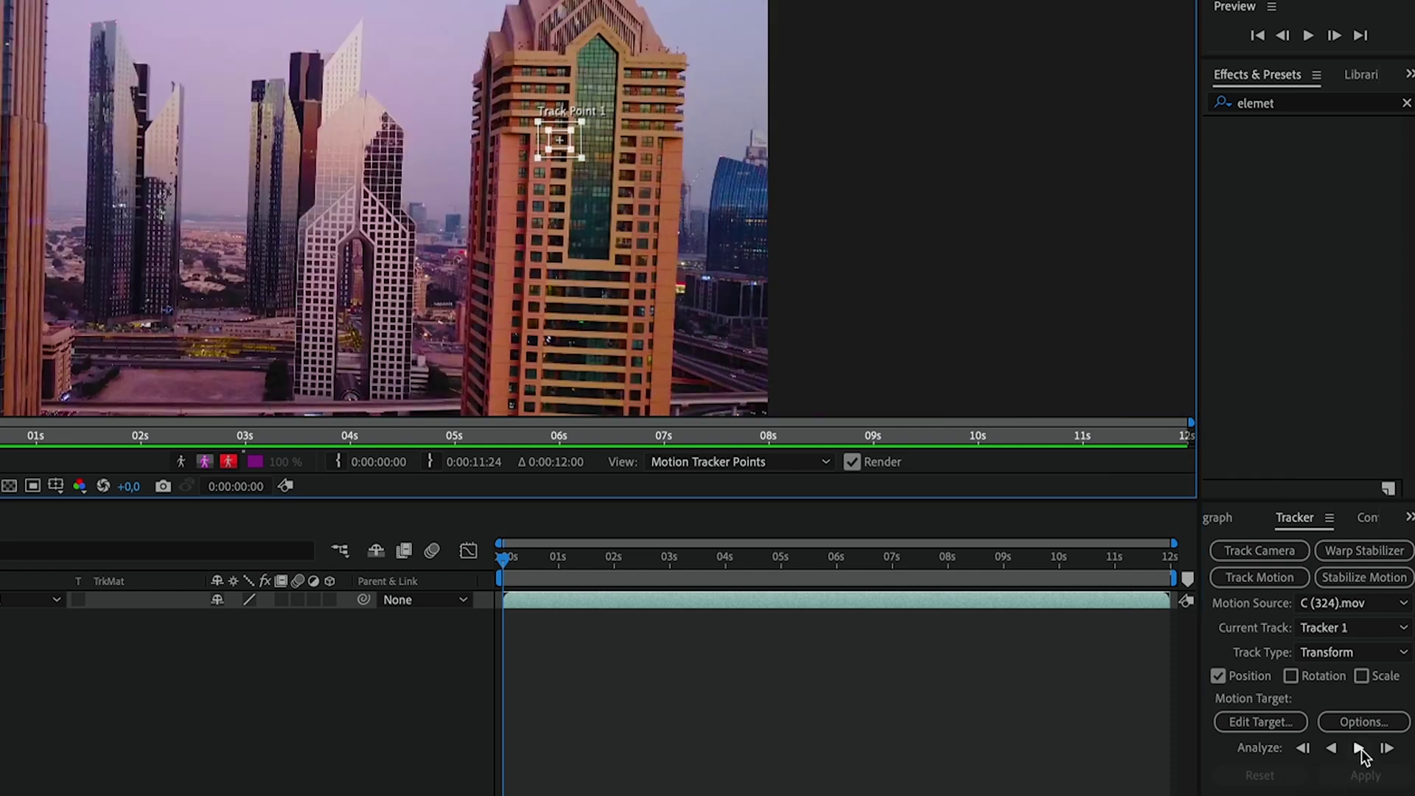
Step: Analyze the track forward through the whole clip and scrub the timeline to check the tracked path
click(1360, 749)
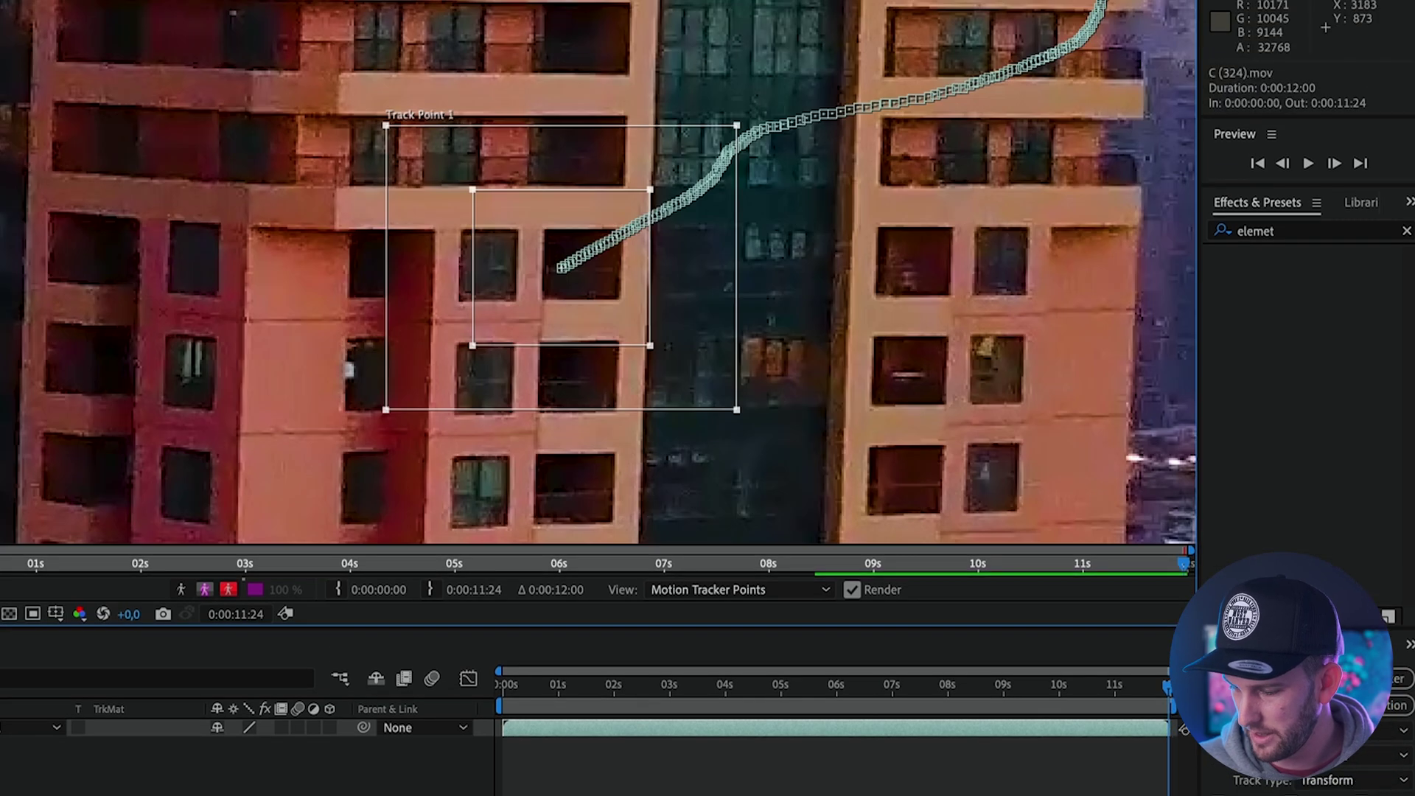
scroll(558, 268, down, 2)
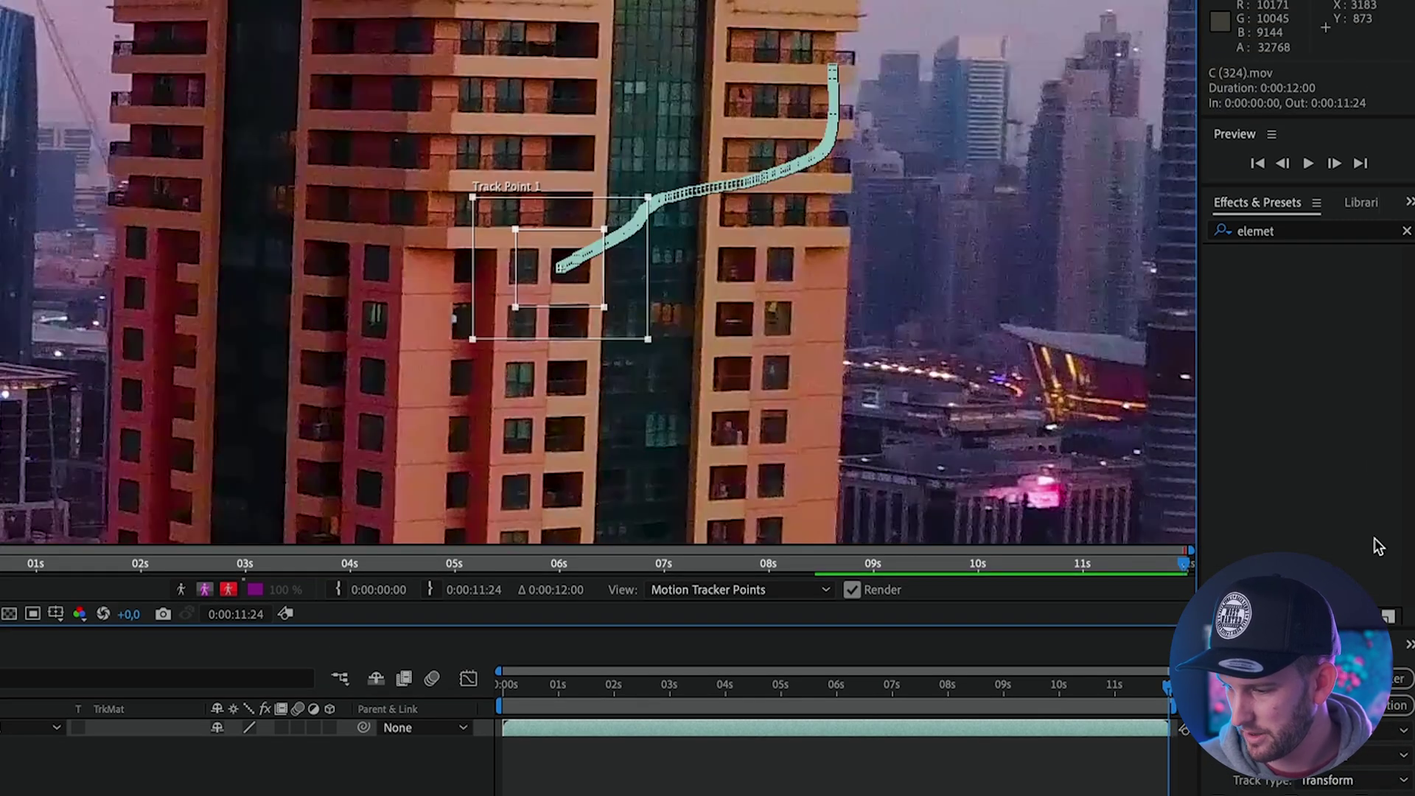
drag(1168, 687, 890, 697)
click(584, 687)
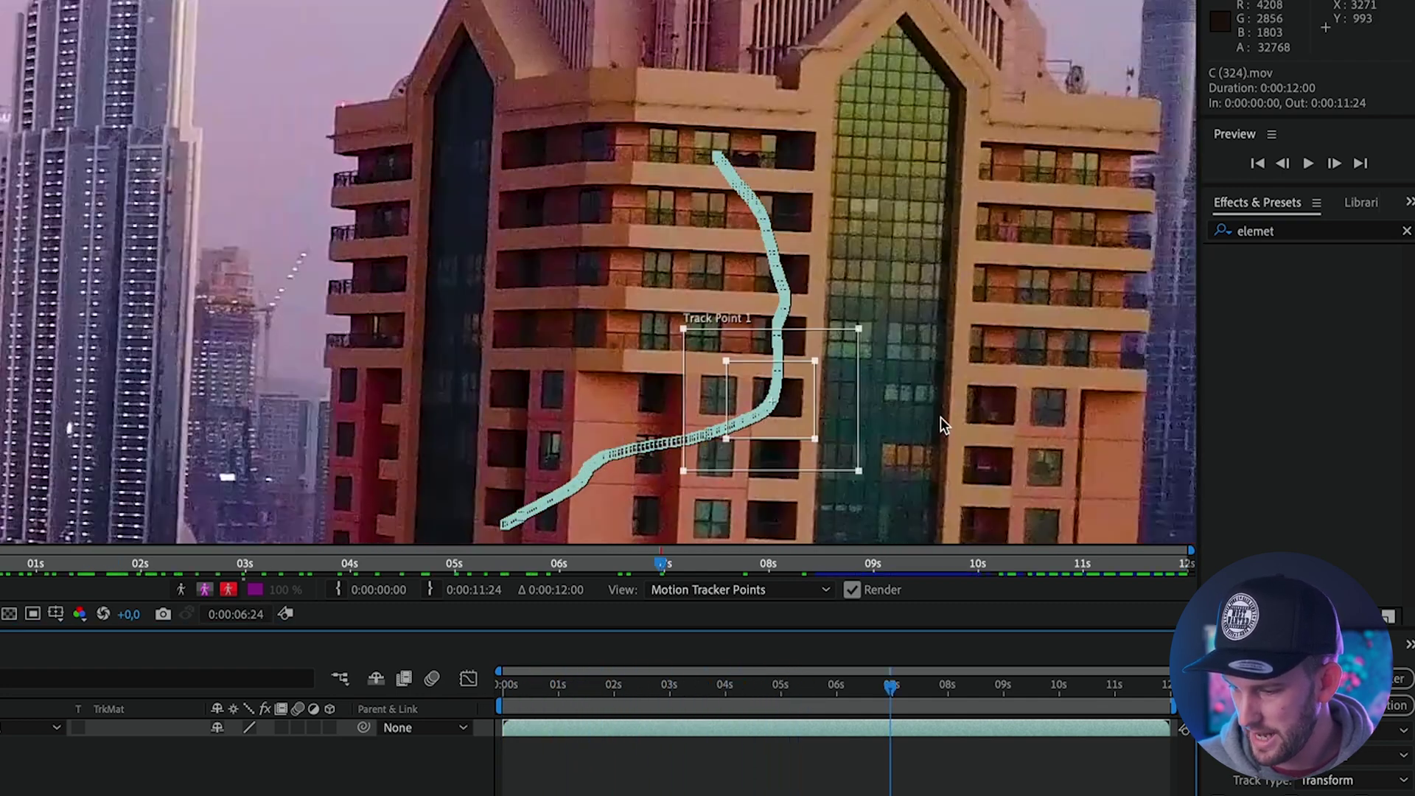
scroll(939, 417, down, 1)
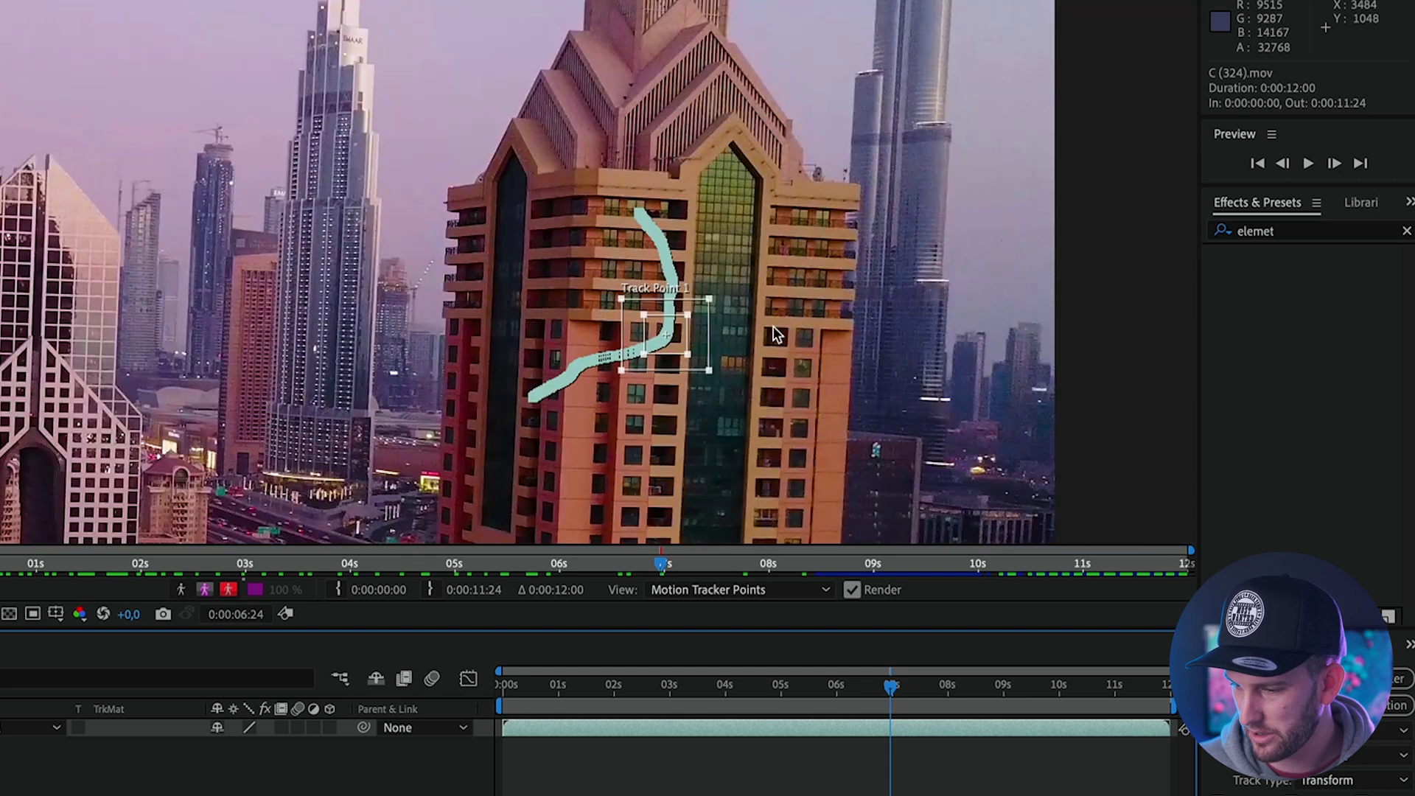
click(520, 685)
drag(521, 685, 942, 658)
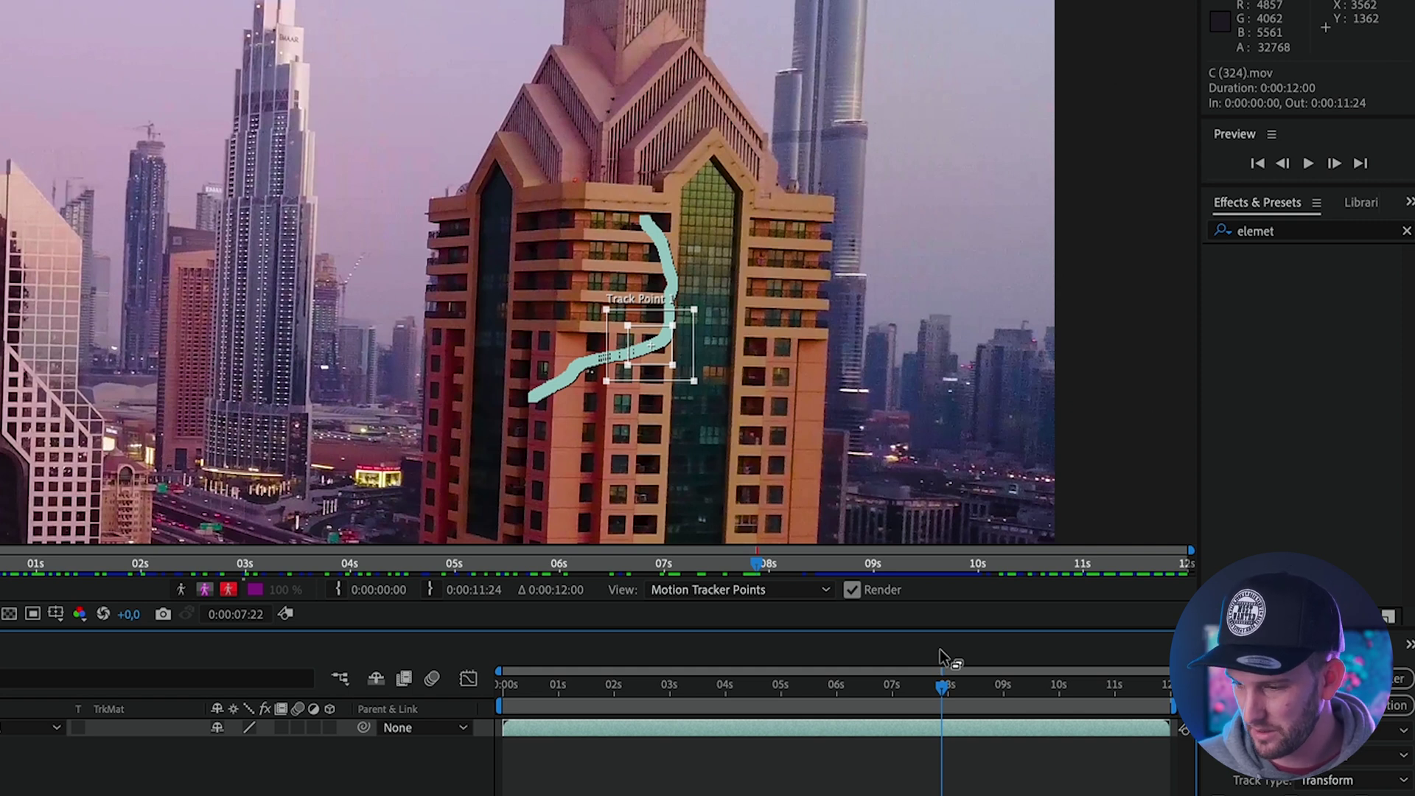
Step: Try correcting the motion path by moving one tracked point near 0:00:07:22 off the path and stepping two frames ahead
key(.)
key(.)
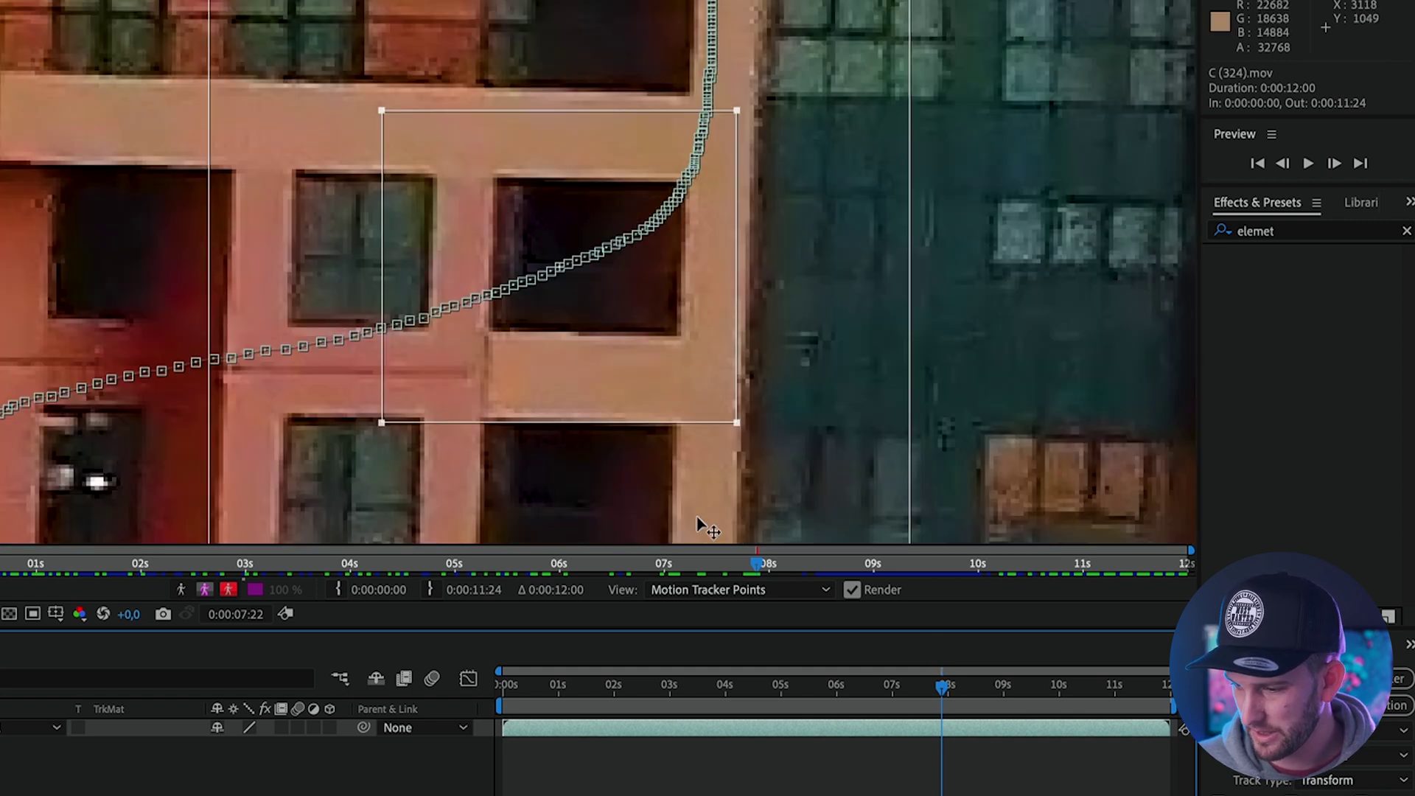
drag(567, 263, 535, 177)
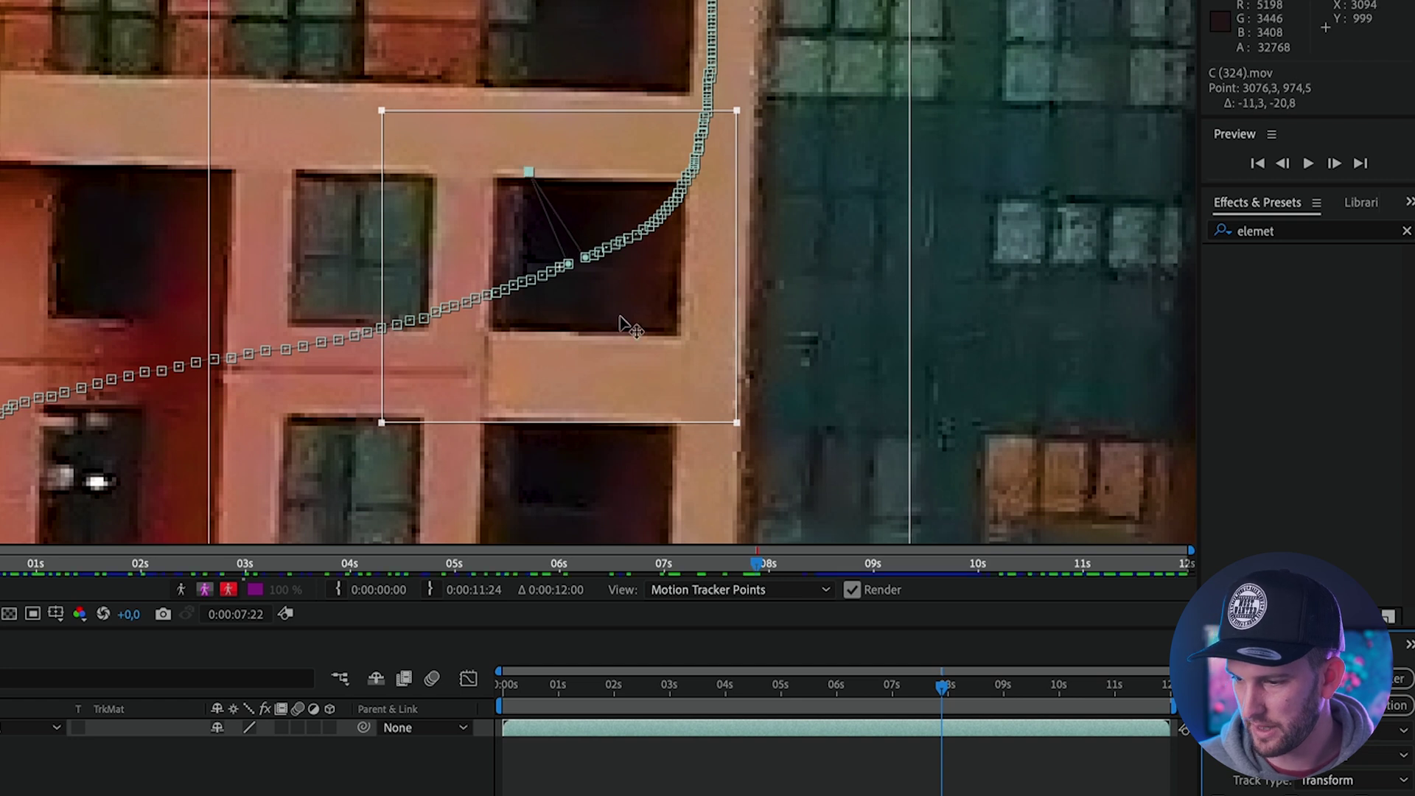
key(Page_Down)
key(Page_Down)
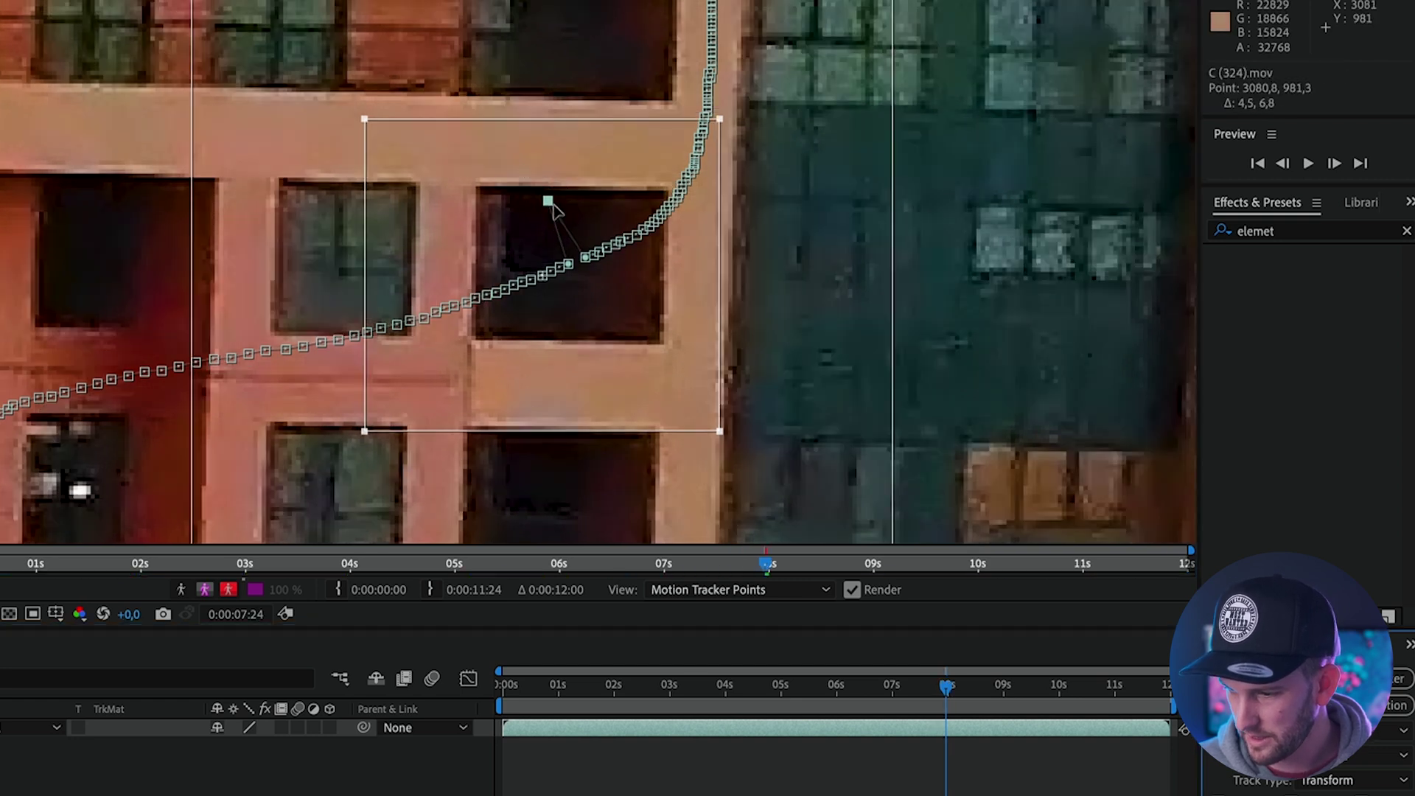
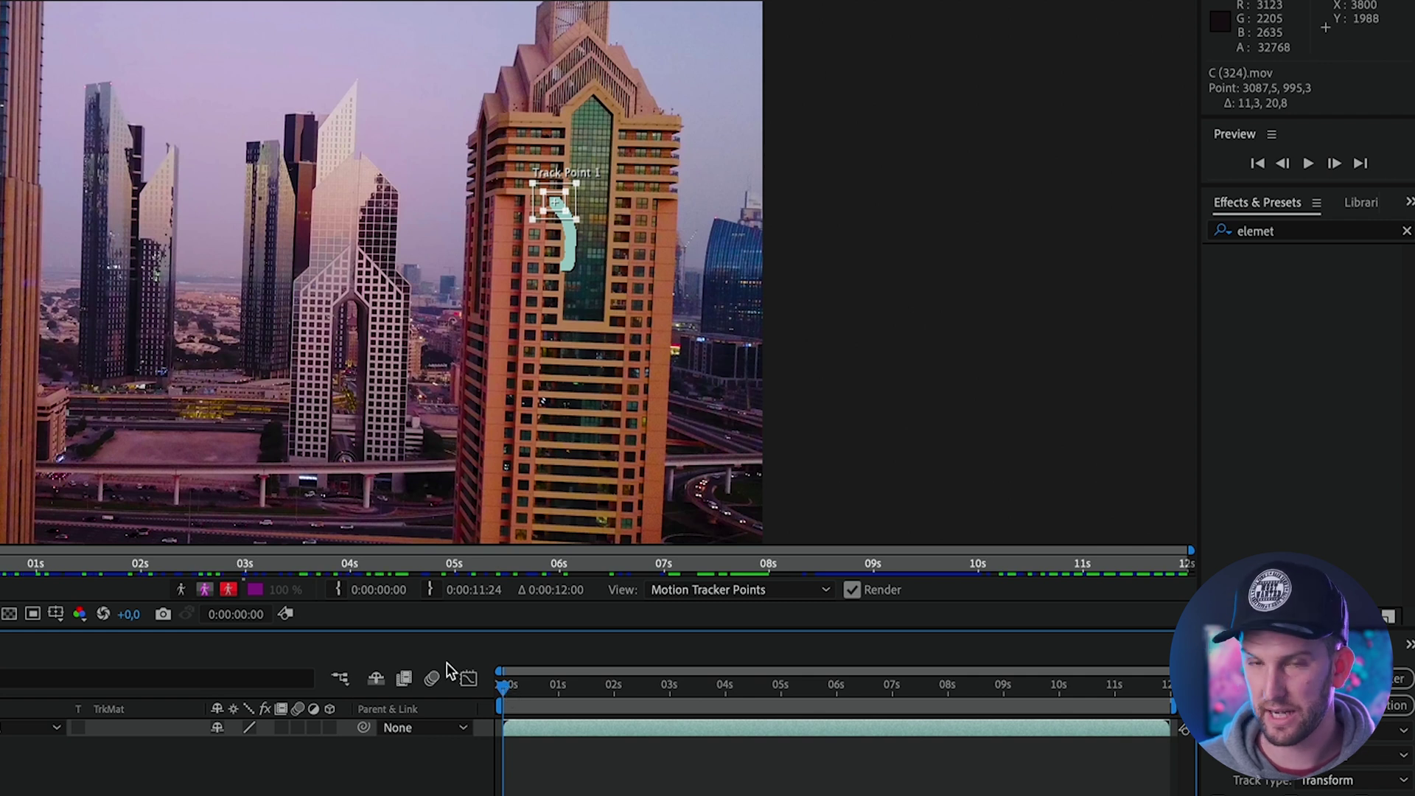
Step: Review the tracked path from the clip's start and add a null object to the composition
drag(503, 684, 877, 699)
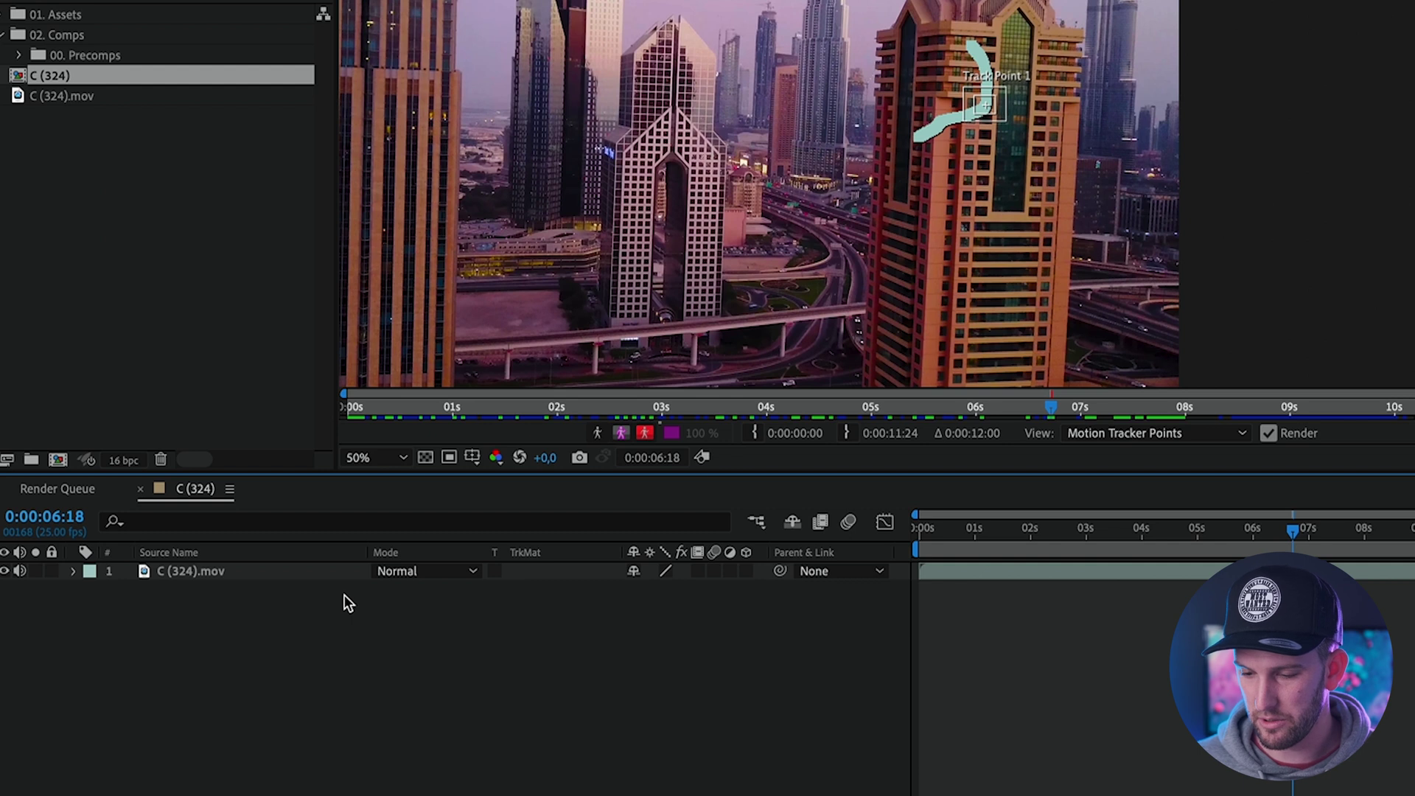
right_click(292, 614)
mouse_move(383, 573)
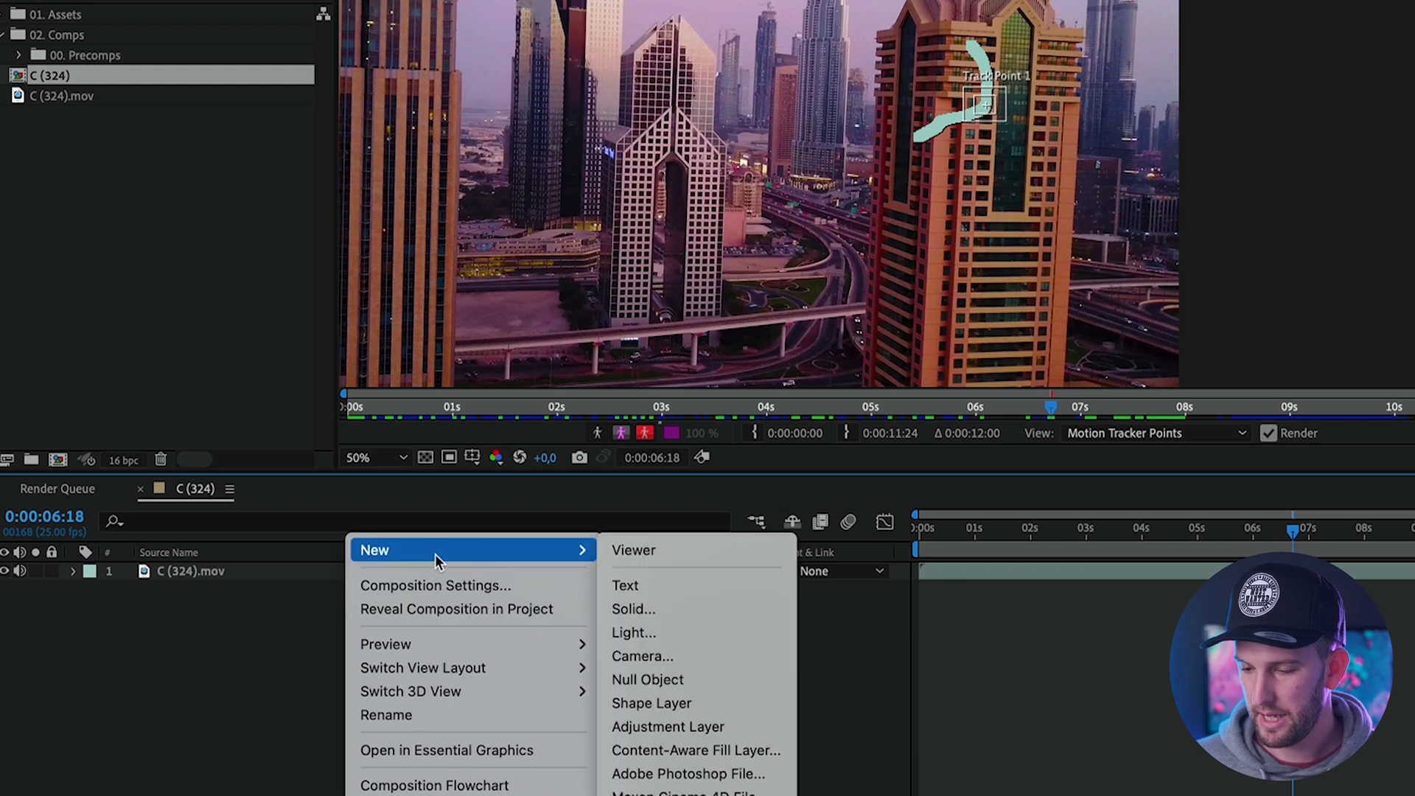
click(674, 679)
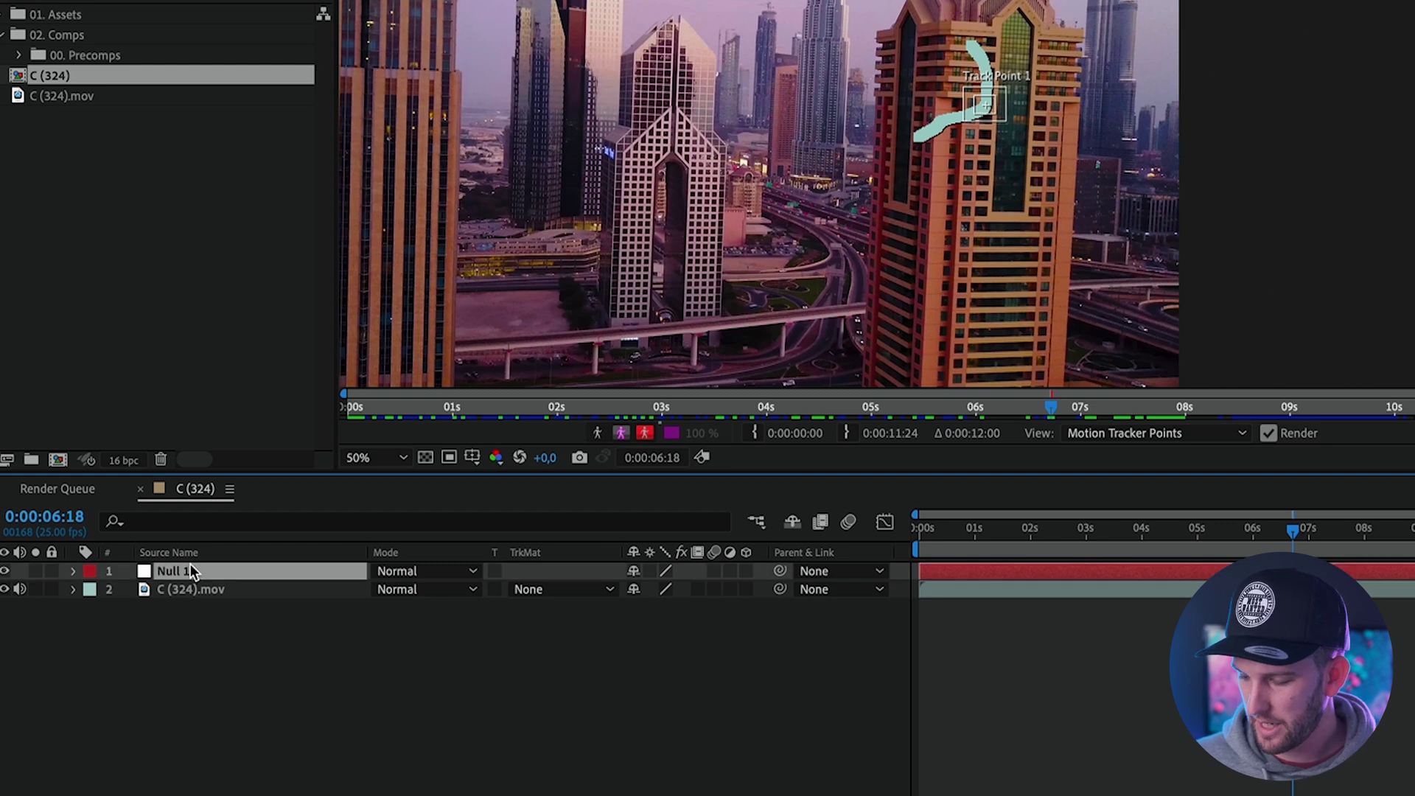
Step: Rename the null layer as Tracking Point Null
key(Return)
text(Tracking POi)
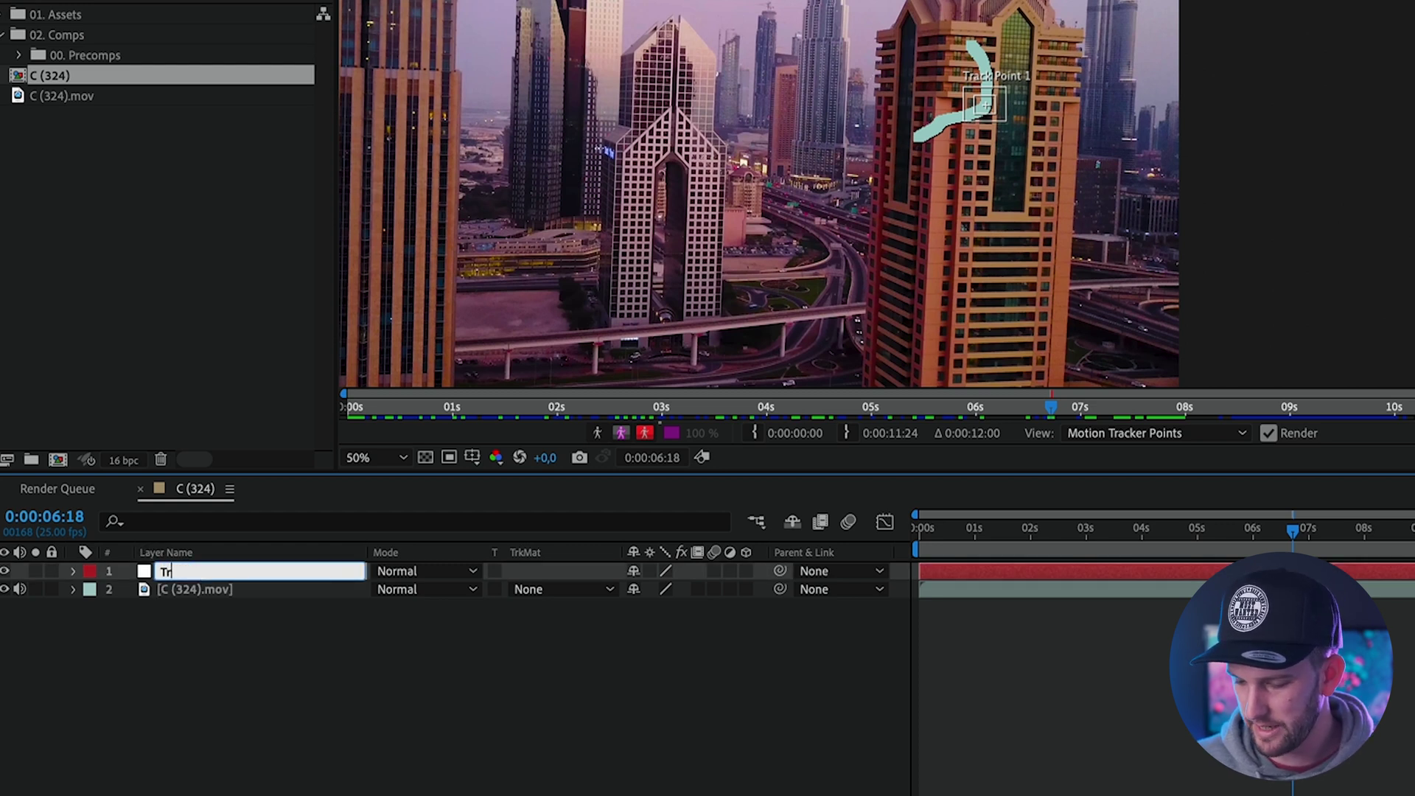
text(nt Null)
key(BackSpace)
key(BackSpace)
key(BackSpace)
key(BackSpace)
key(BackSpace)
key(BackSpace)
key(BackSpace)
key(BackSpace)
key(BackSpace)
text(oint Null)
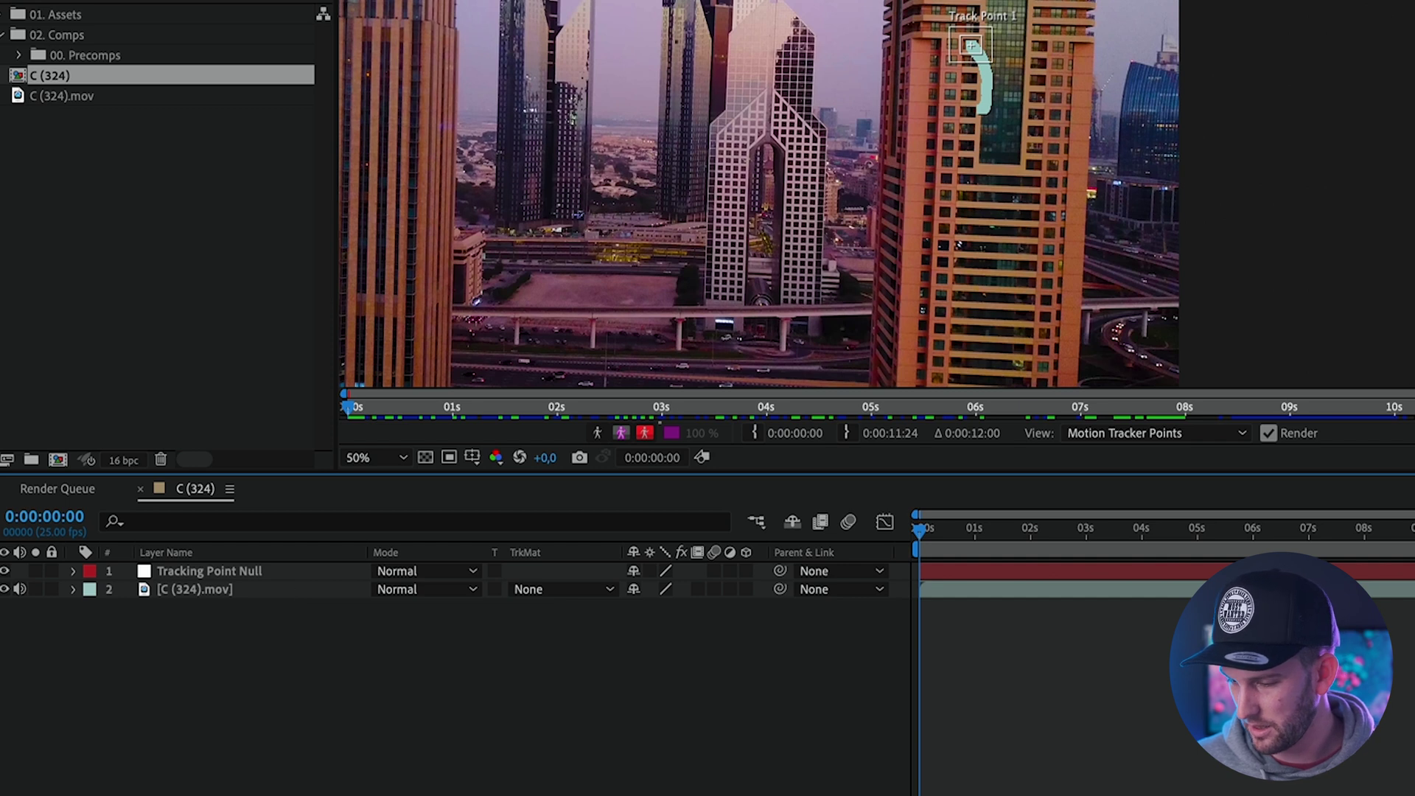
Step: Set Tracking Point Null as the motion target of Tracker 1 and apply the tracking data in X and Y
click(1038, 590)
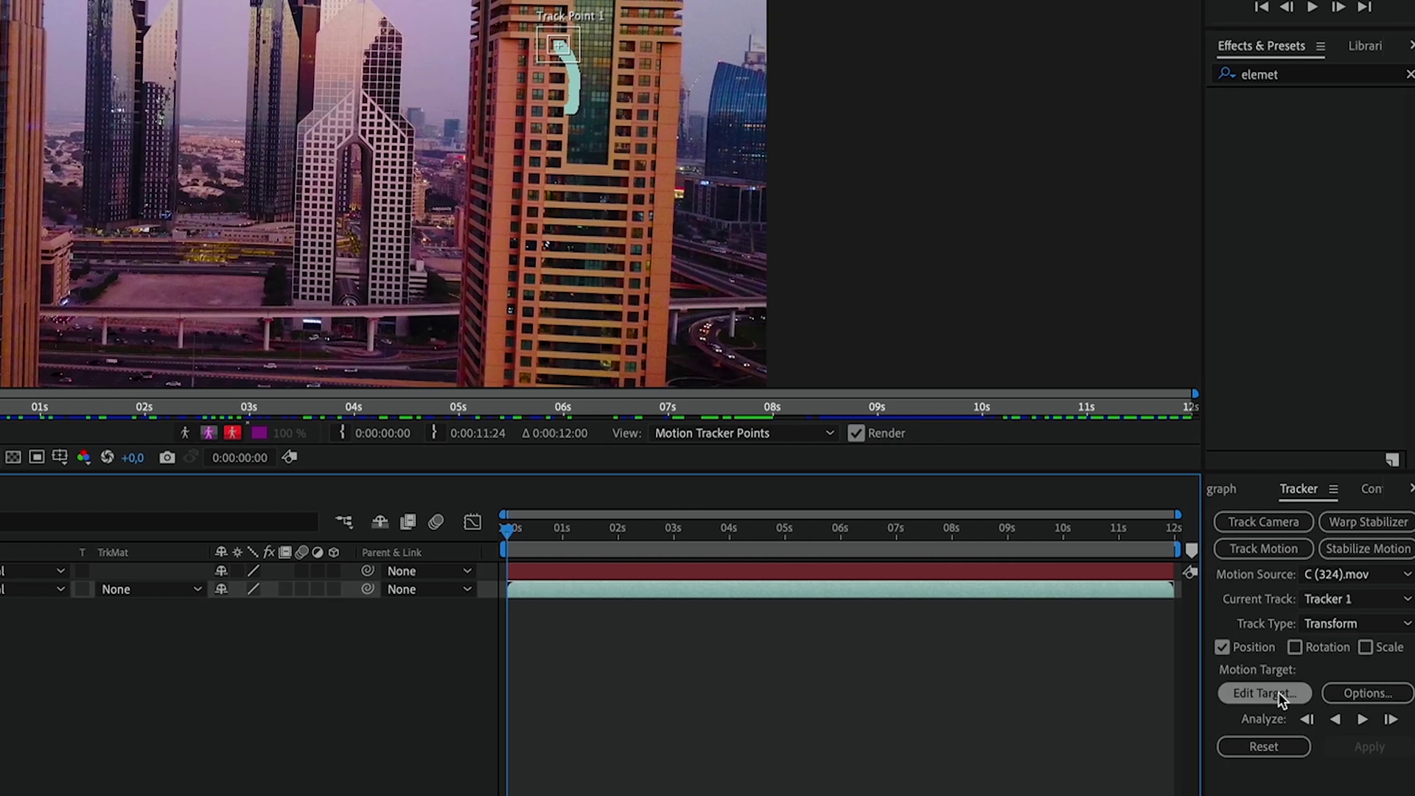
click(1260, 693)
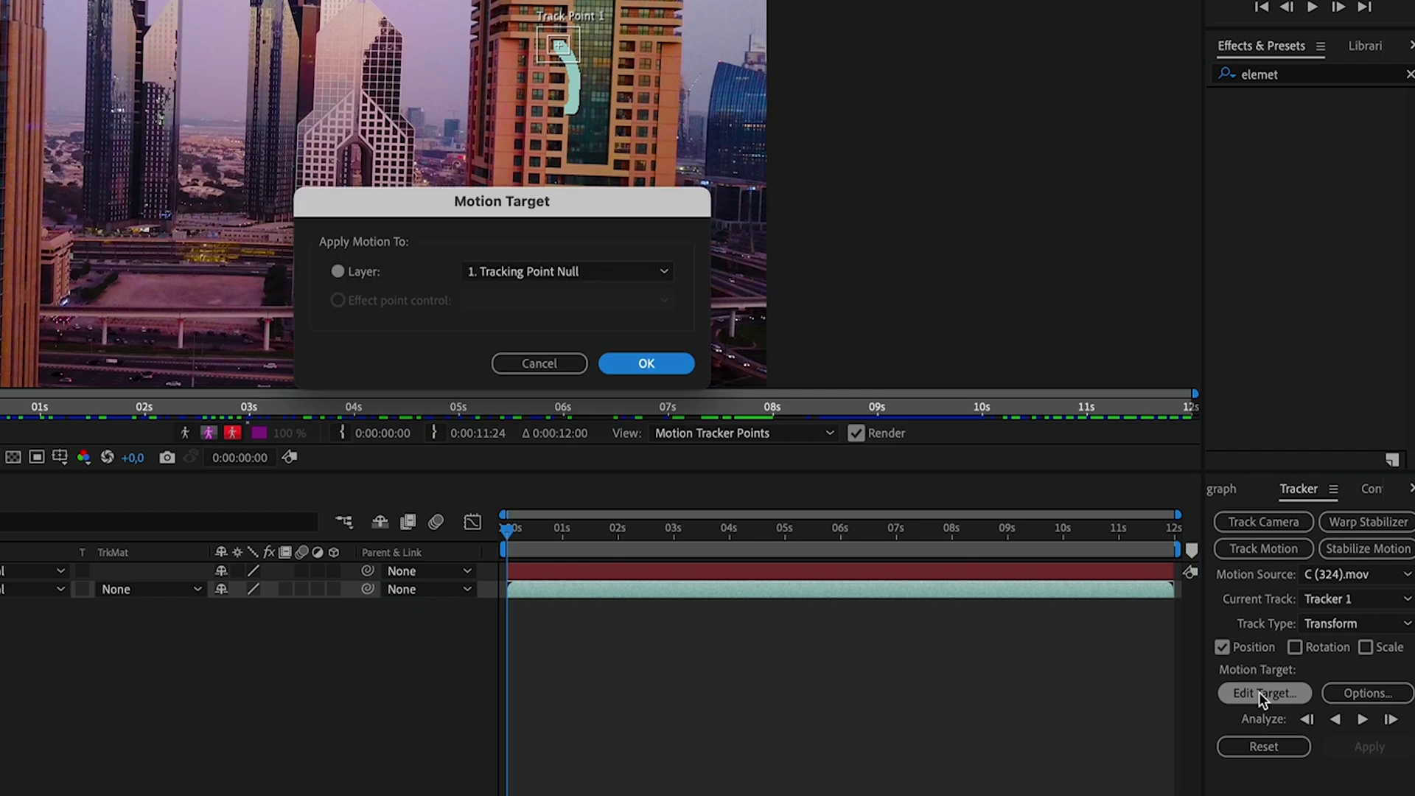
click(546, 273)
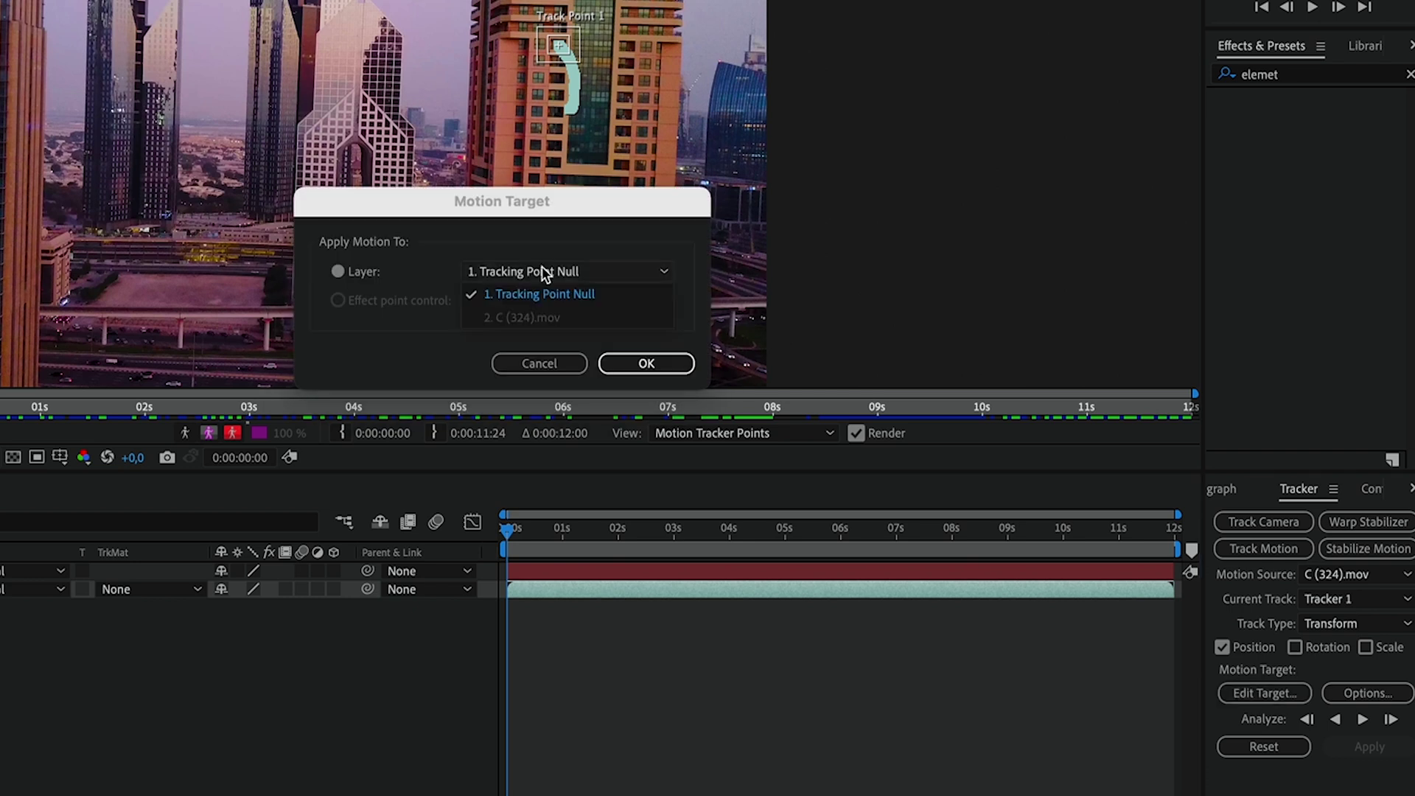
click(543, 301)
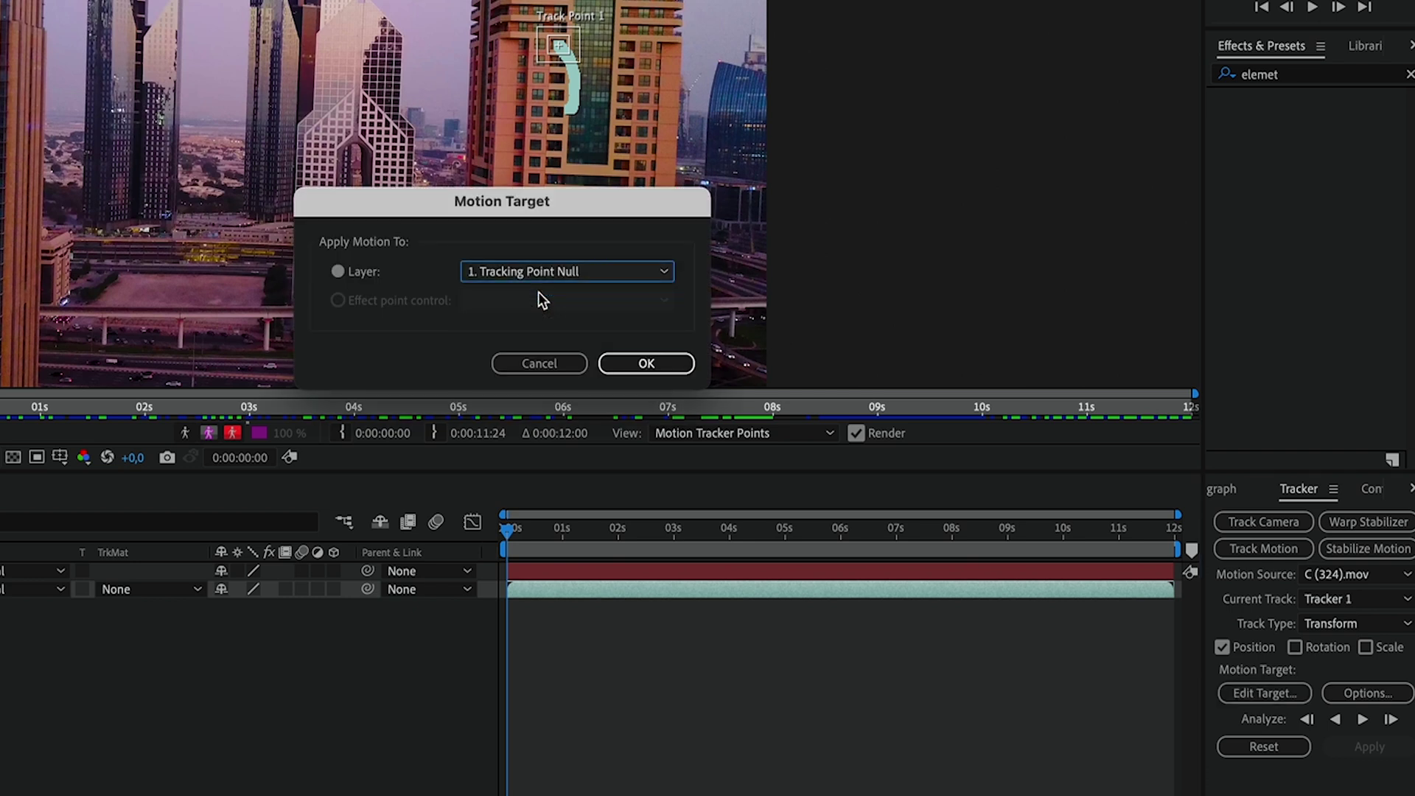
click(647, 364)
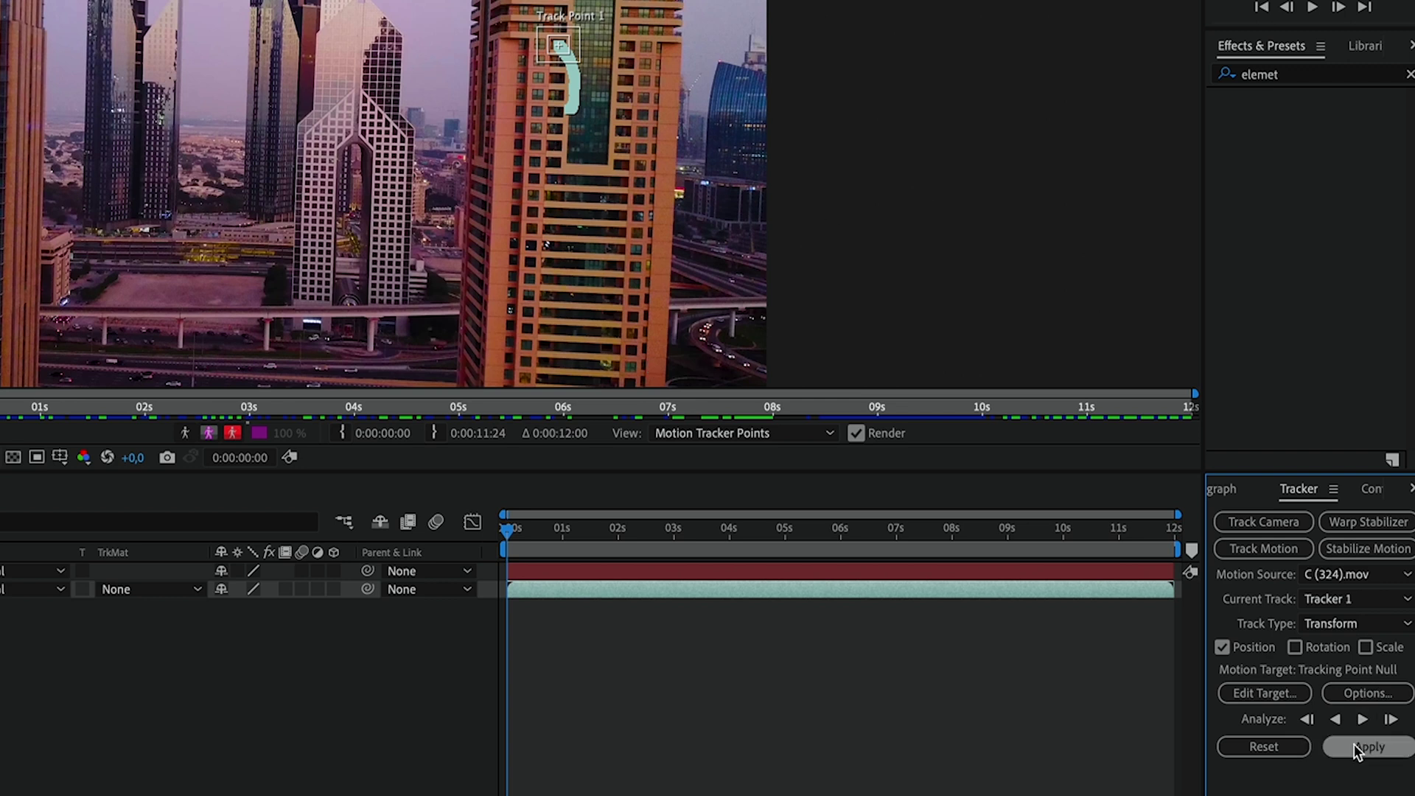
click(1354, 746)
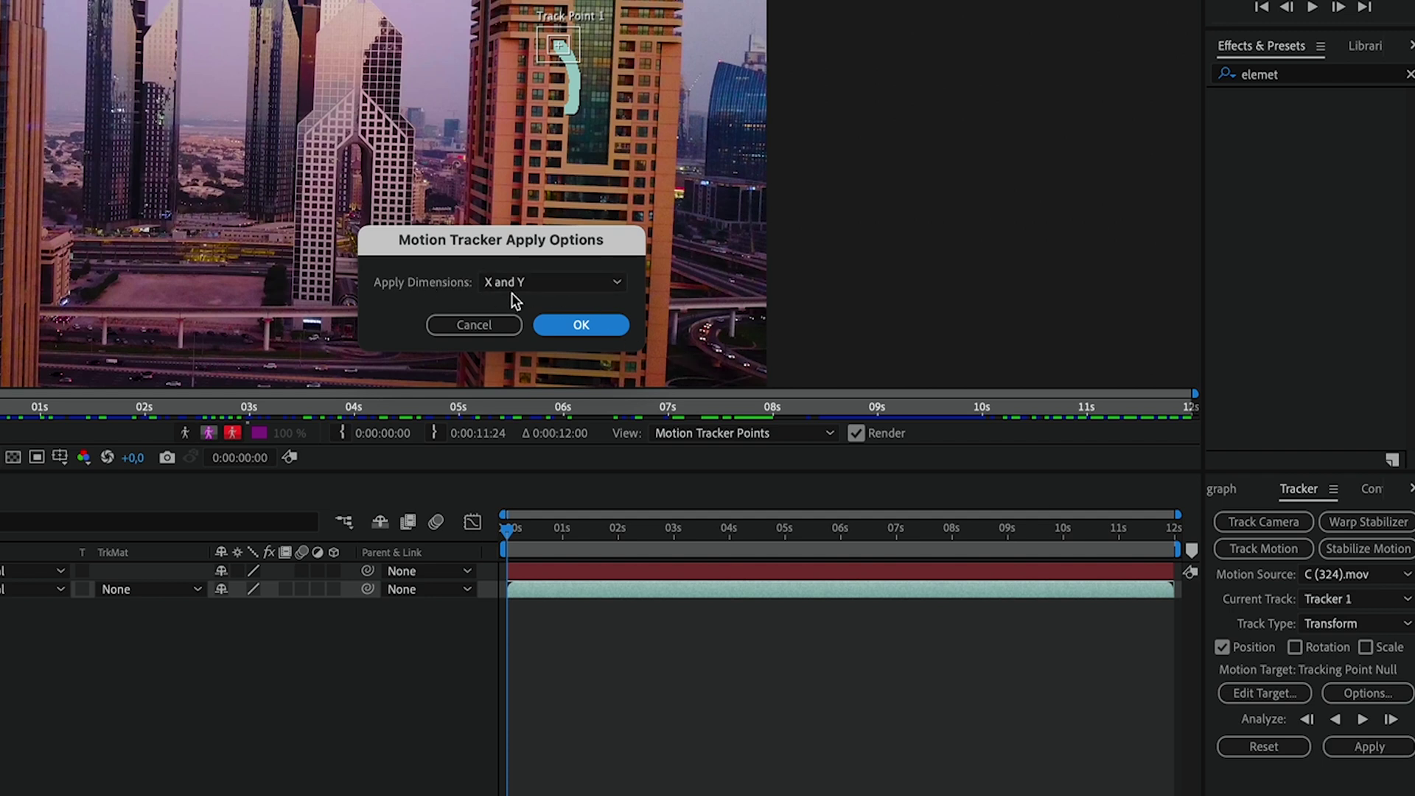
click(582, 327)
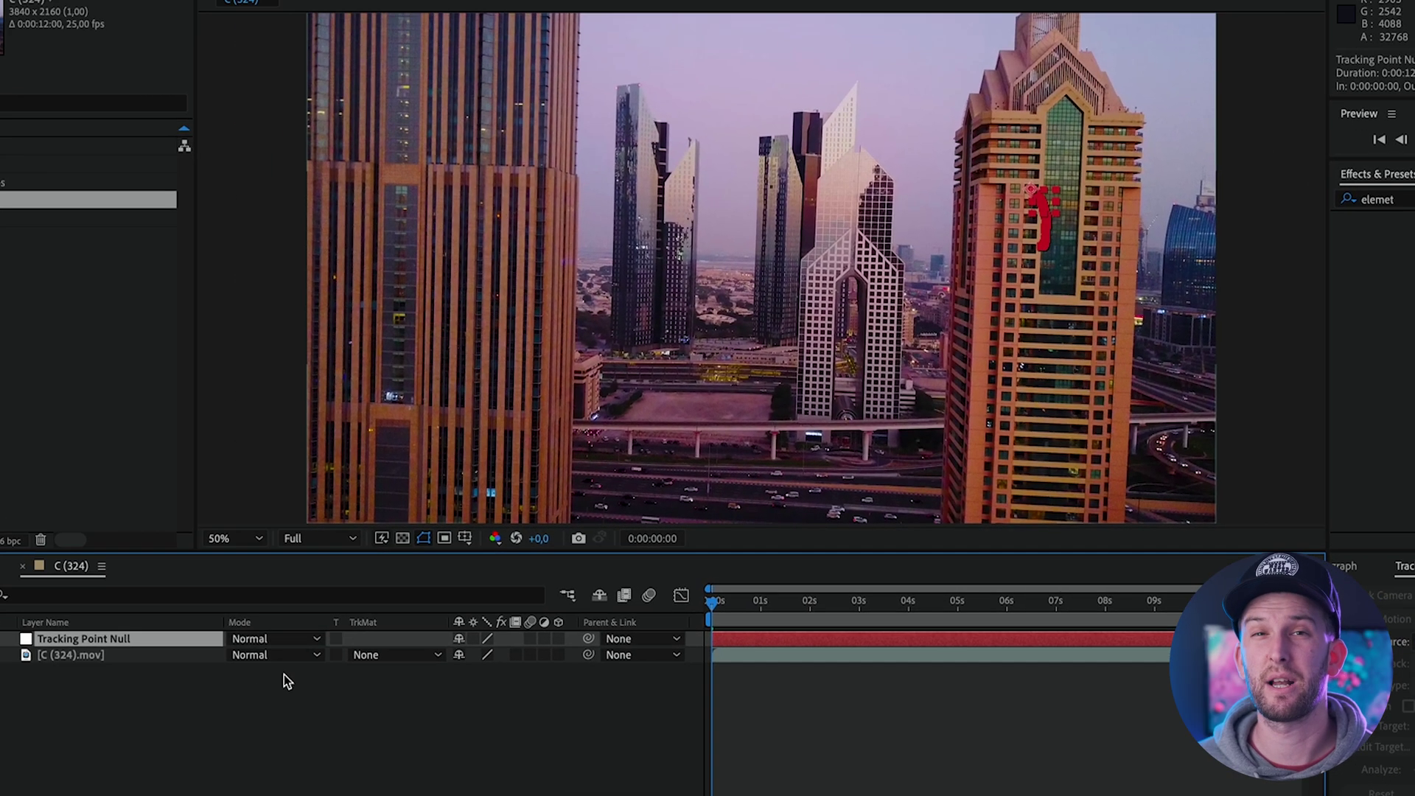
Step: Add a text layer reading Dubai to the composition
drag(727, 599, 661, 601)
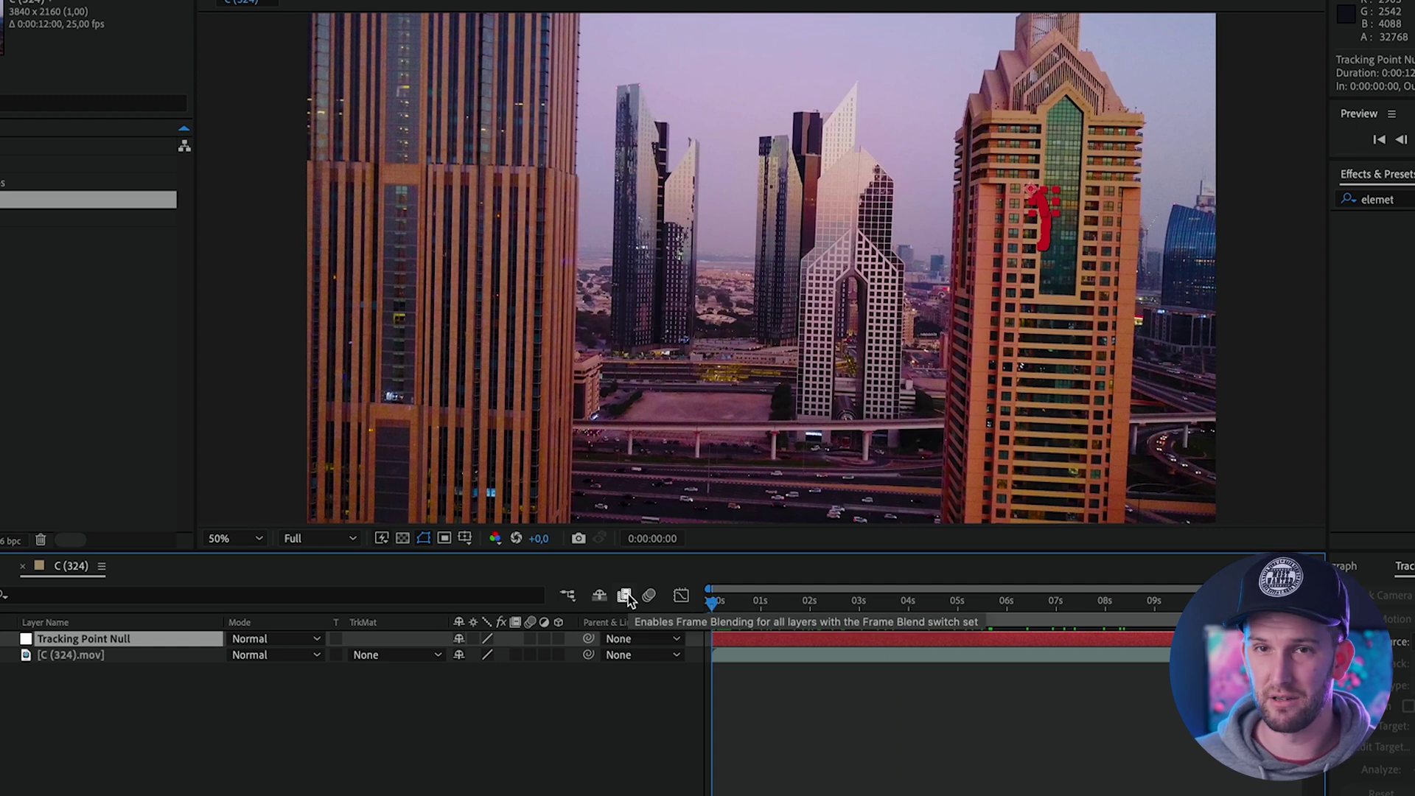
click(125, 723)
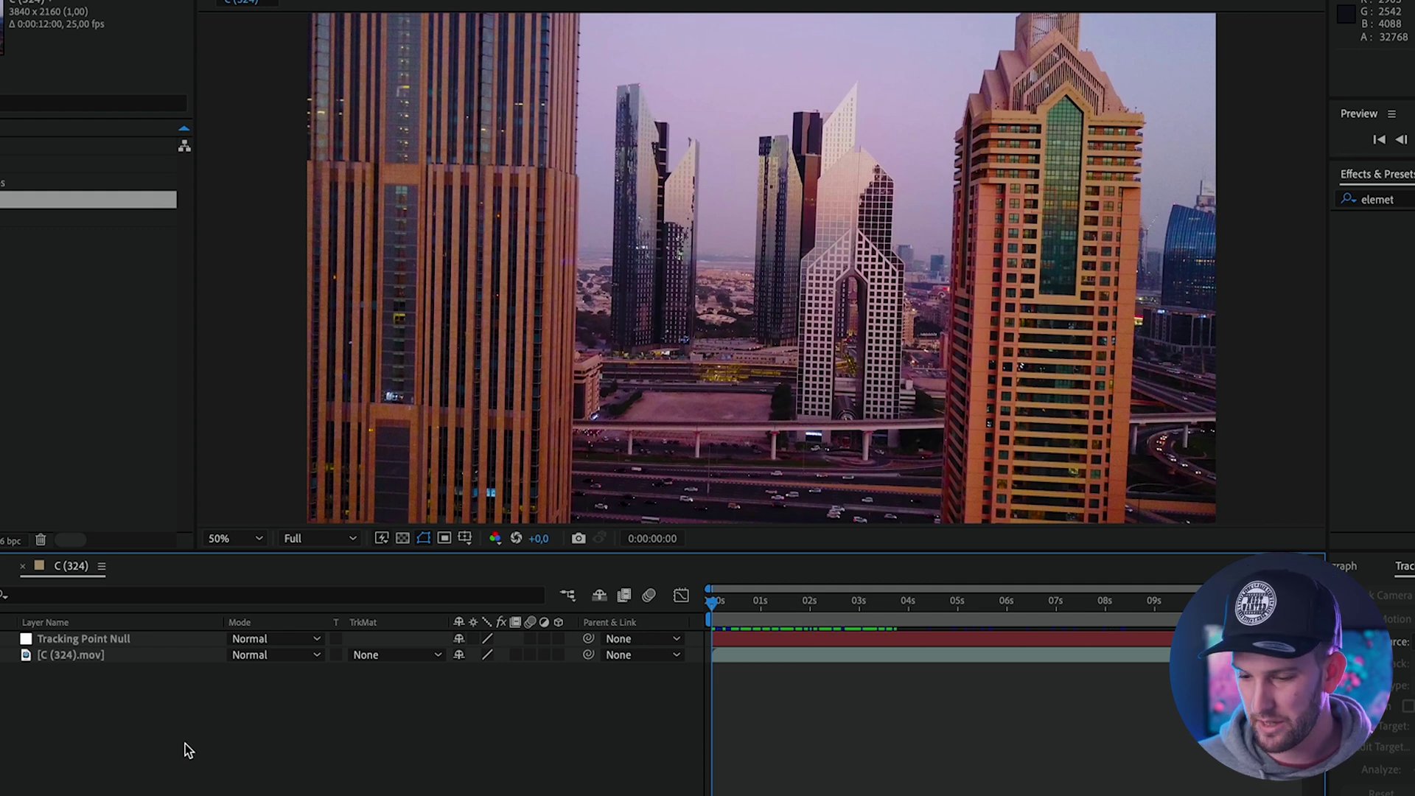
right_click(126, 713)
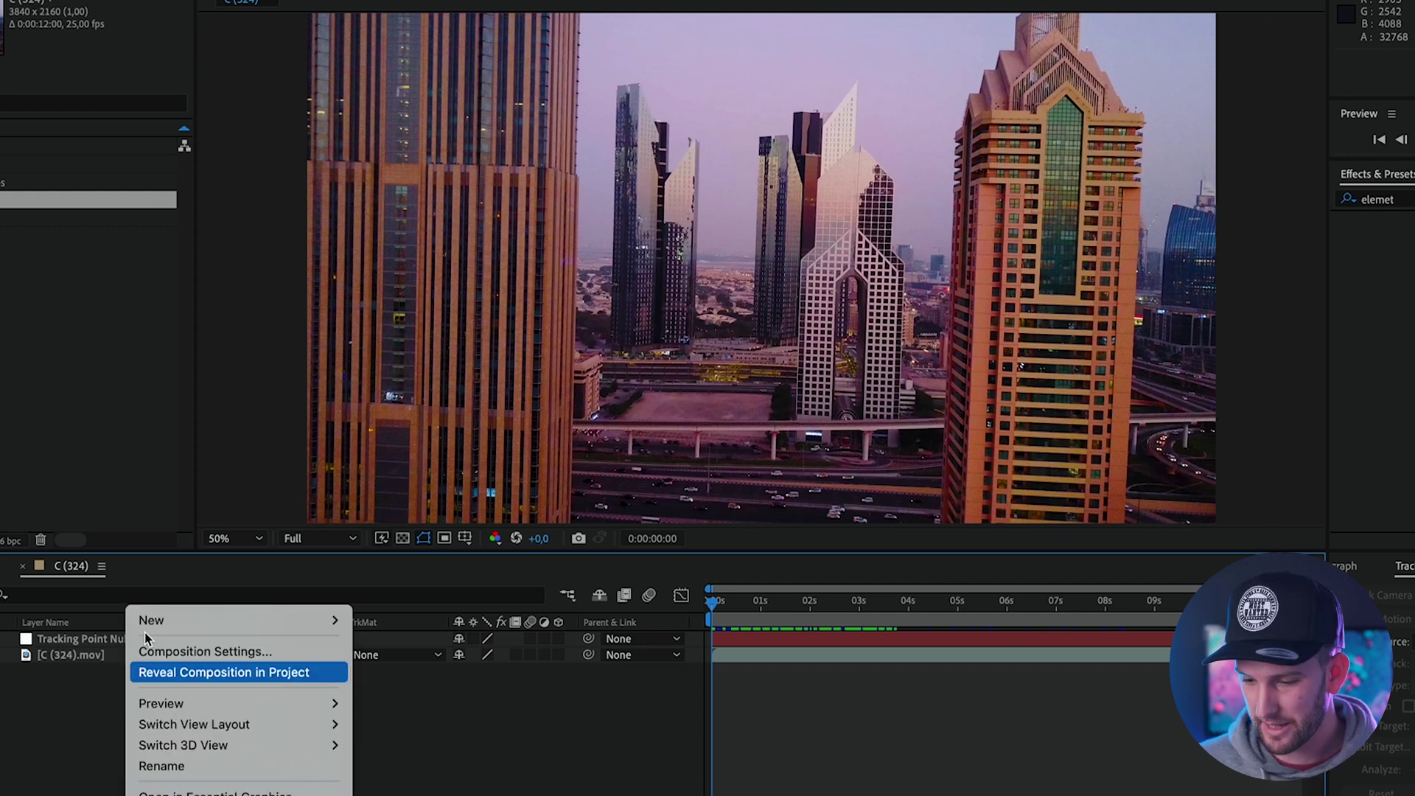
mouse_move(187, 622)
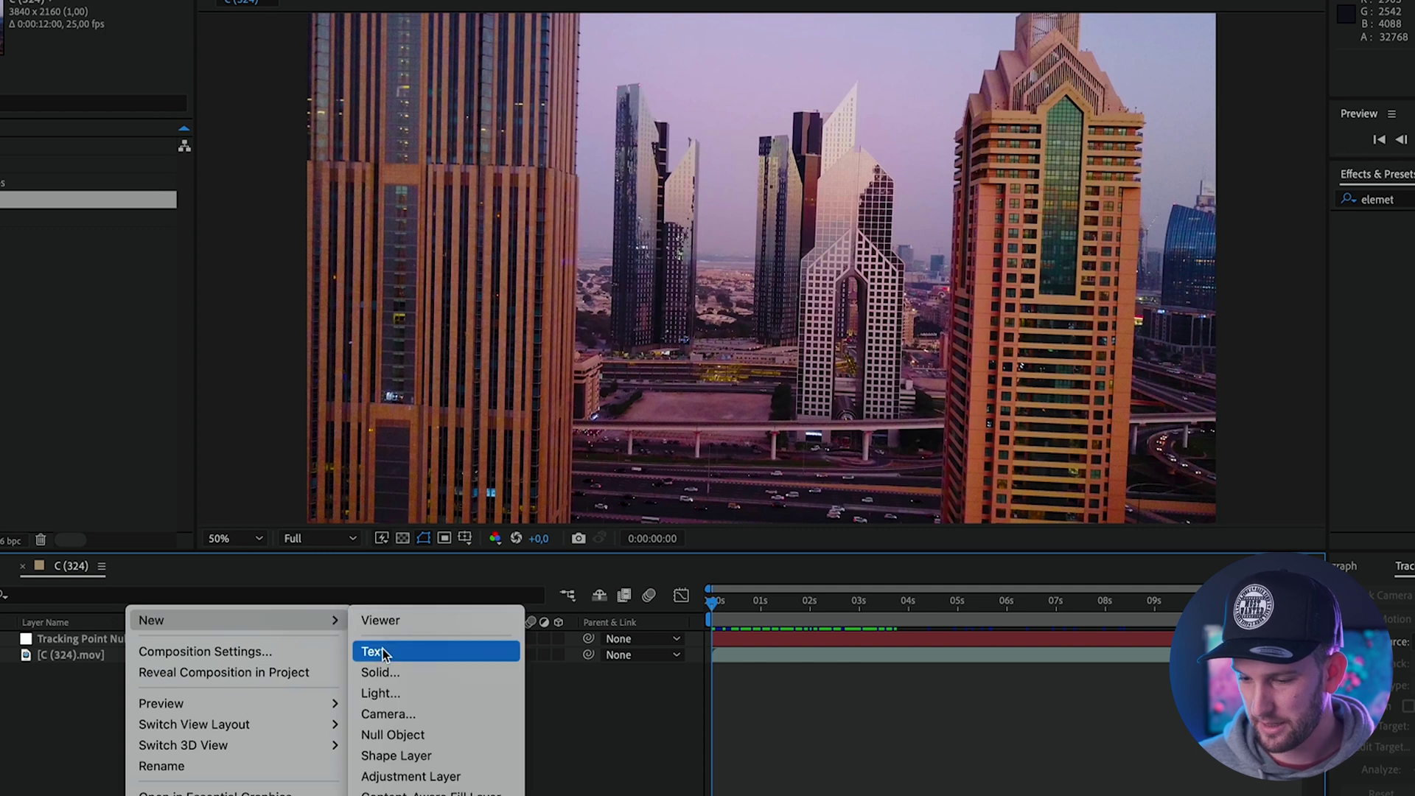
click(381, 652)
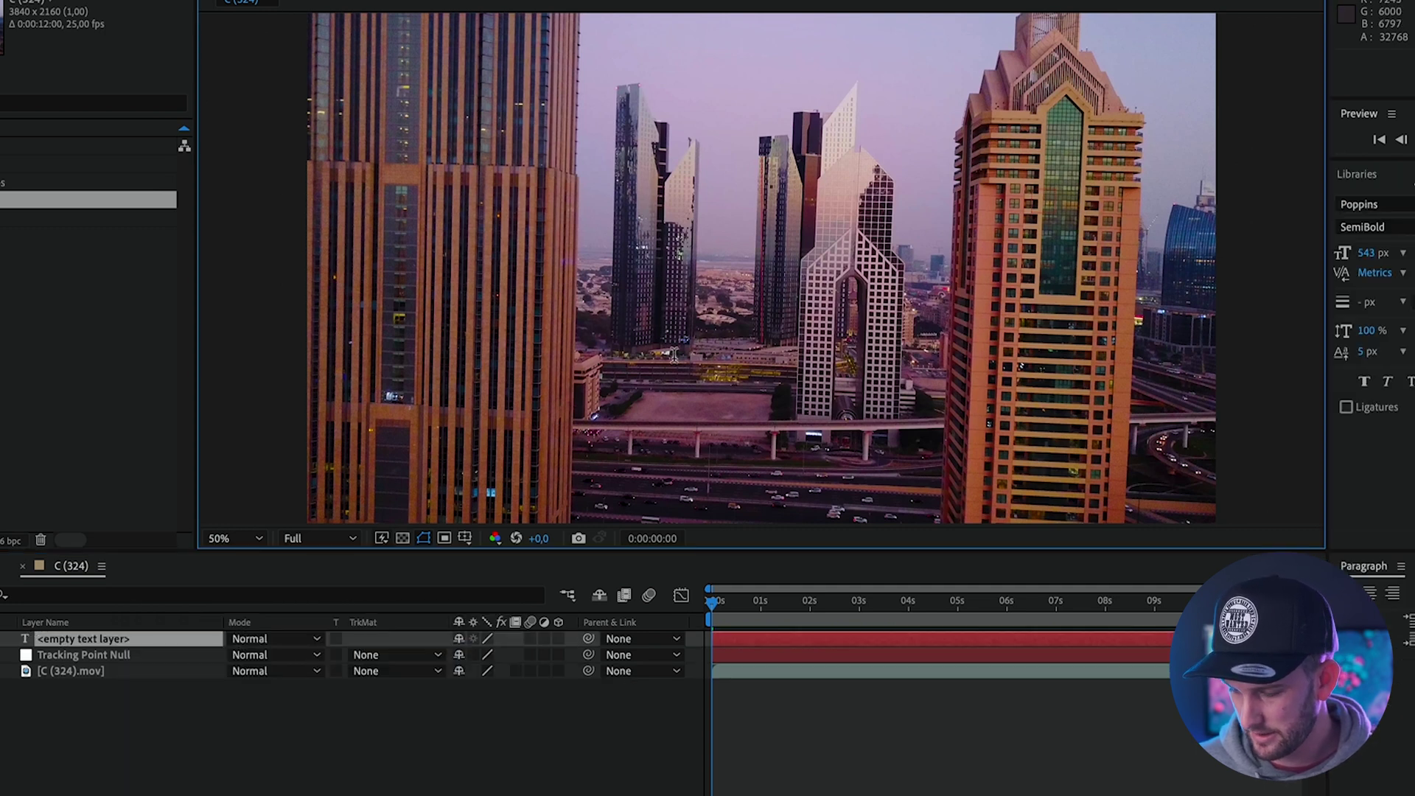
text(Dubaio)
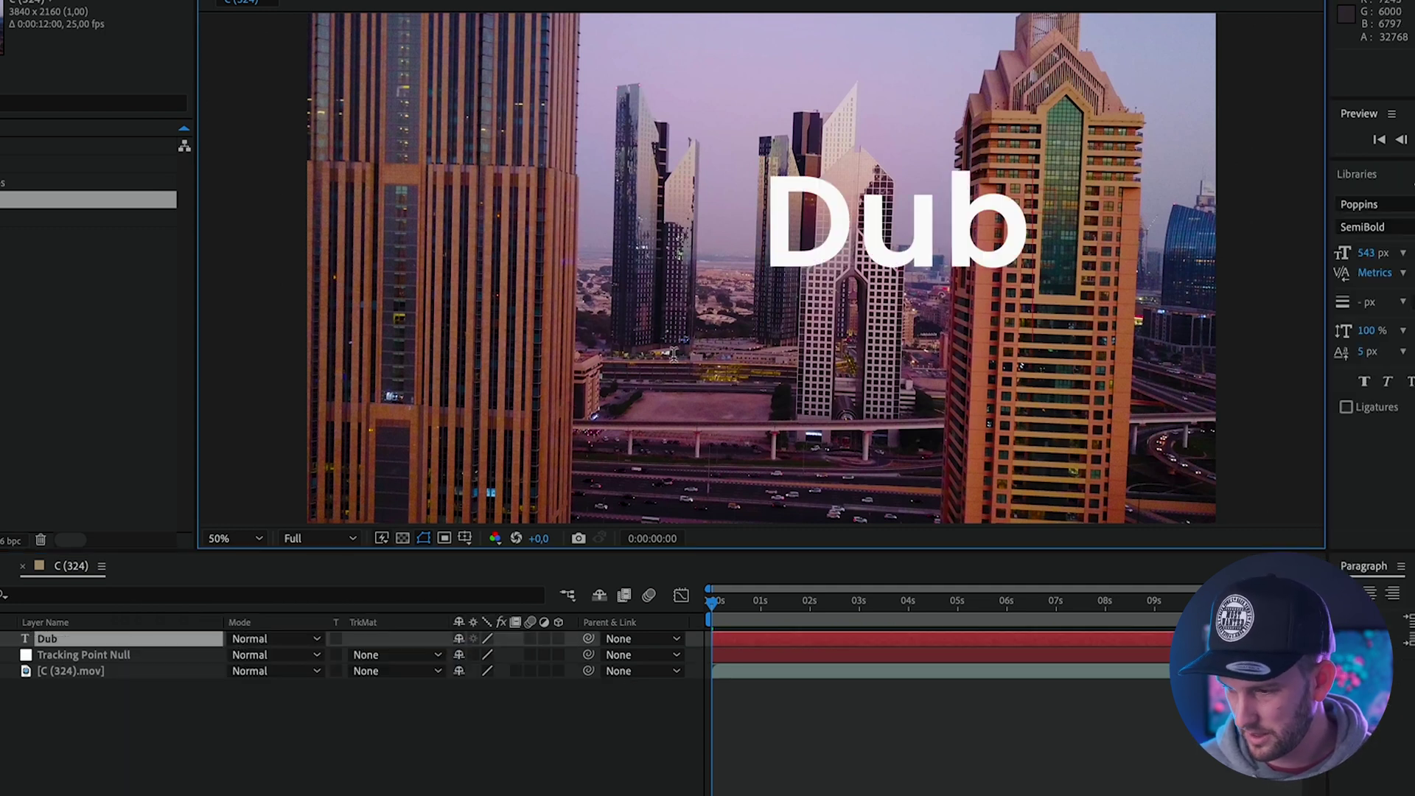
click(875, 551)
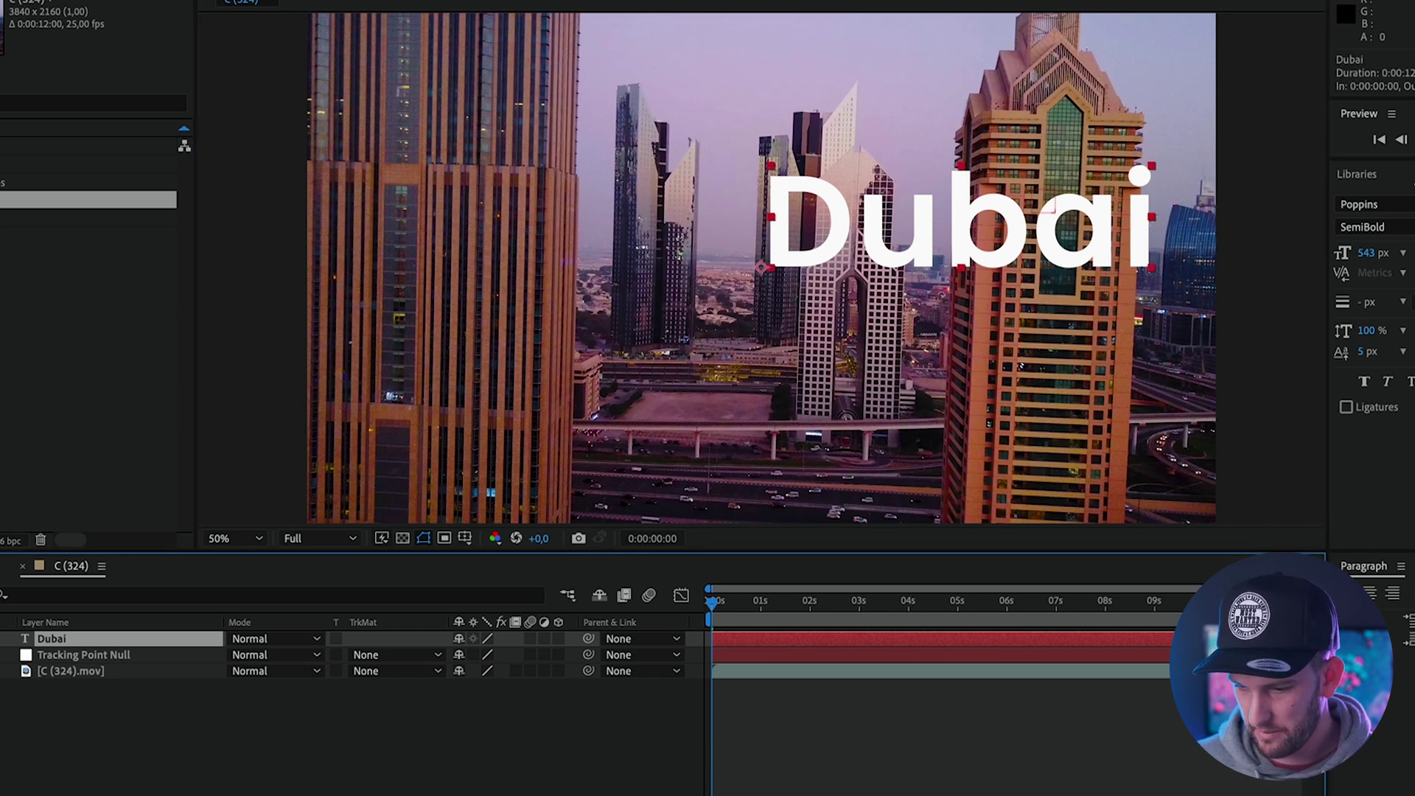
Step: Scale the Dubai text down, place it between the two orange towers at position 1275, 1053, and preview the clip
key(p)
drag(478, 660, 328, 656)
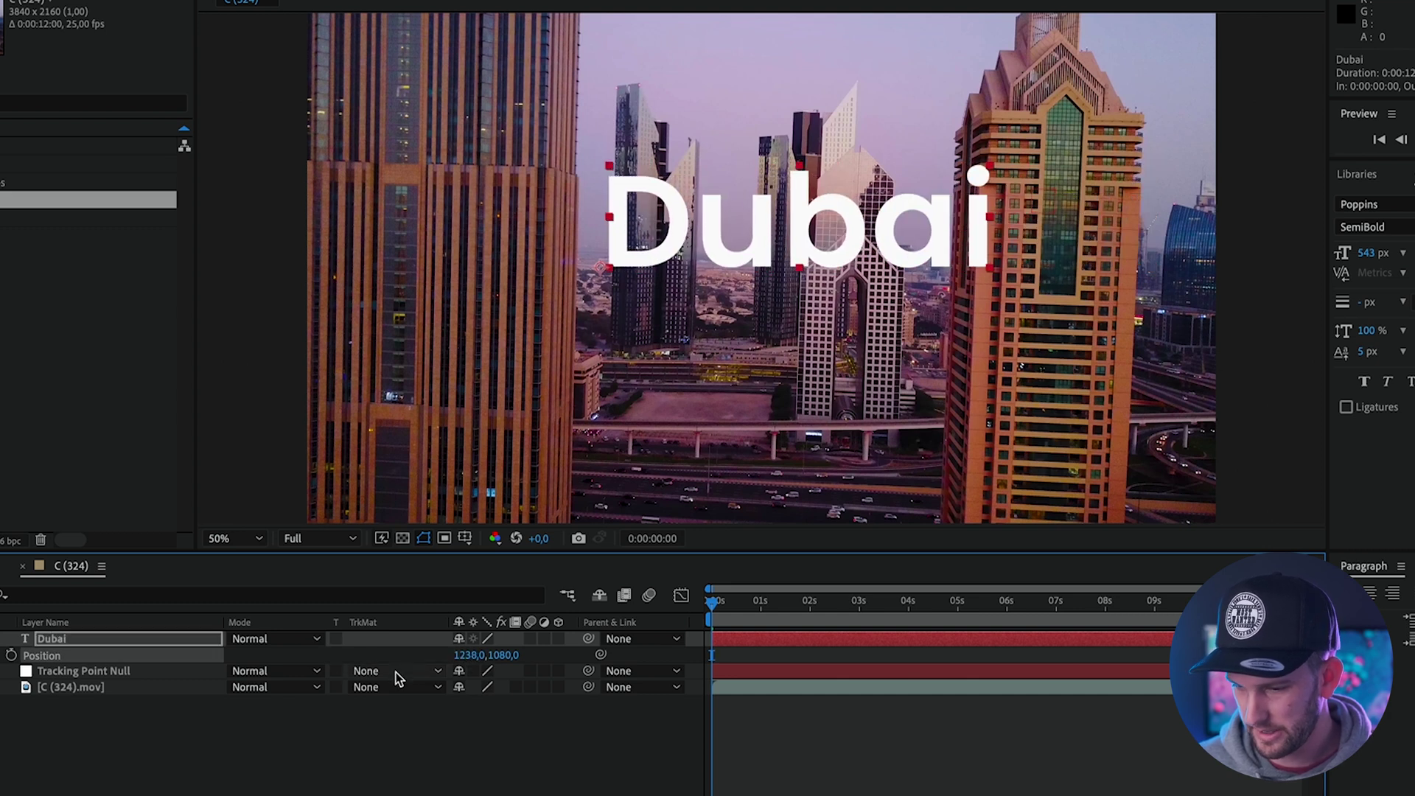
drag(510, 656, 498, 655)
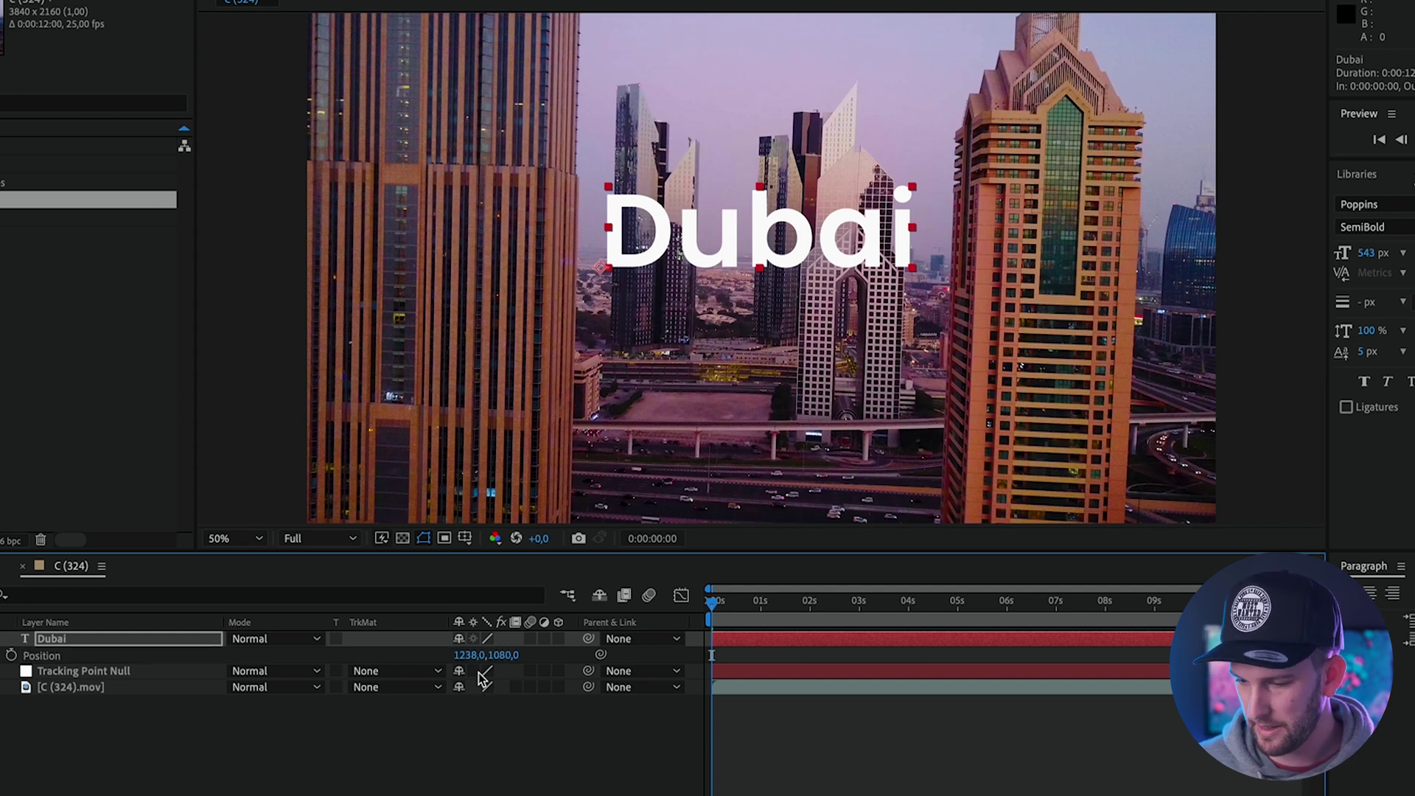
drag(463, 654, 488, 655)
click(430, 759)
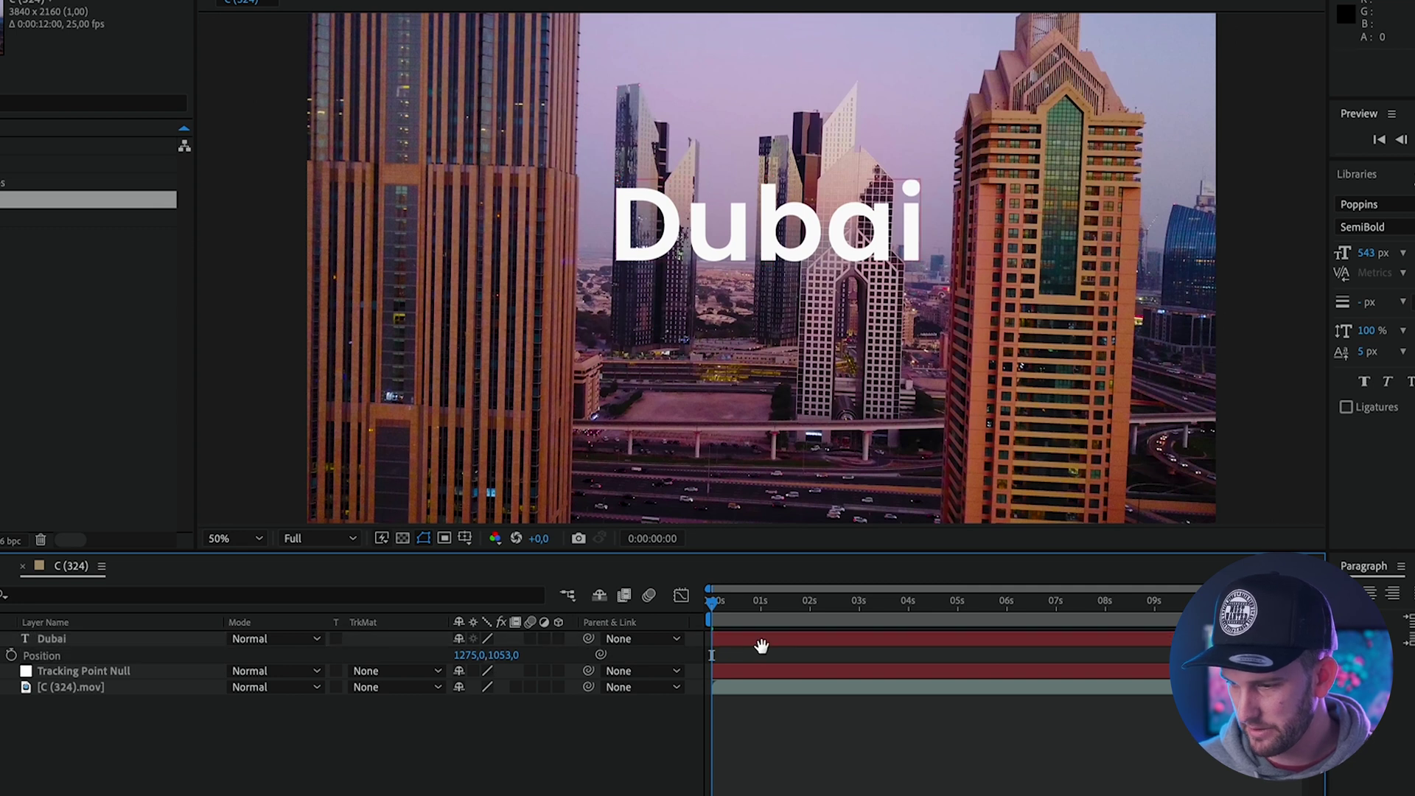
key(space)
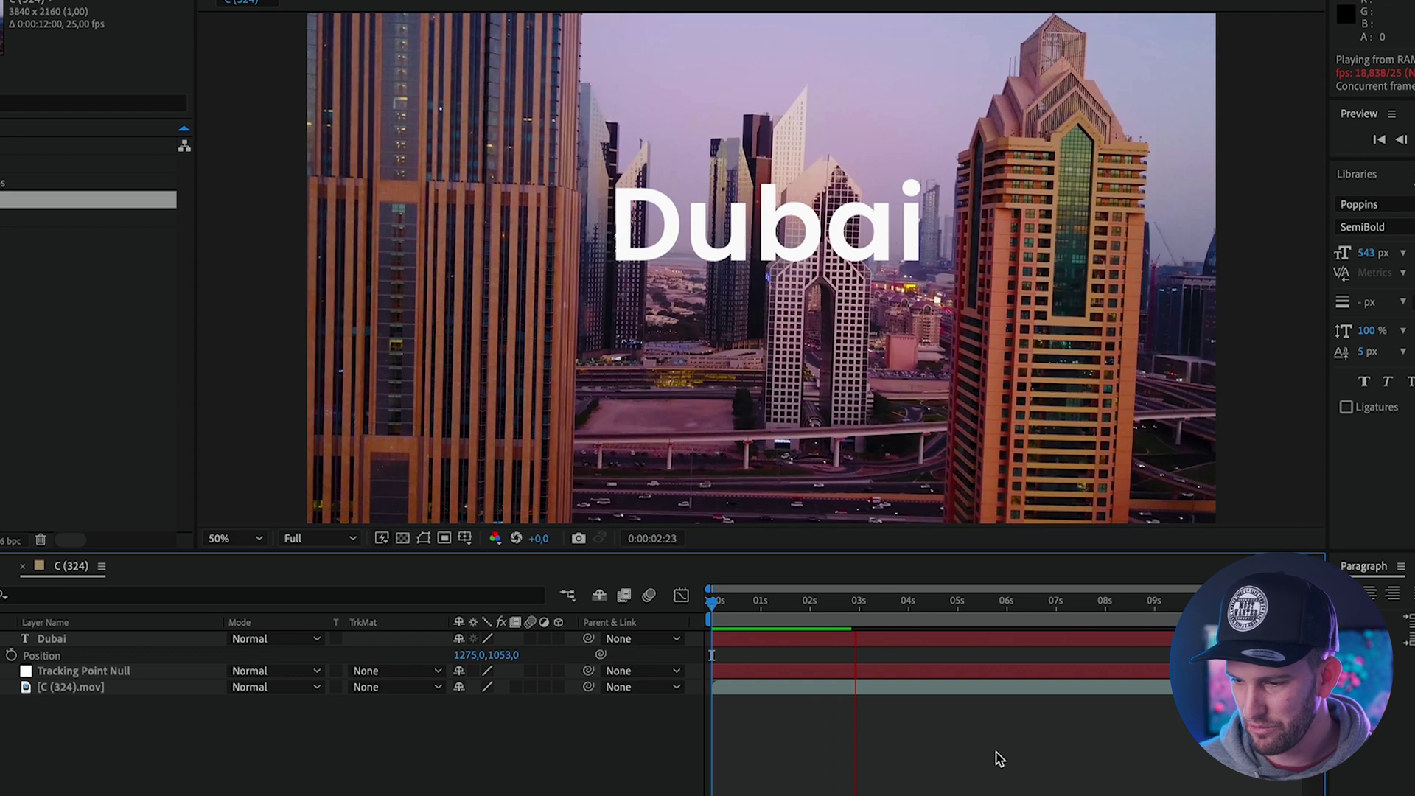
key(space)
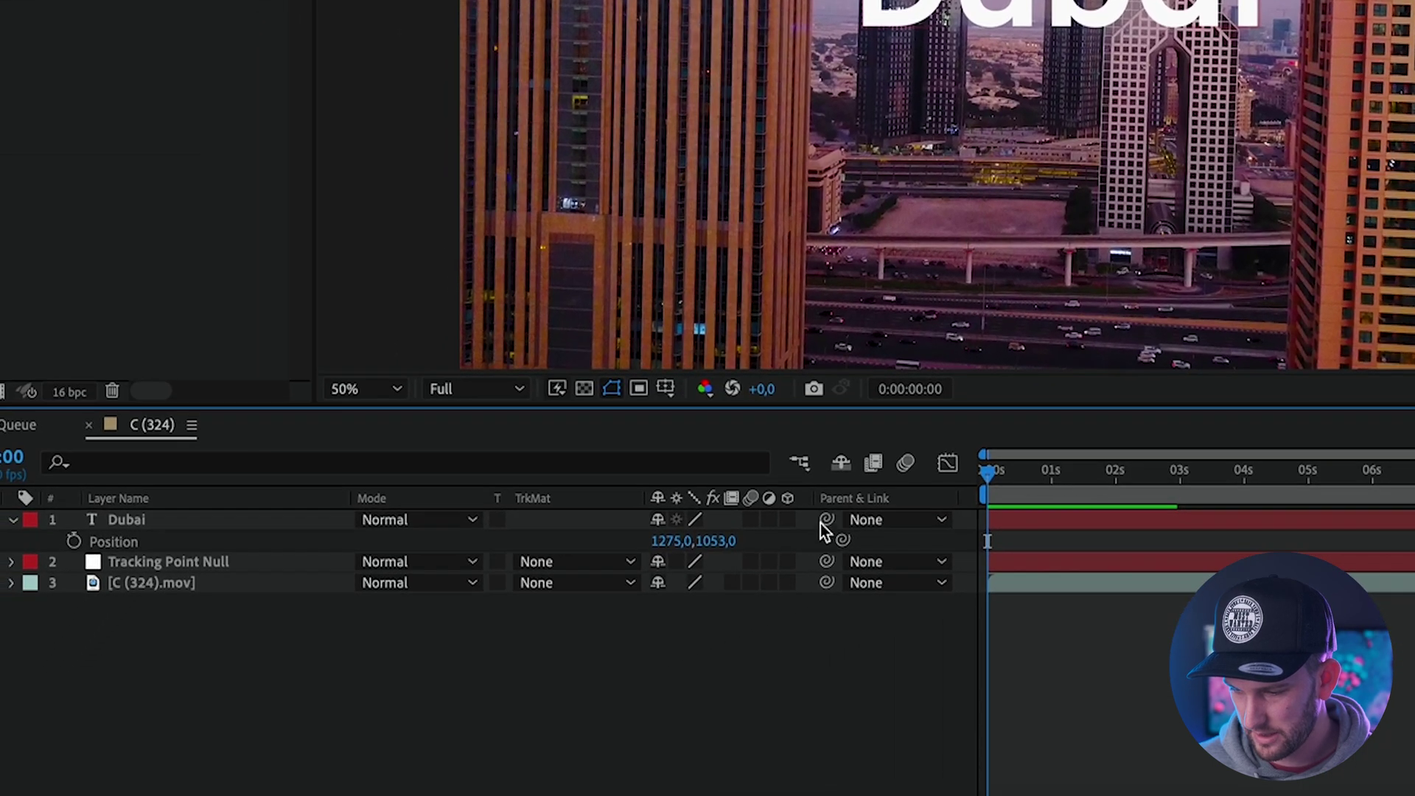
Step: Parent the Dubai text layer to Tracking Point Null and play back the clip to check how the text follows the tower
drag(838, 519, 949, 482)
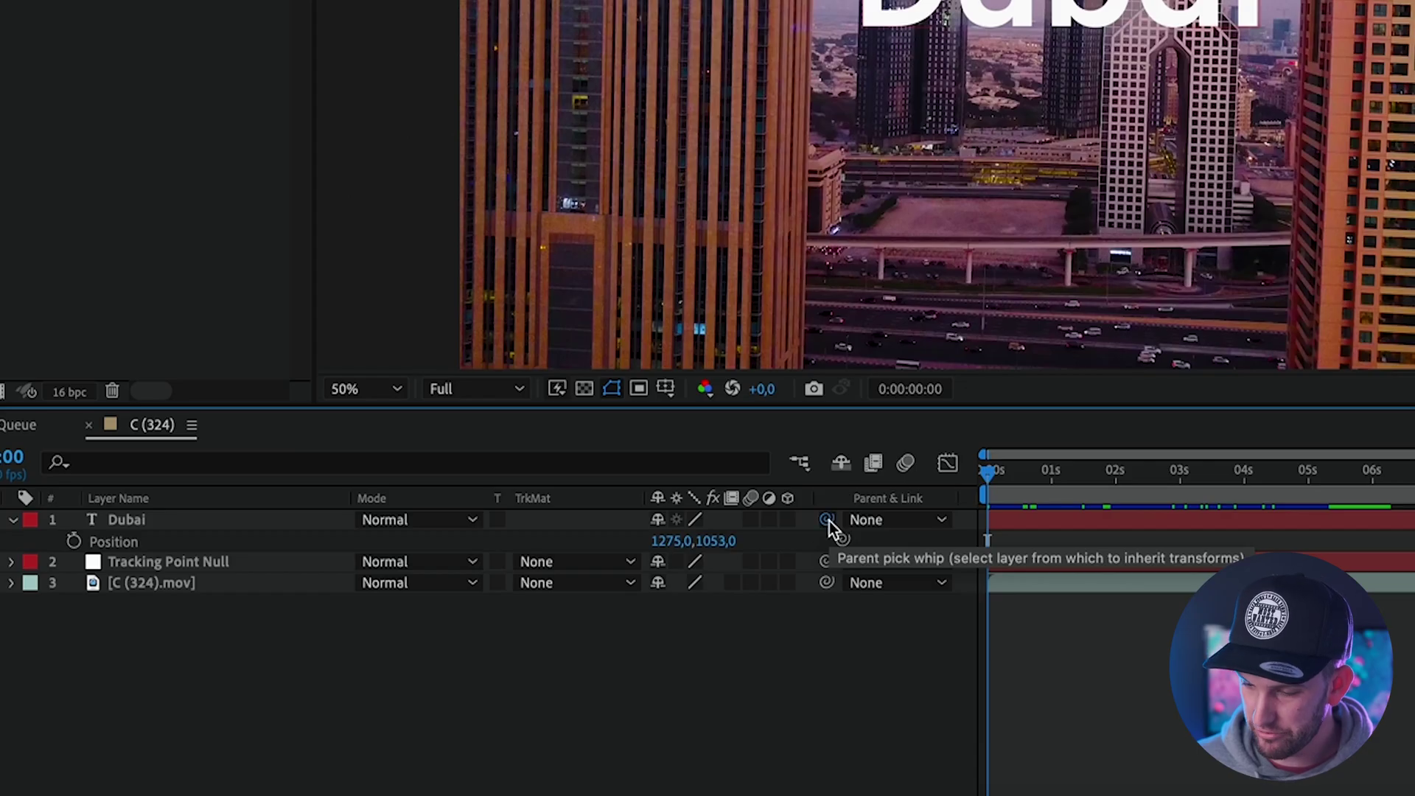
drag(829, 521, 348, 560)
drag(187, 565, 179, 560)
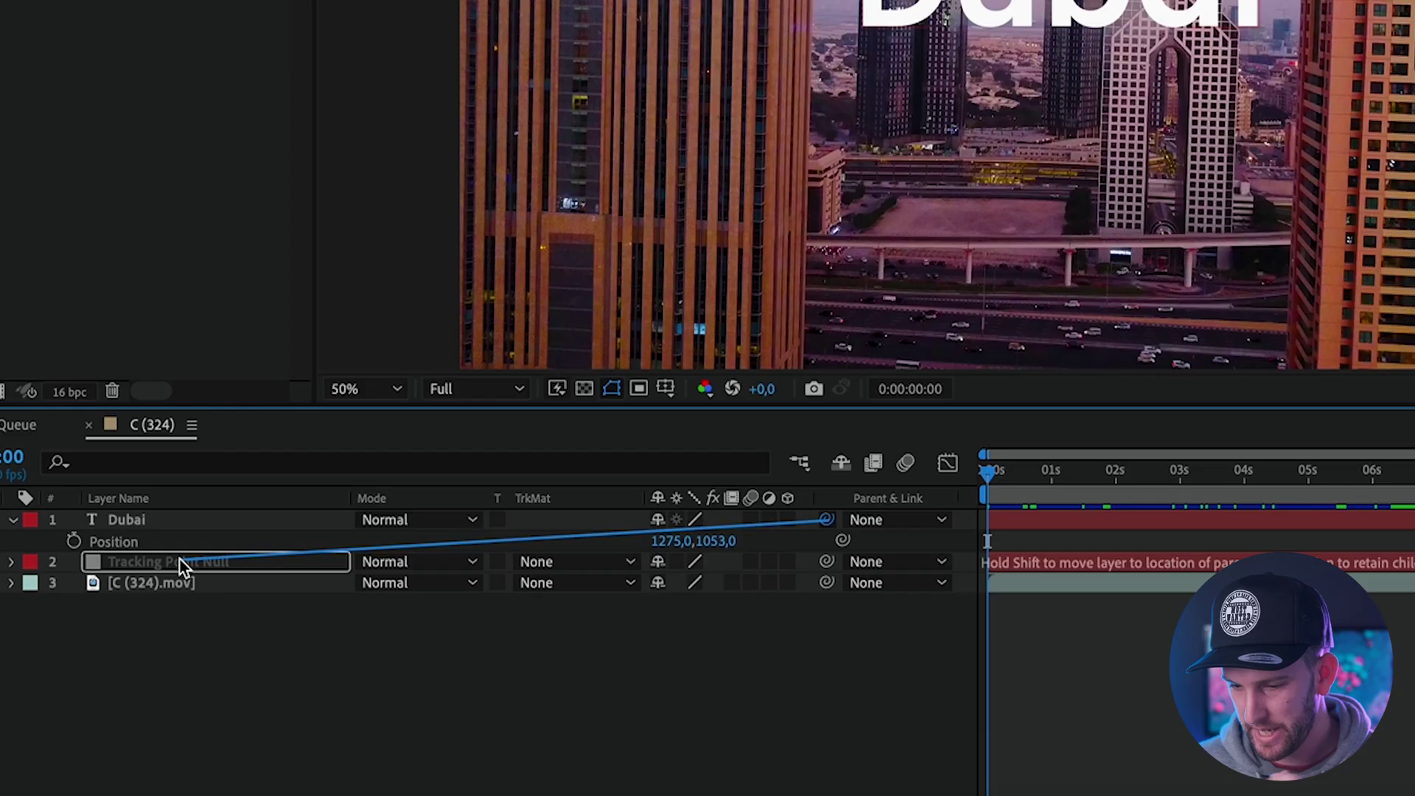
drag(179, 559, 180, 560)
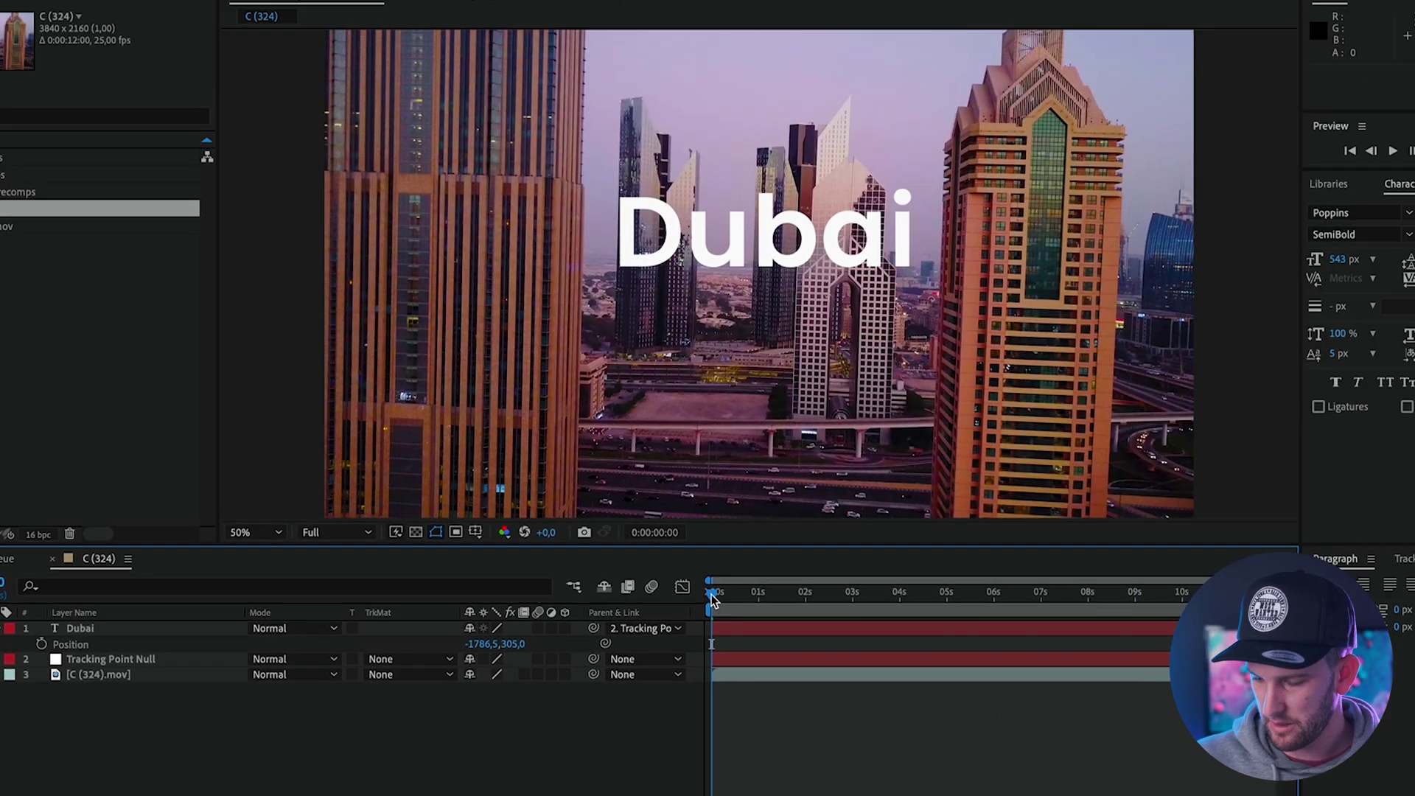
key(space)
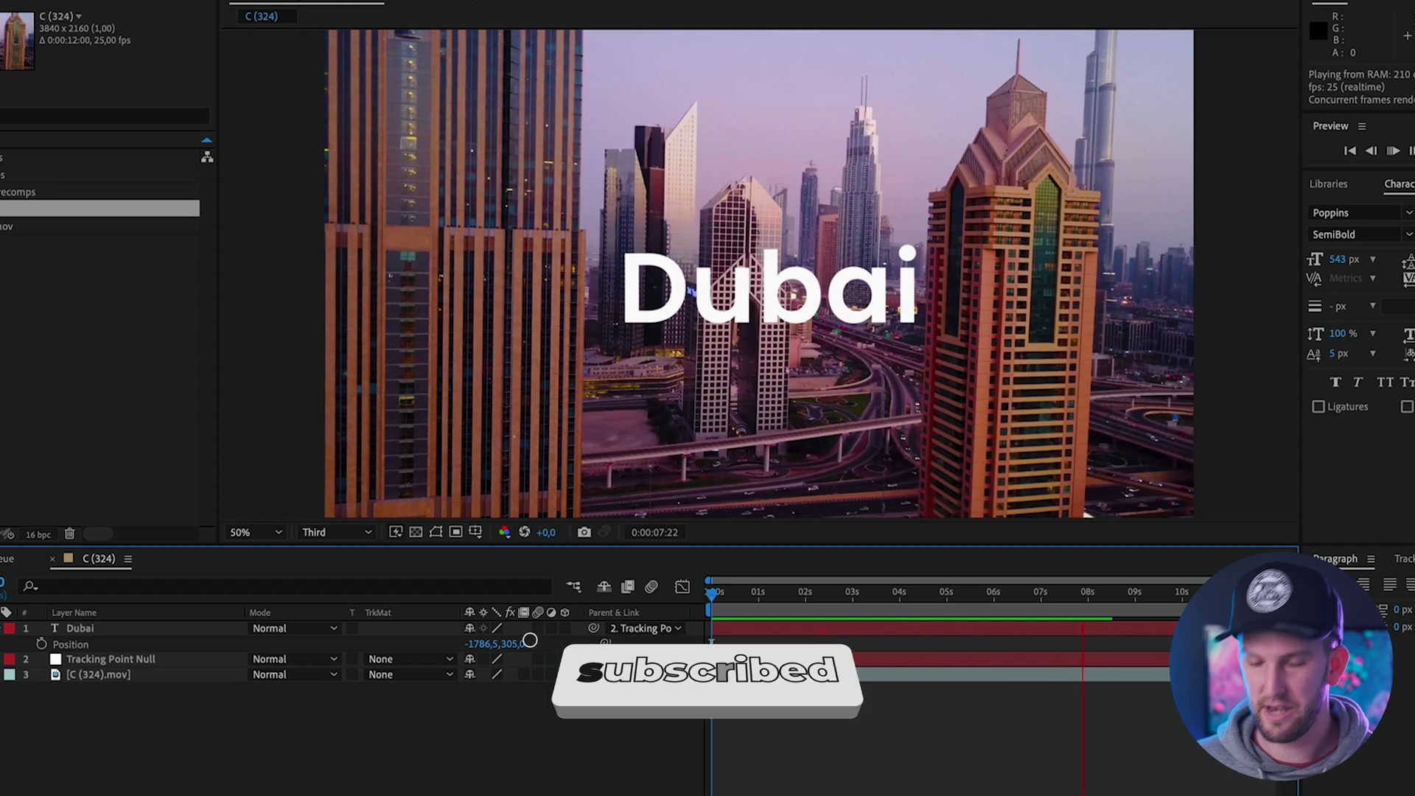
key(space)
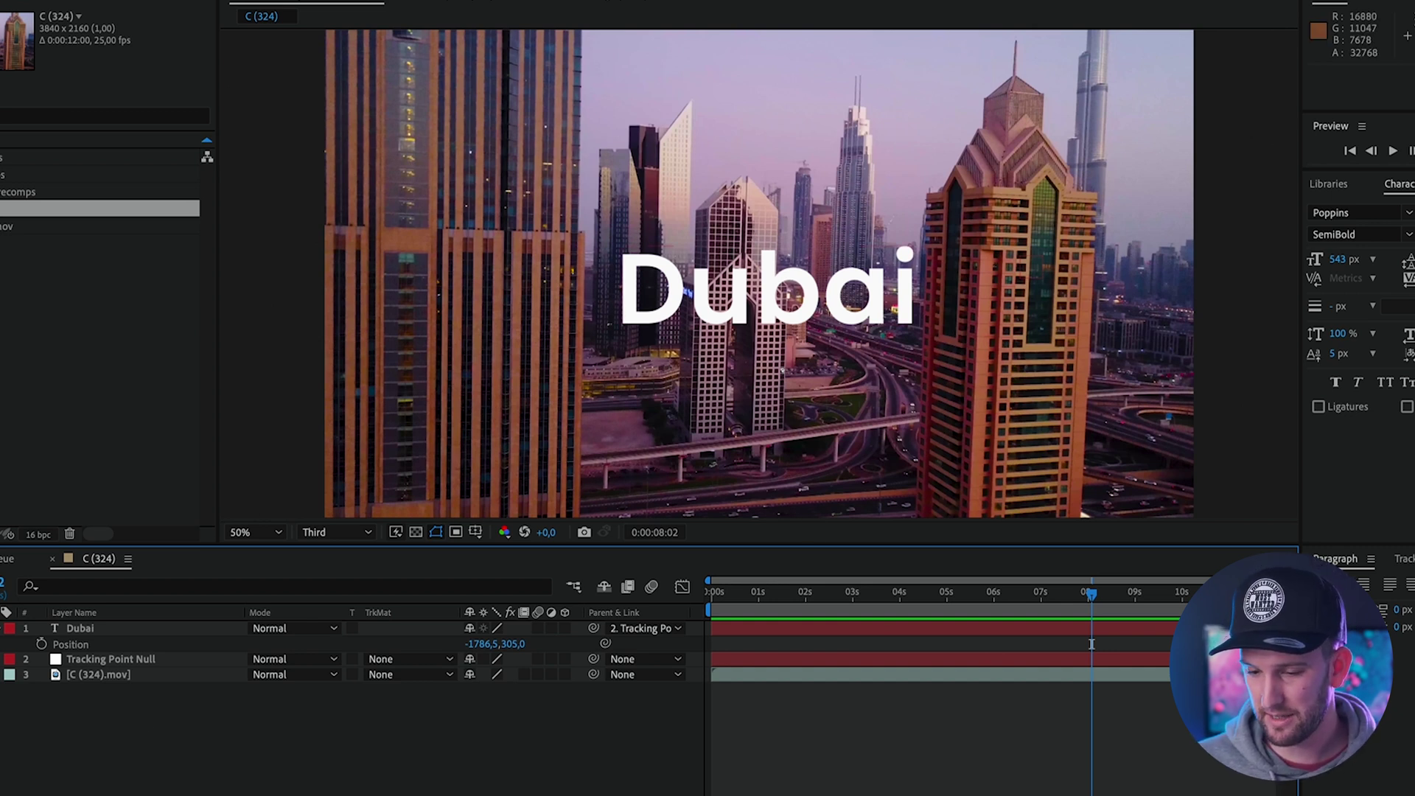
drag(865, 603, 962, 602)
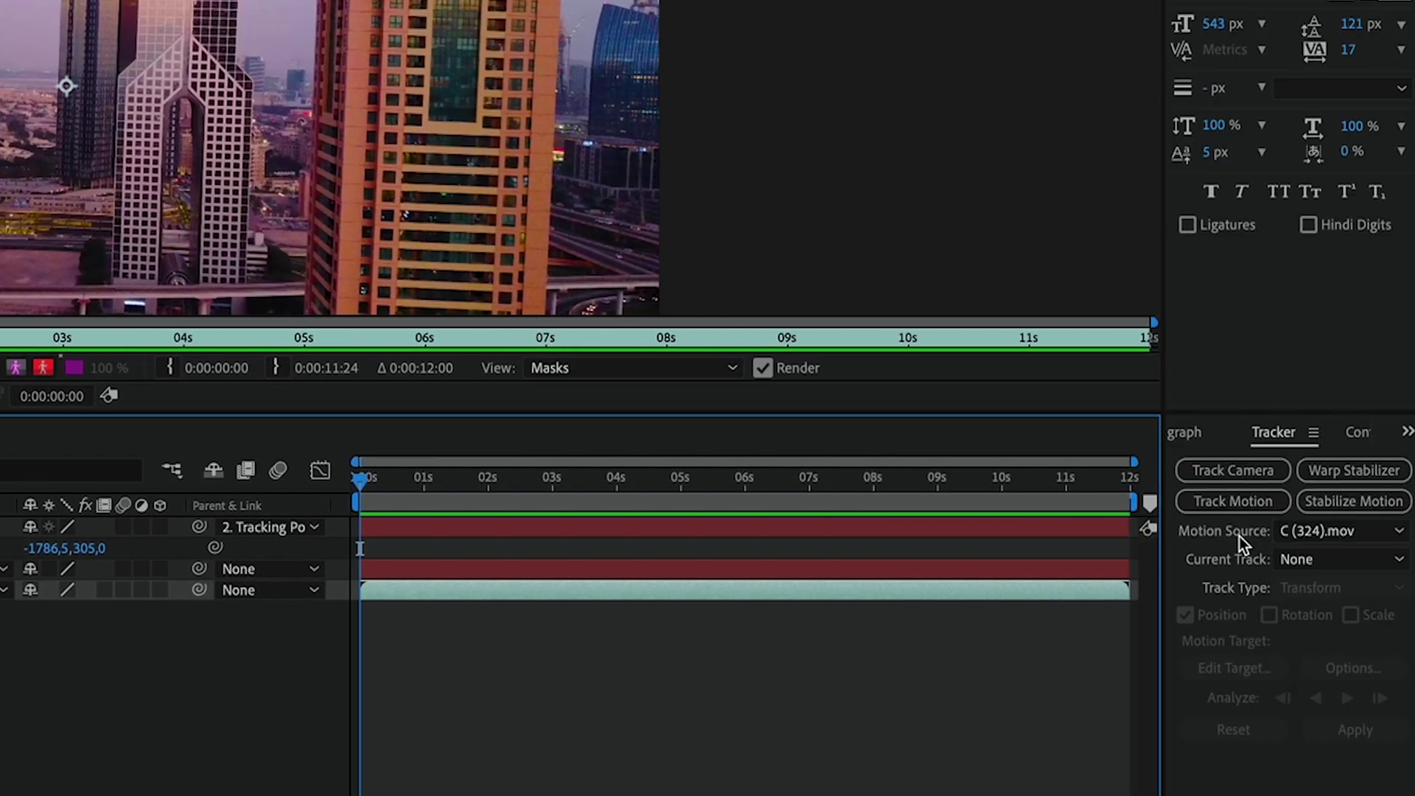
Step: Start a position, rotation and scale track on C (324).mov, placing enlarged track points over windows on opposite sides of the right tower
click(1244, 504)
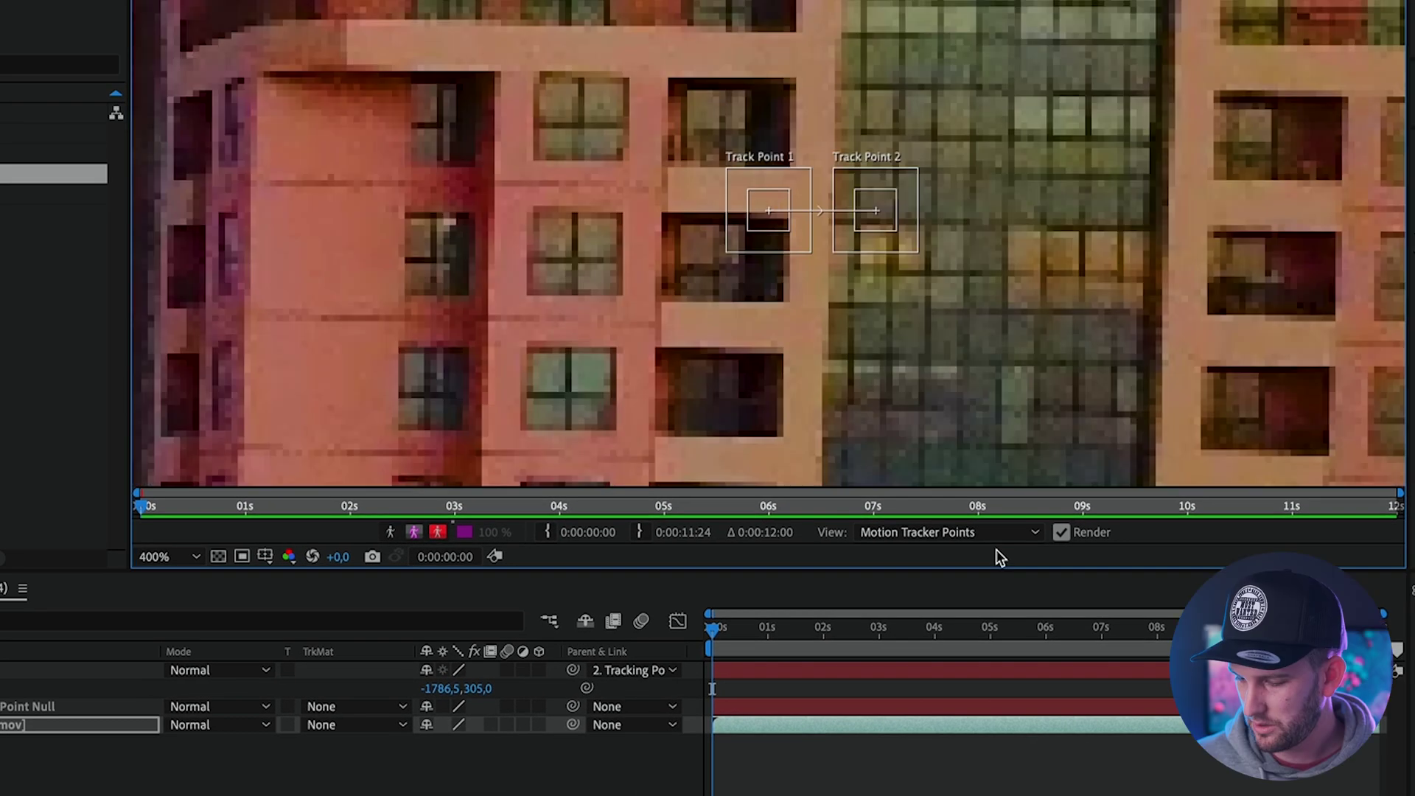
key(slash)
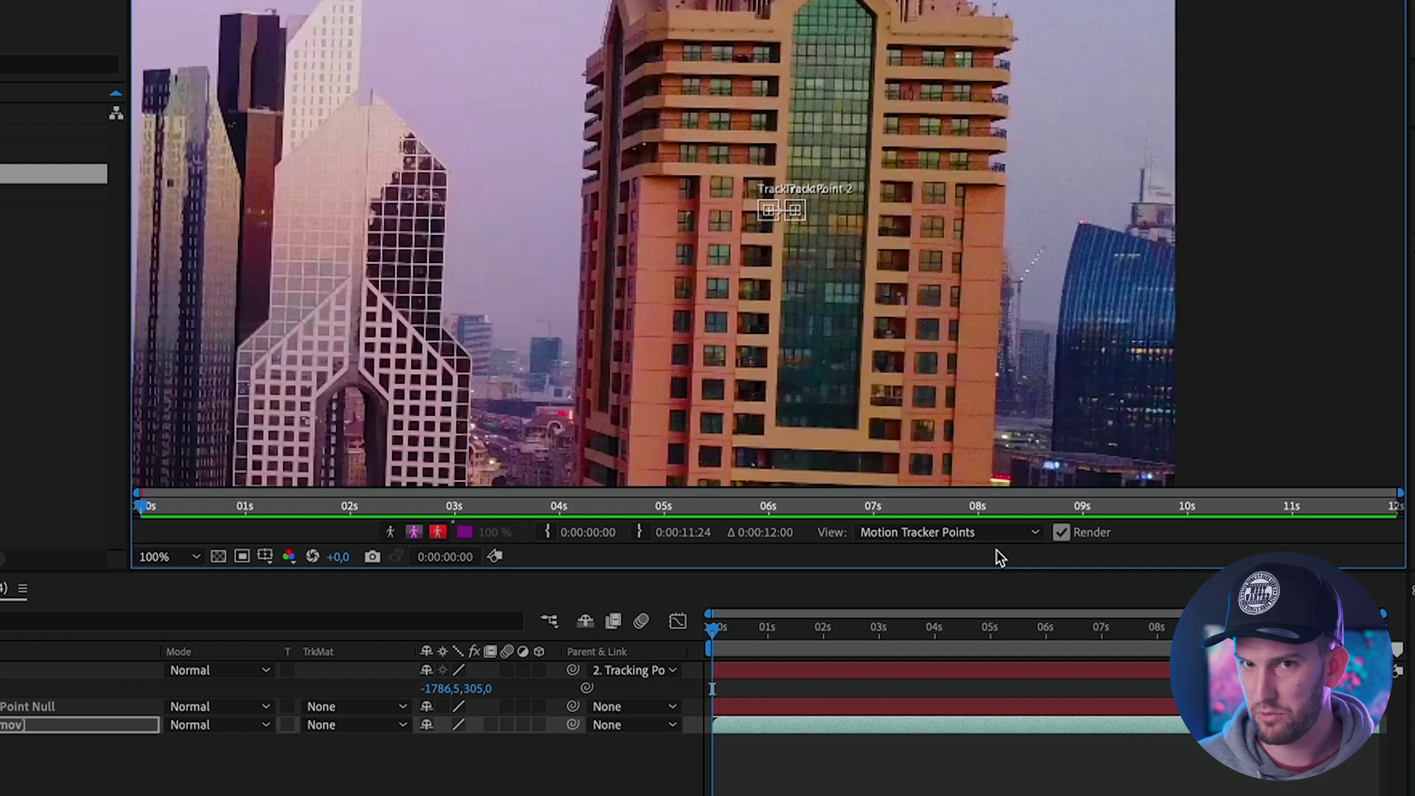
key(period)
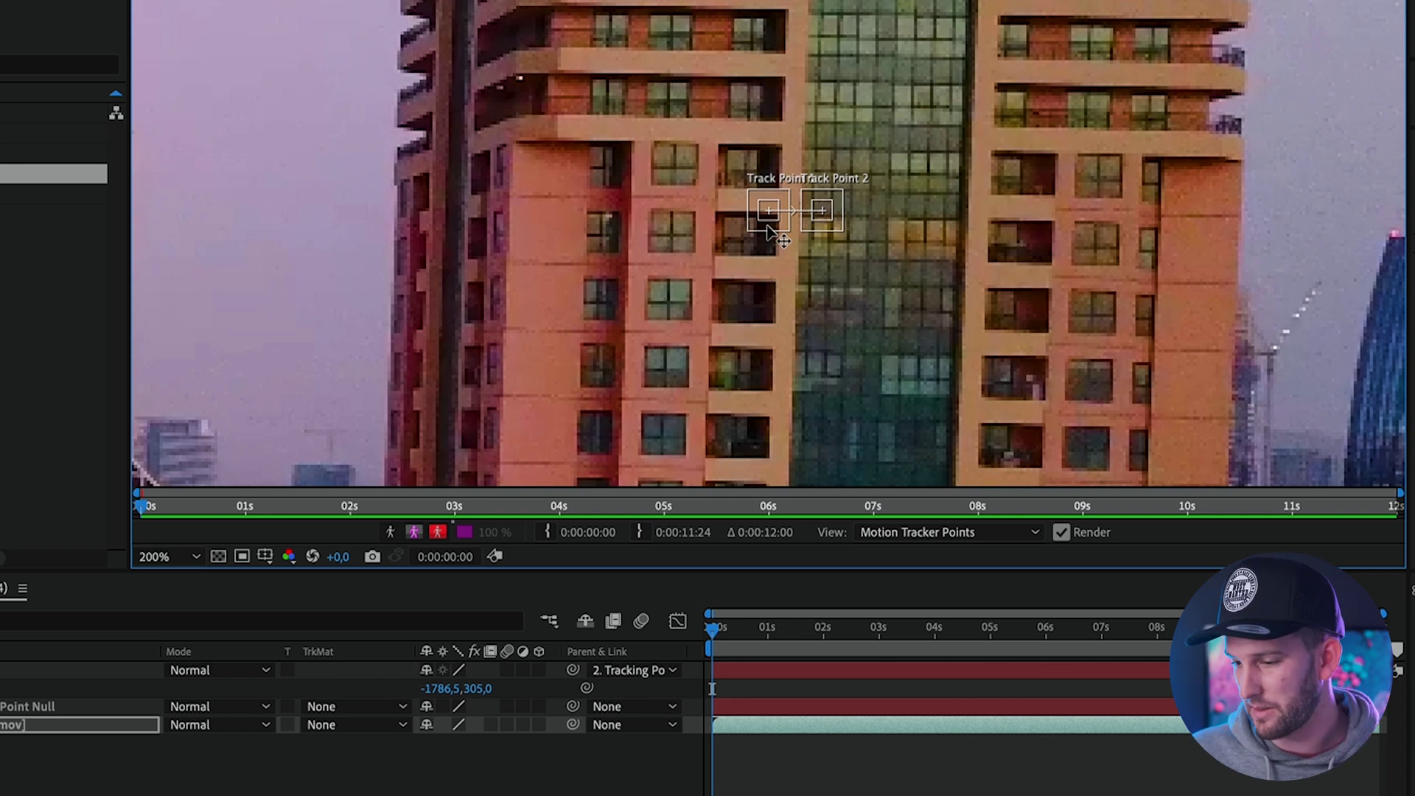
drag(599, 209, 551, 220)
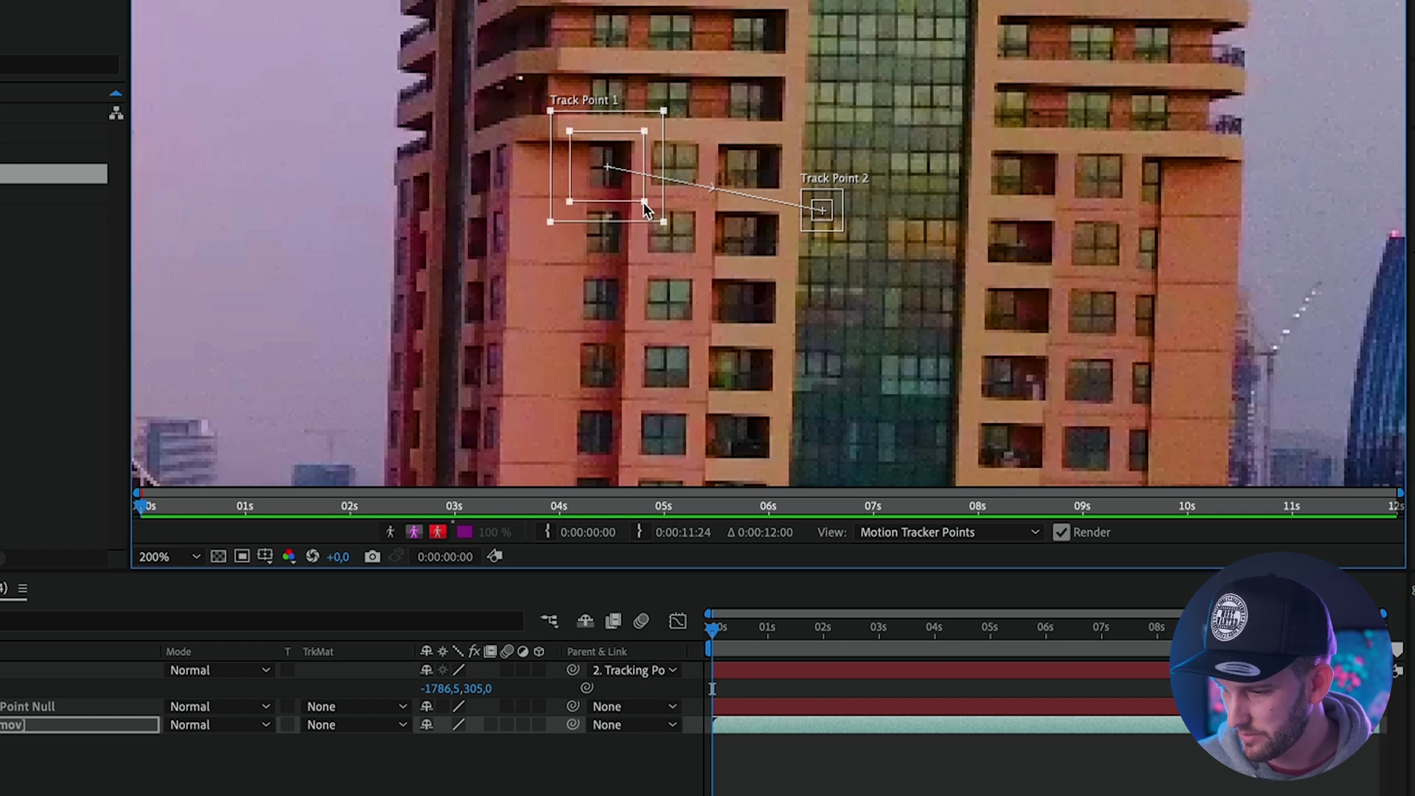
drag(822, 210, 1178, 169)
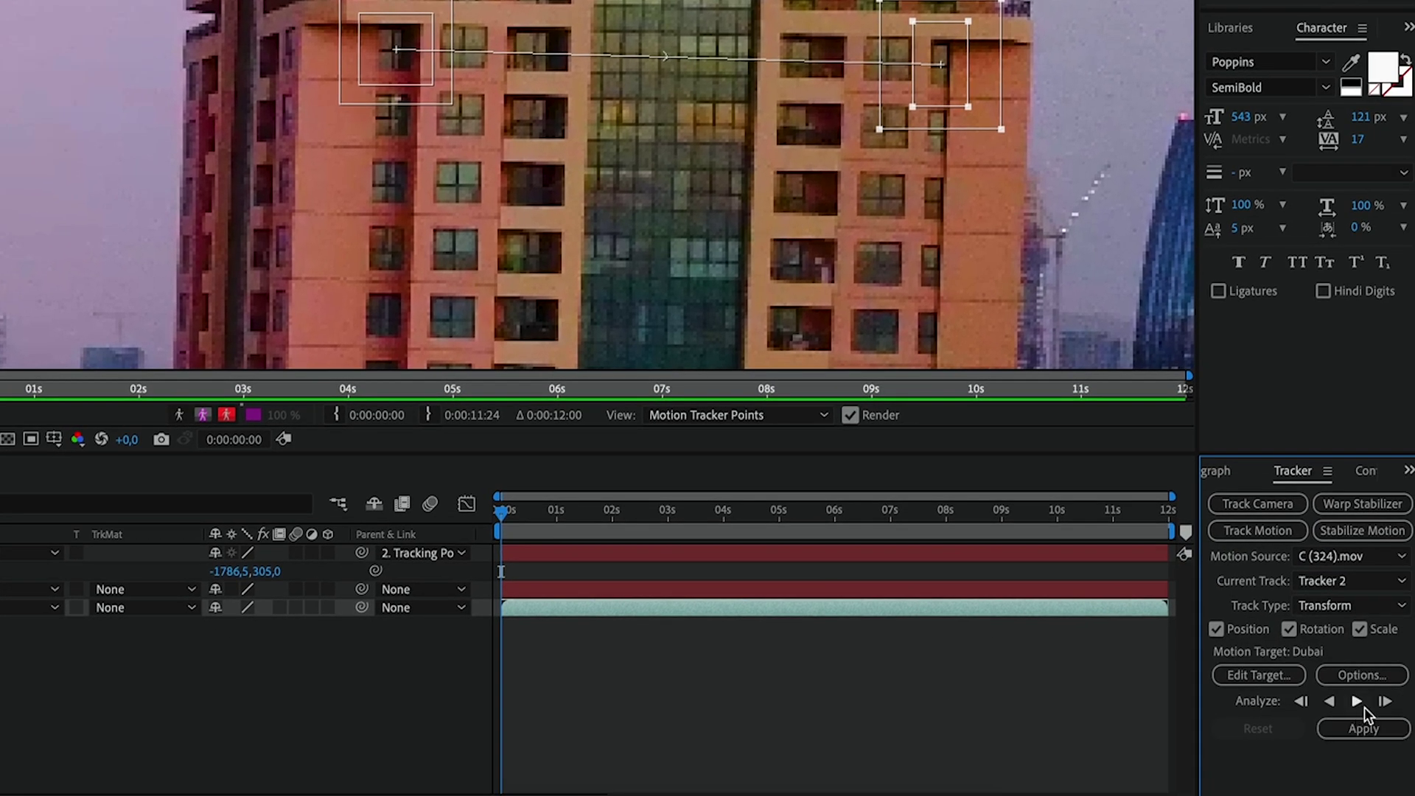
Step: Analyze the two-point track forward through the whole clip and return to 0:00:01:24 to check both tracked paths
click(1361, 706)
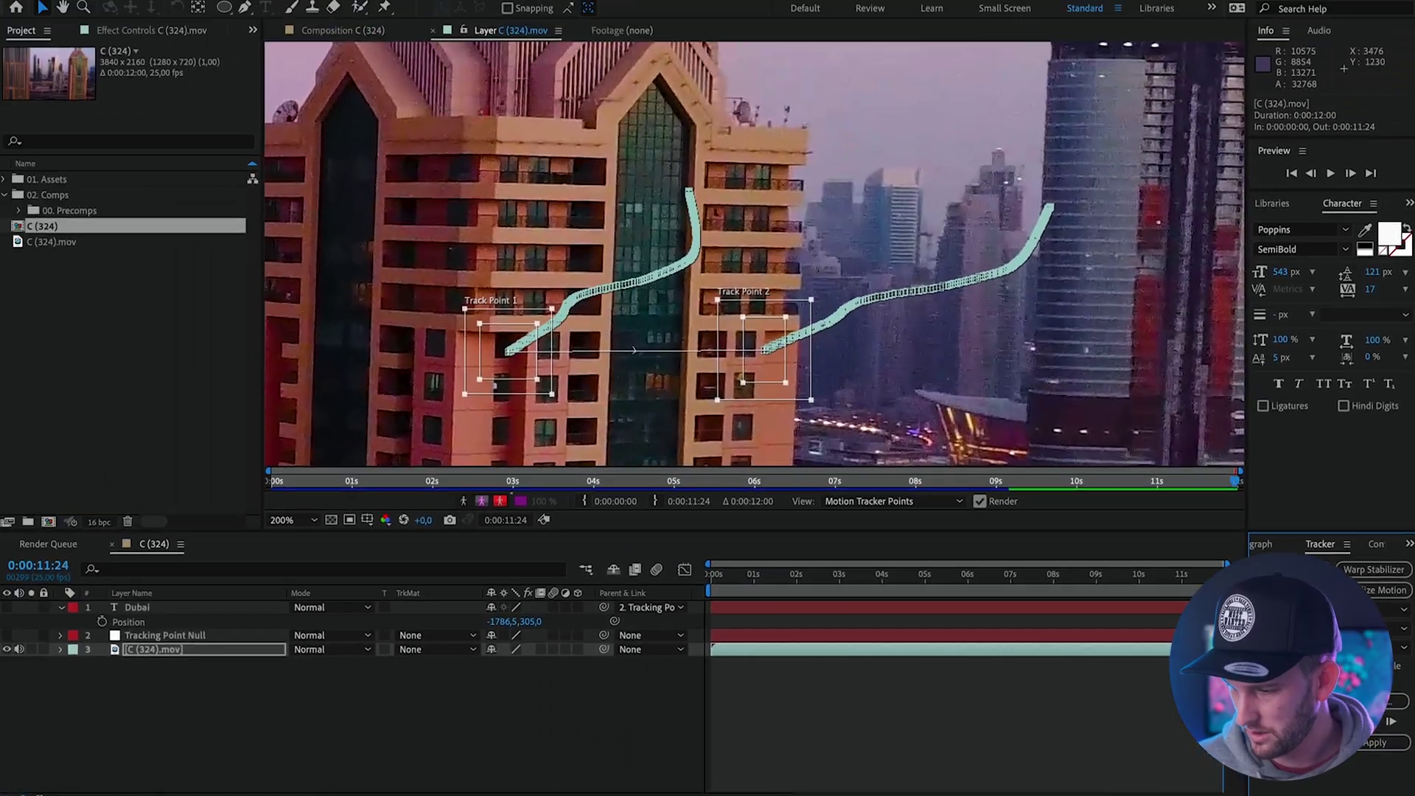
drag(1227, 575, 802, 580)
key(comma)
key(comma)
key(comma)
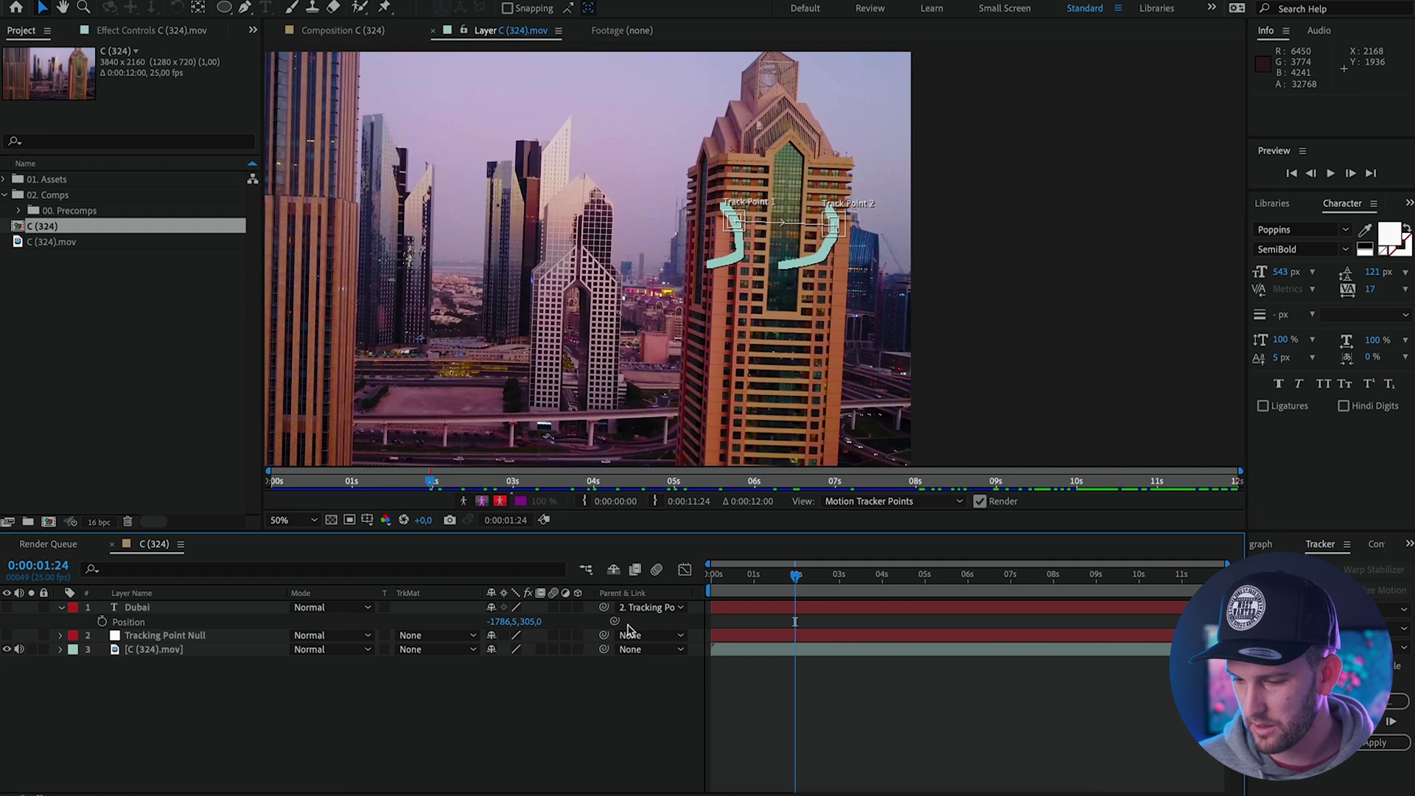
Step: Add a second null object to the composition for the two-point track
right_click(345, 706)
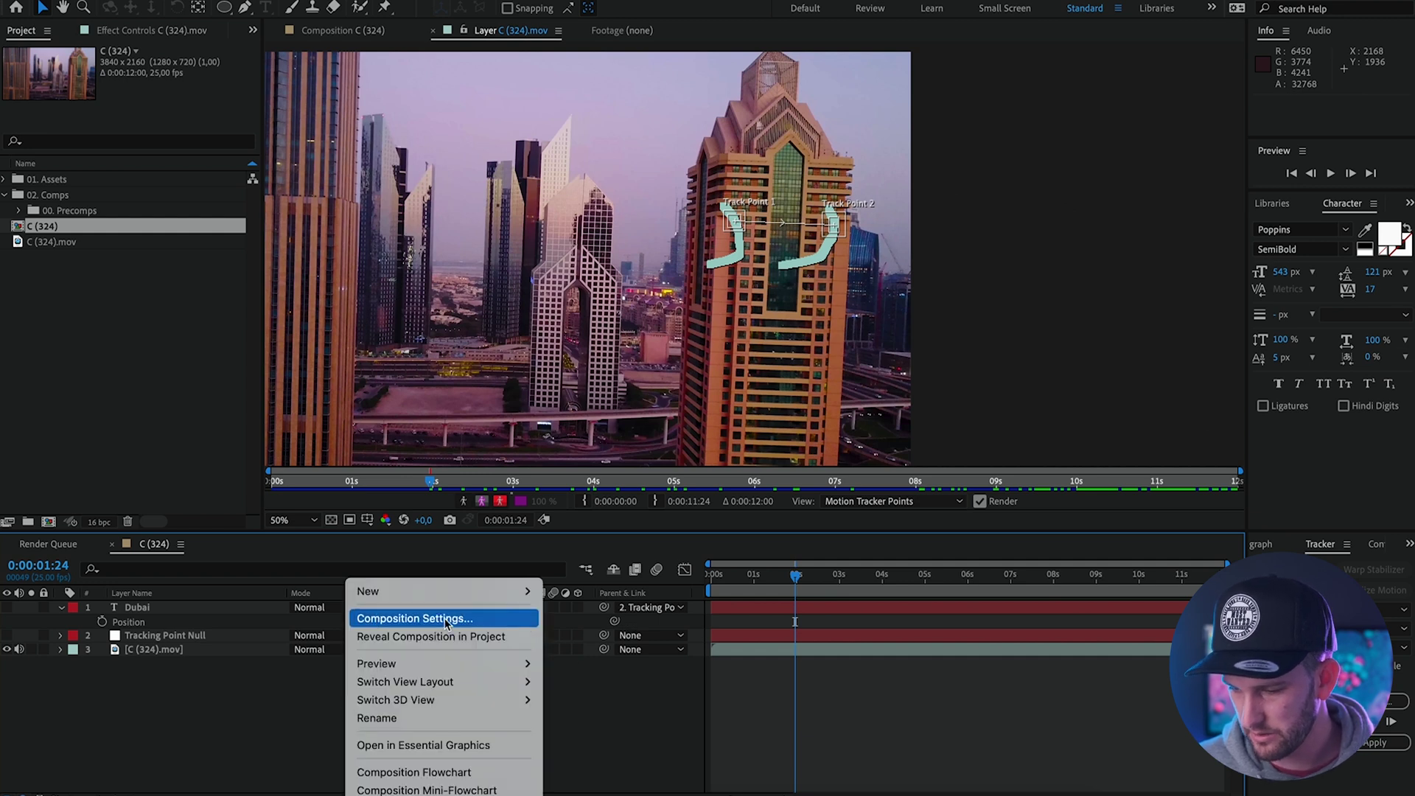
mouse_move(383, 591)
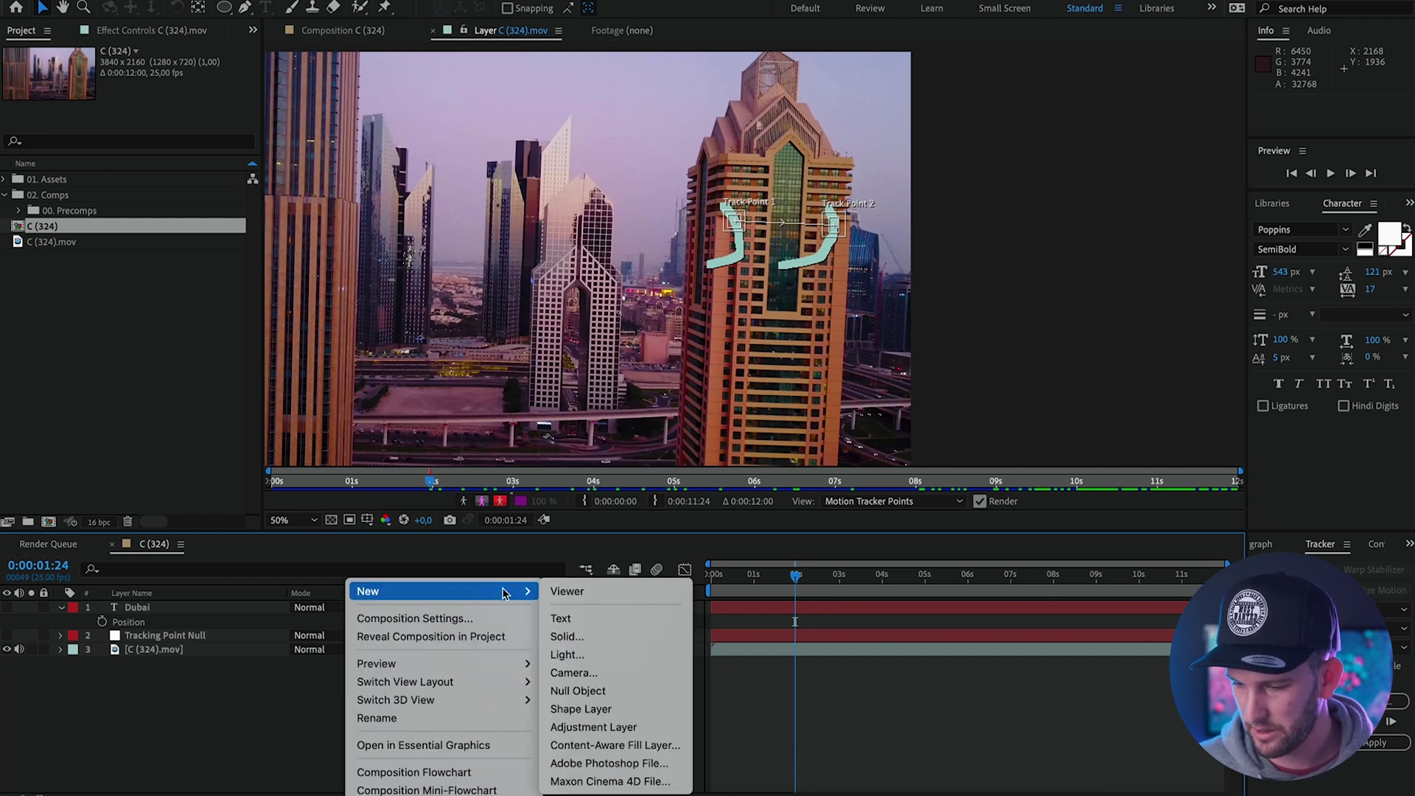
click(582, 685)
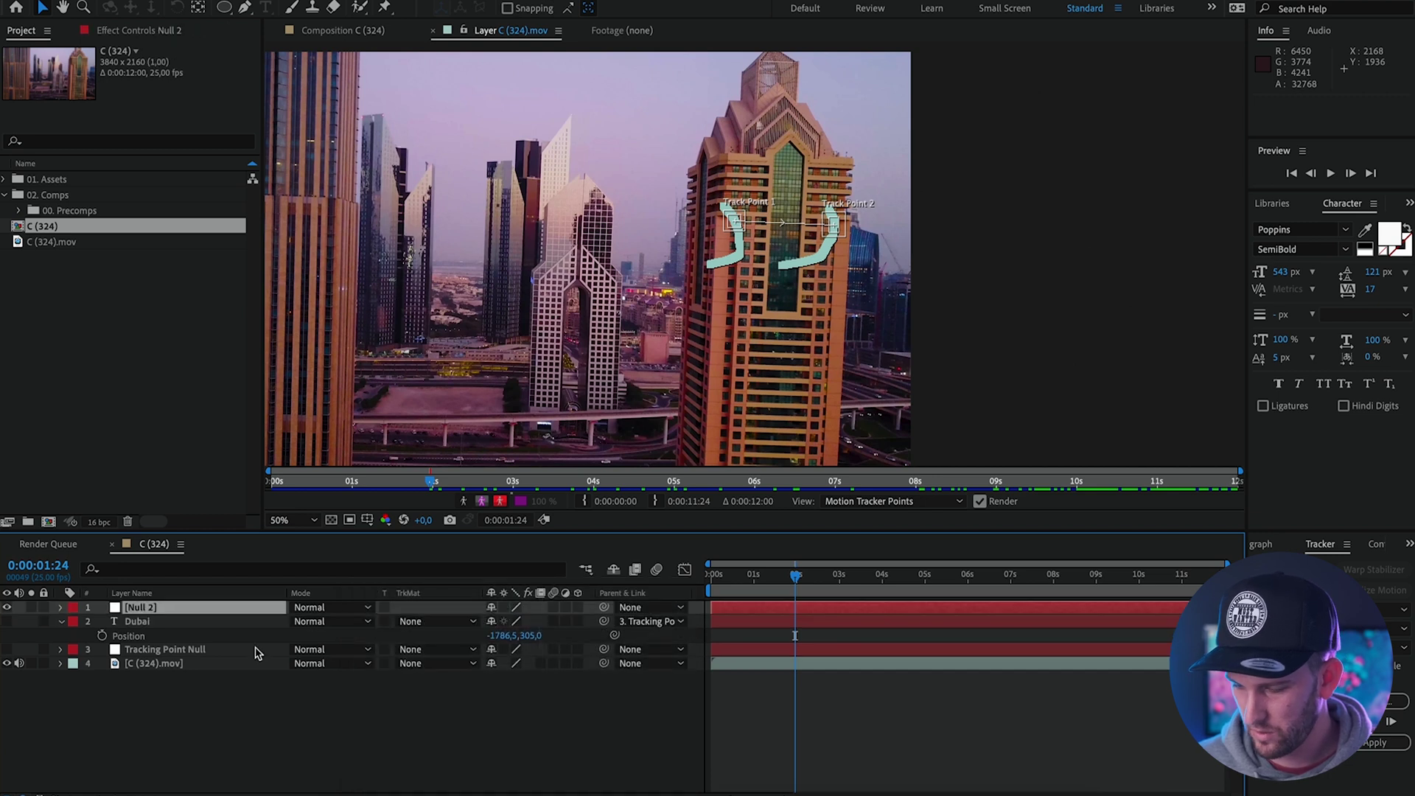
Step: Rename the second null layer as Two Point Null
key(Return)
text(Twwo)
key(BackSpace)
key(BackSpace)
text(o Point Null)
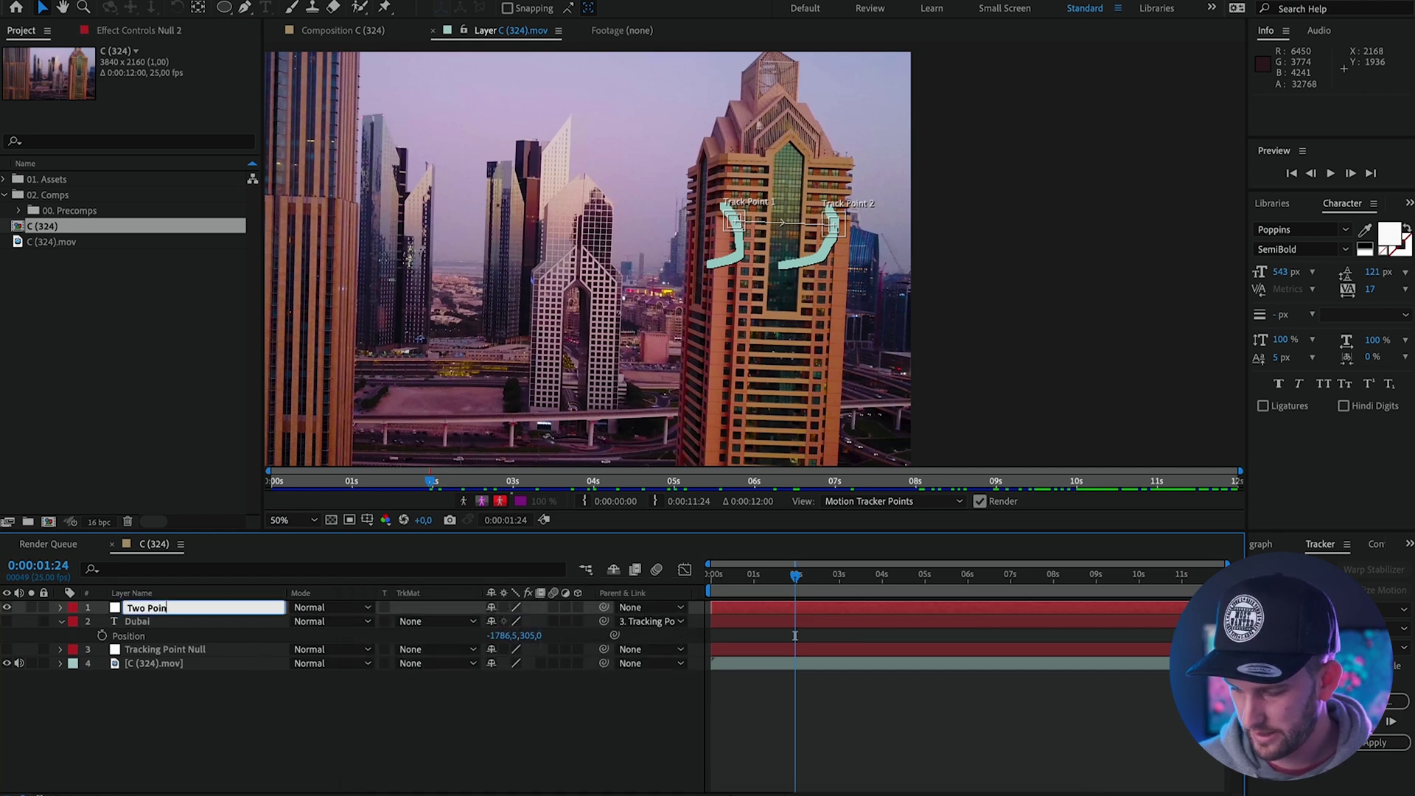
key(Return)
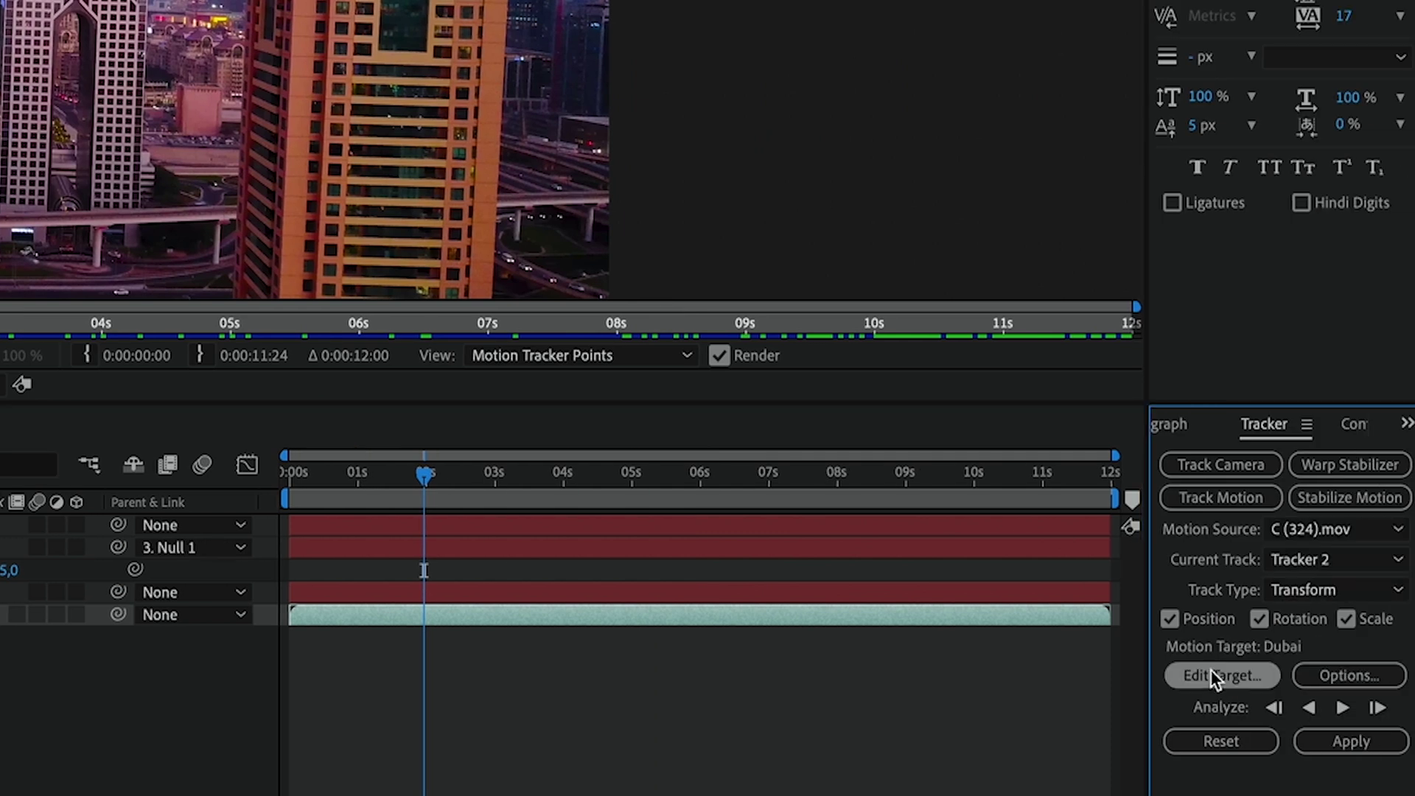
Step: Retarget the two-point track to the new null, apply it in X and Y, and scrub the timeline to check its motion
click(1211, 671)
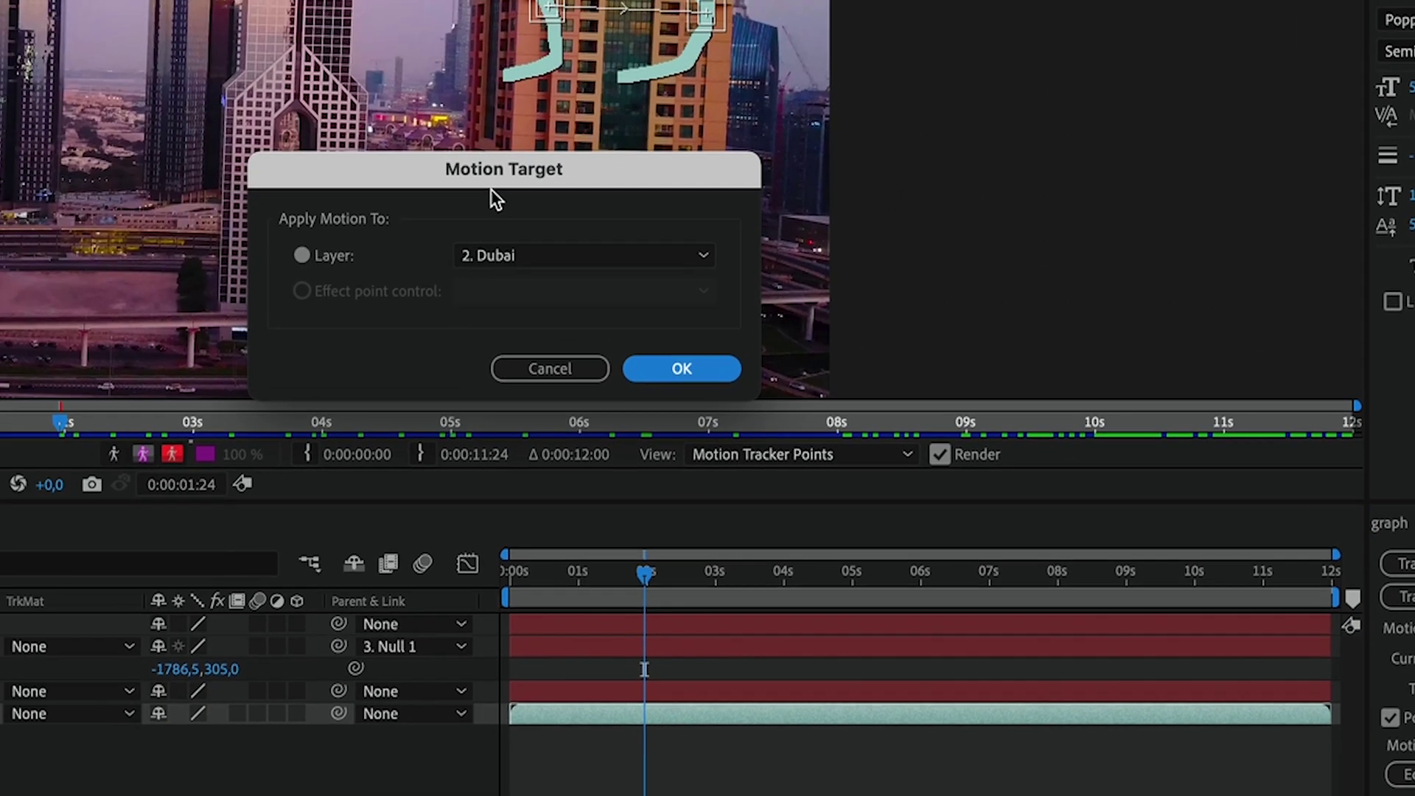
click(289, 157)
click(574, 312)
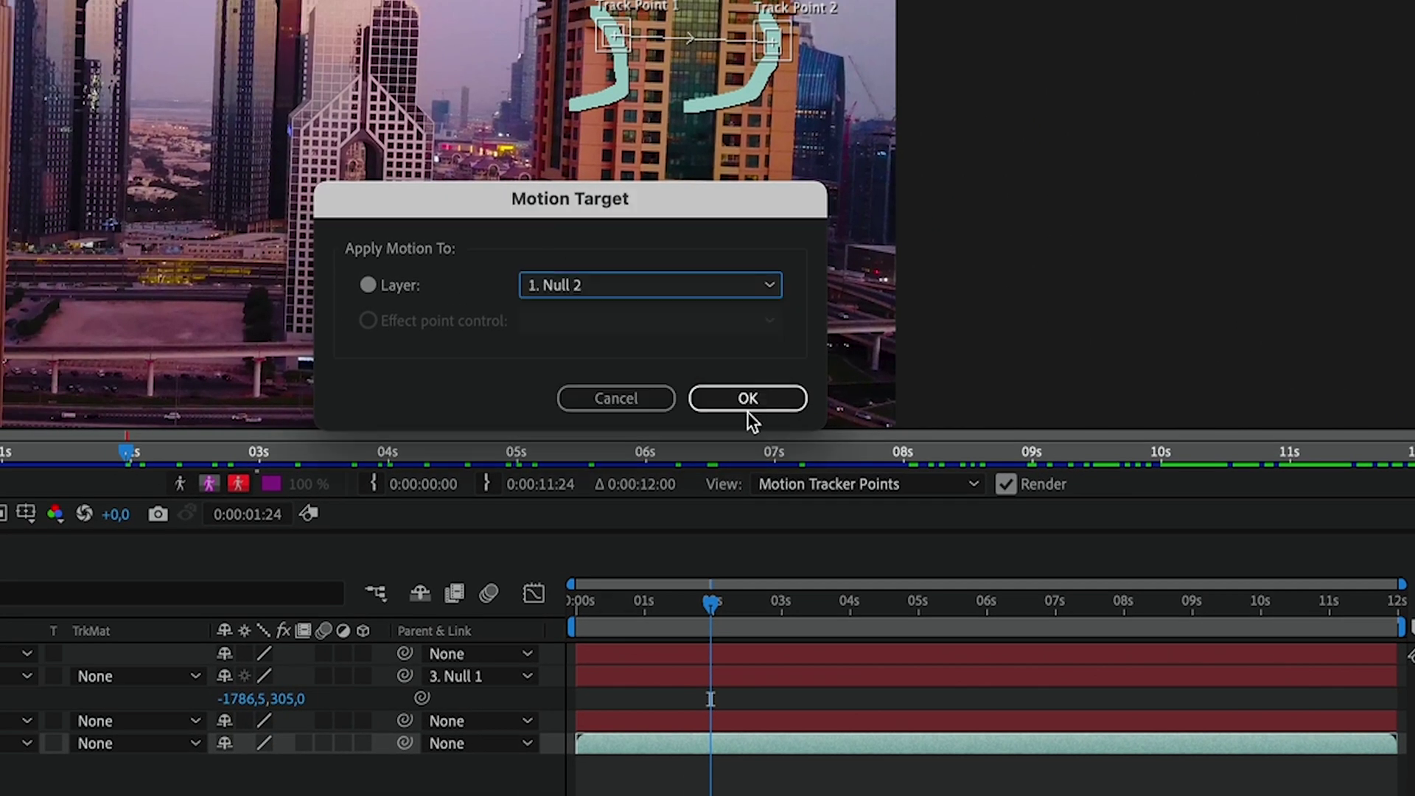
click(745, 399)
click(1360, 722)
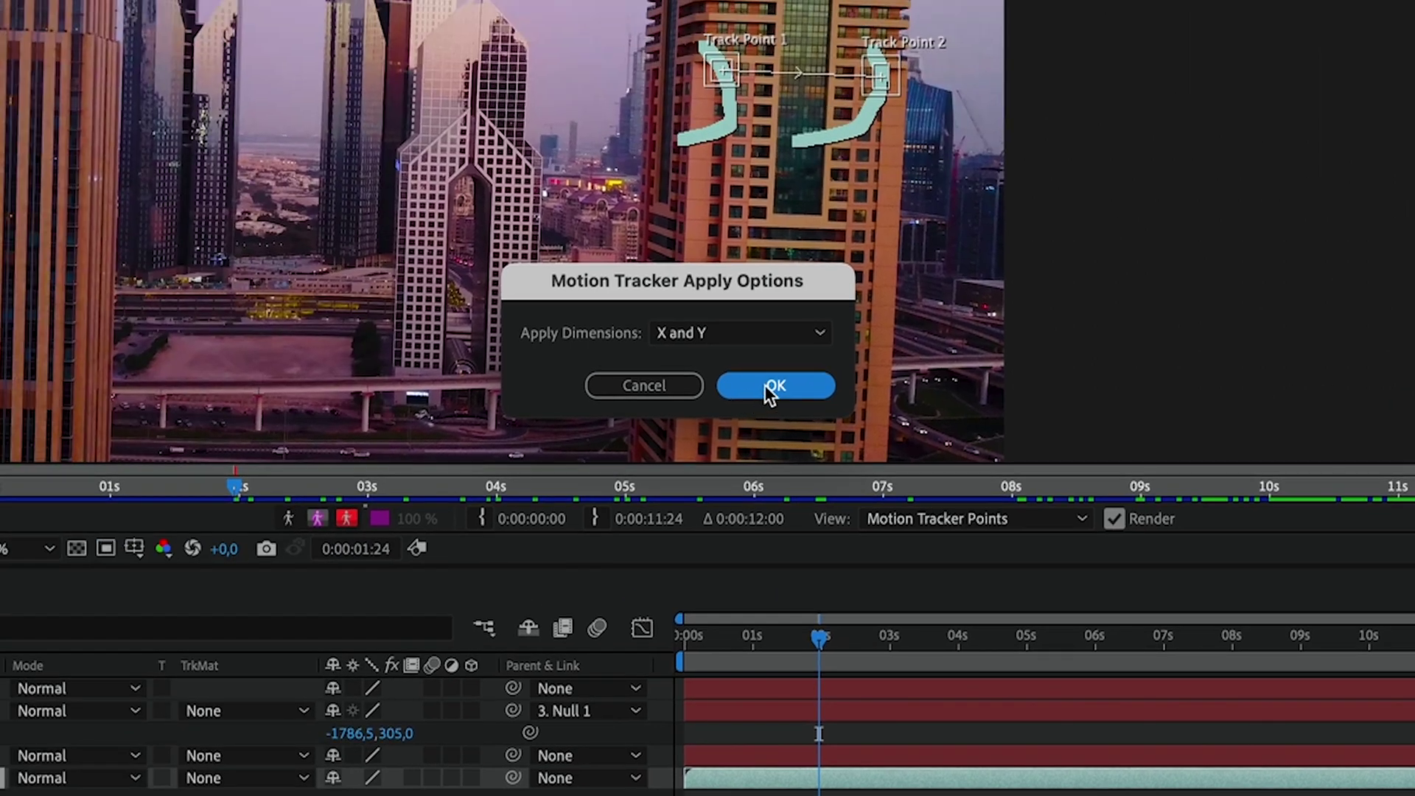
click(766, 385)
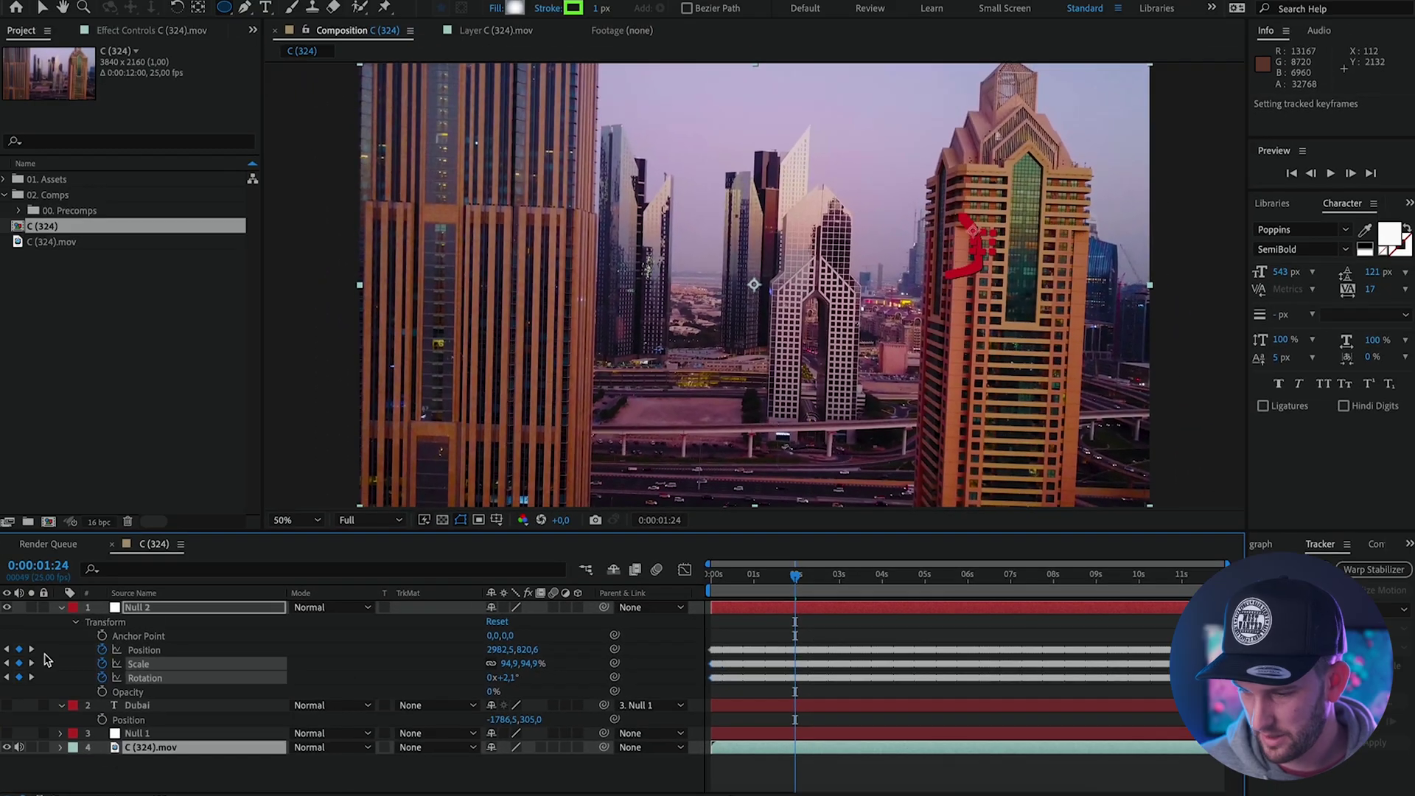
drag(795, 574, 1014, 630)
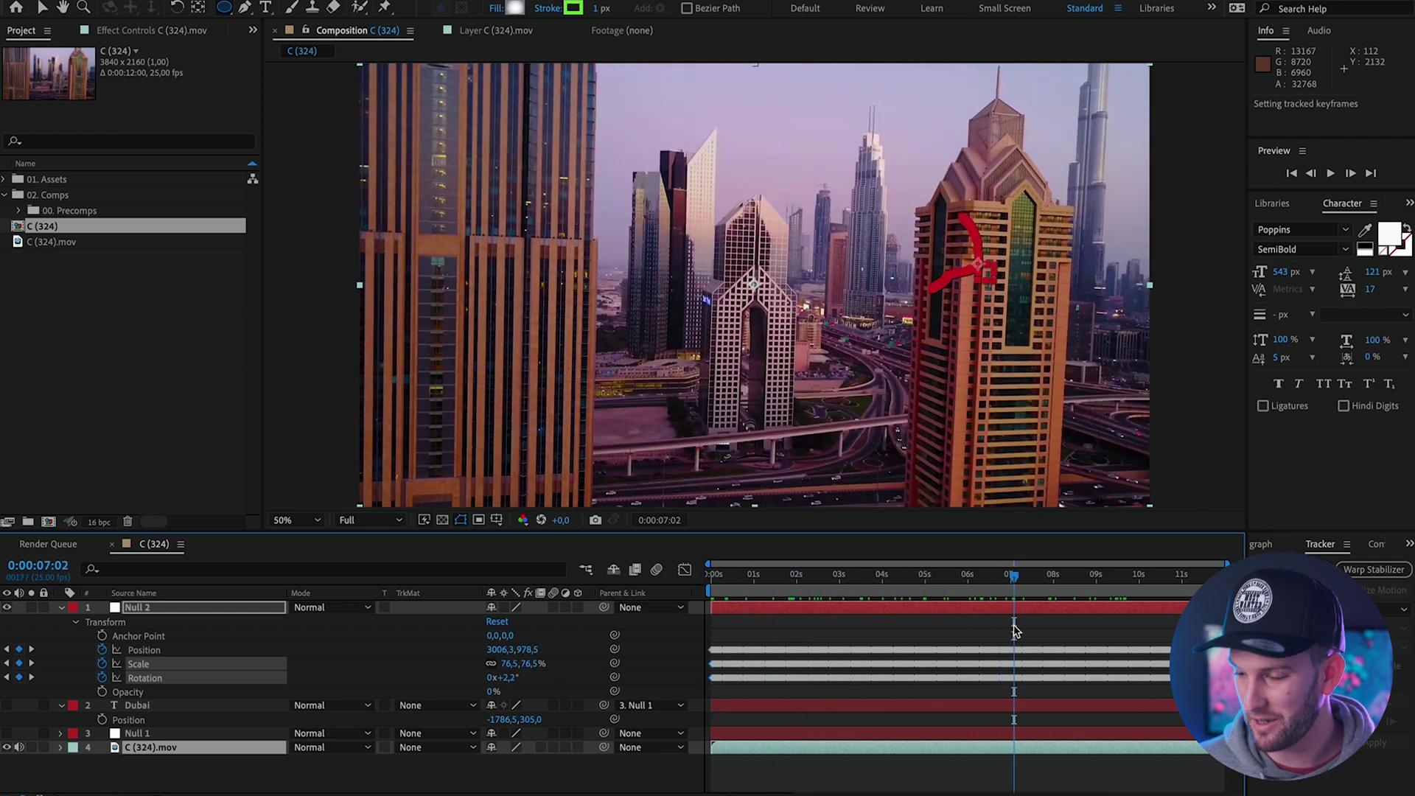
drag(877, 601, 967, 597)
Step: Create a second text layer reading Dubai at the first frame and set its font size to 303 px
key(Home)
key(ctrl+t)
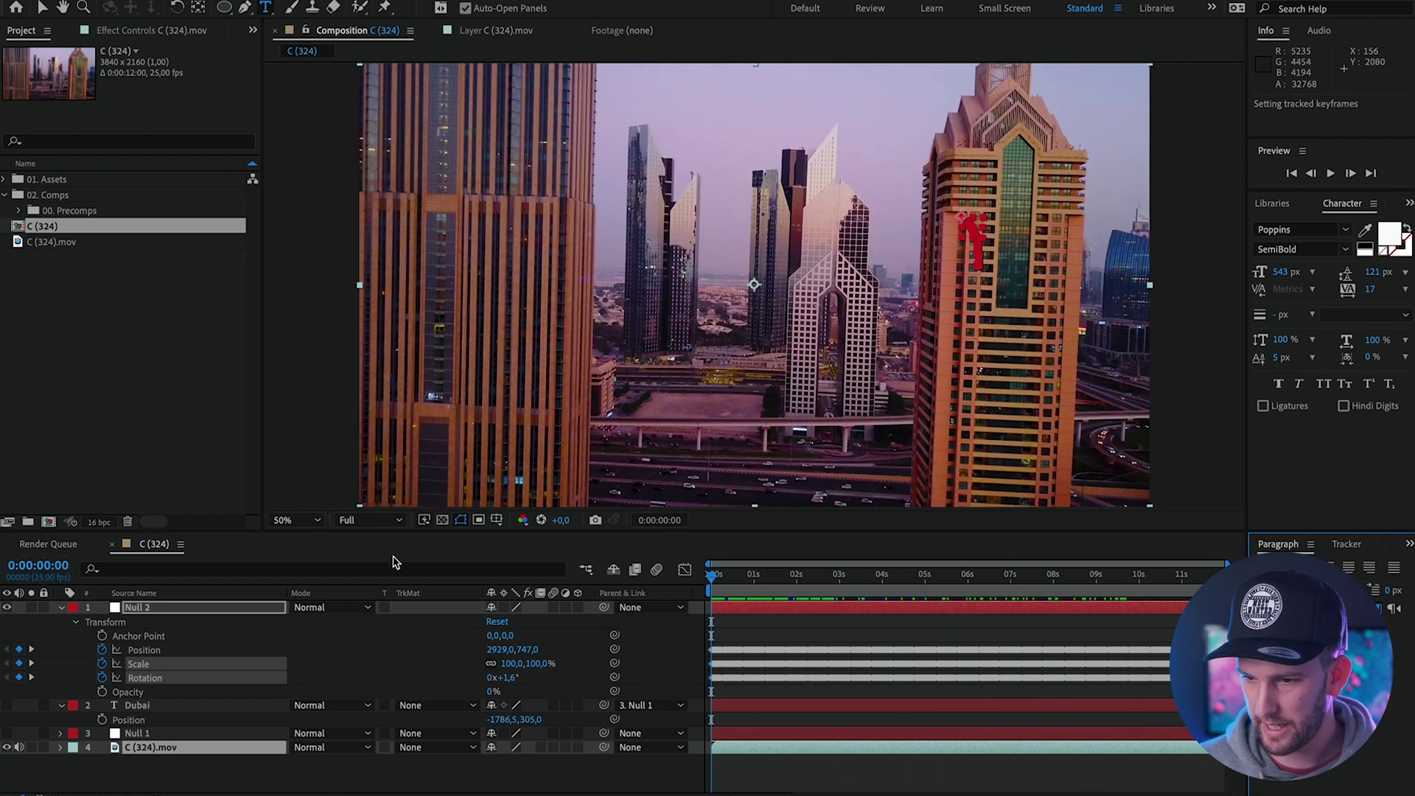
right_click(302, 770)
mouse_move(316, 590)
click(553, 617)
text(DU)
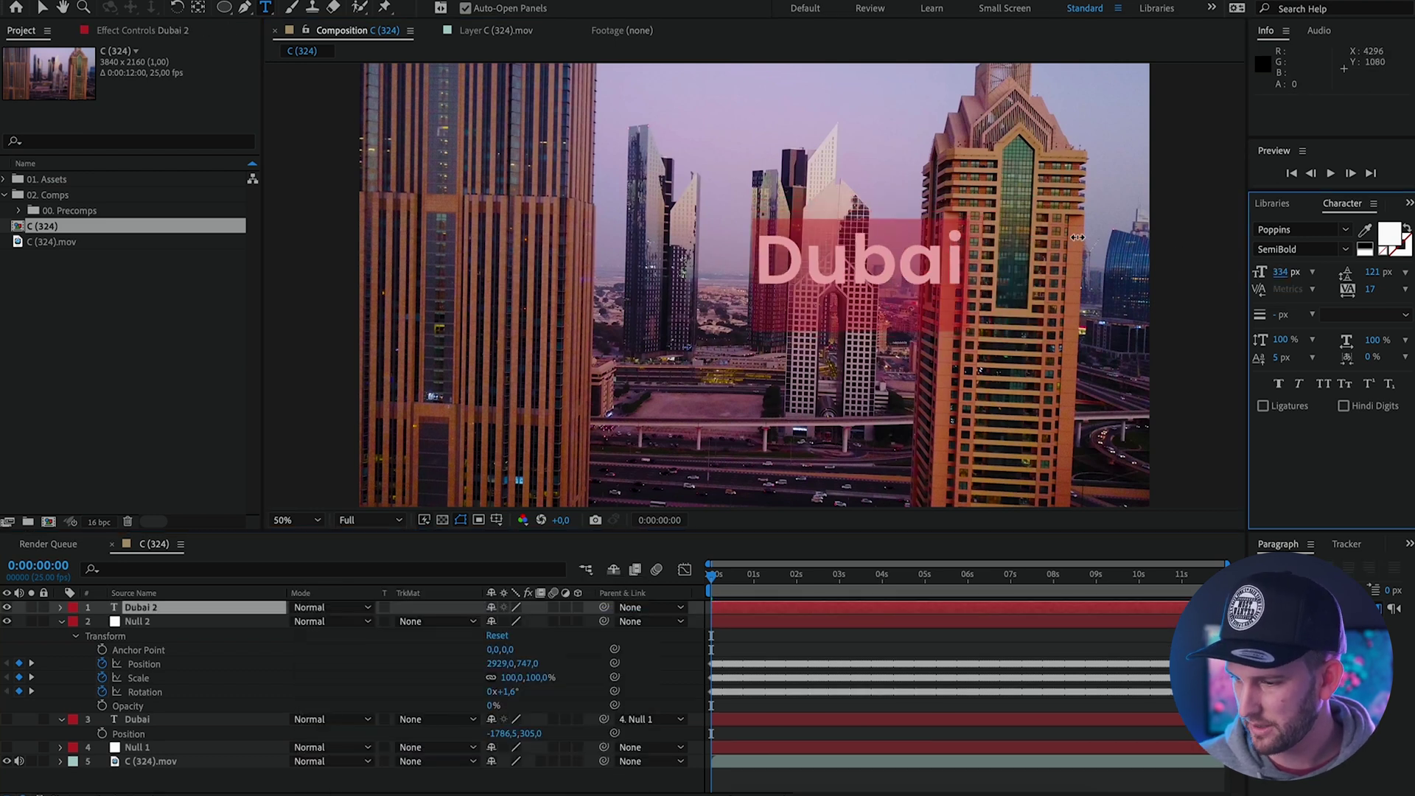
drag(1281, 272, 1262, 272)
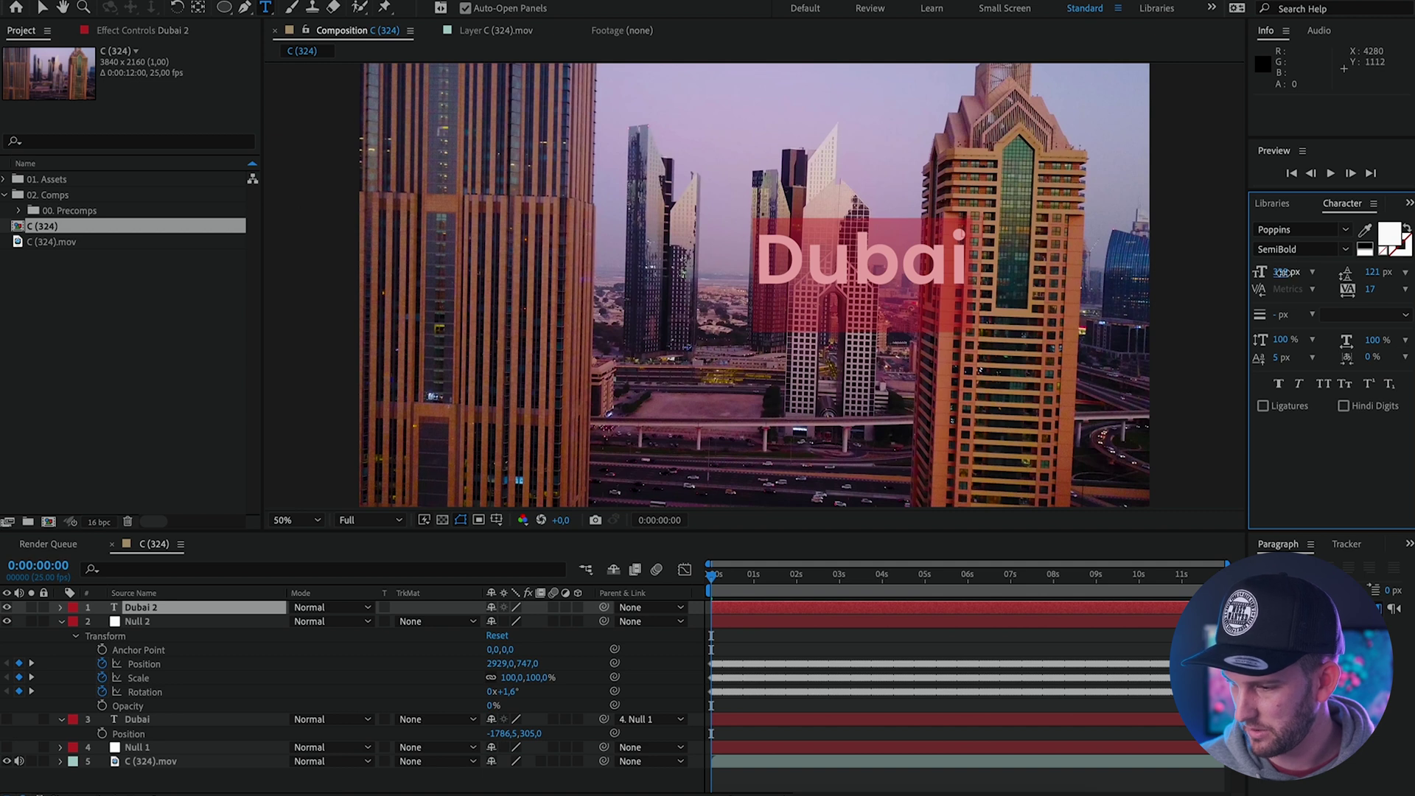
click(214, 612)
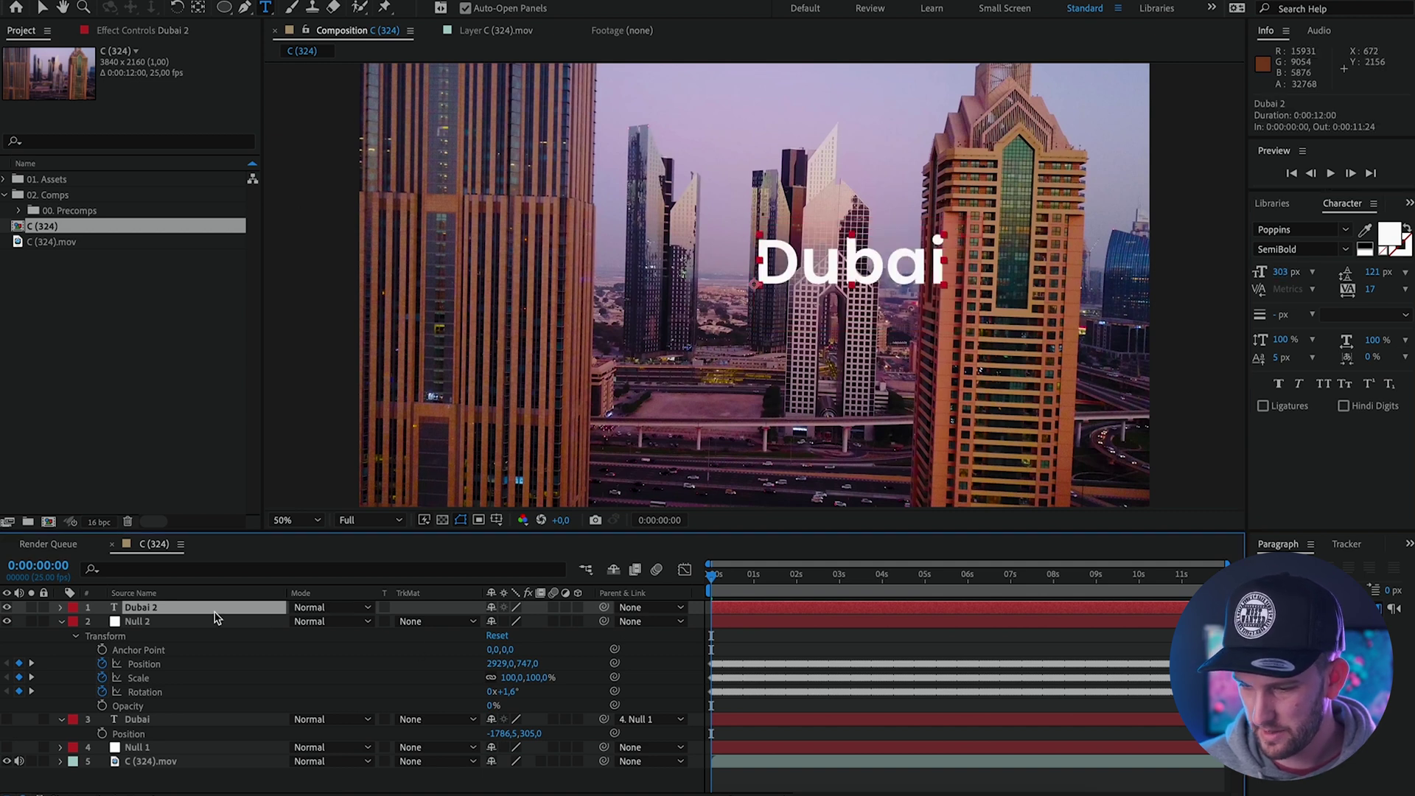
Step: Move the second Dubai text horizontally onto the right tower and make it a 3D layer
click(58, 626)
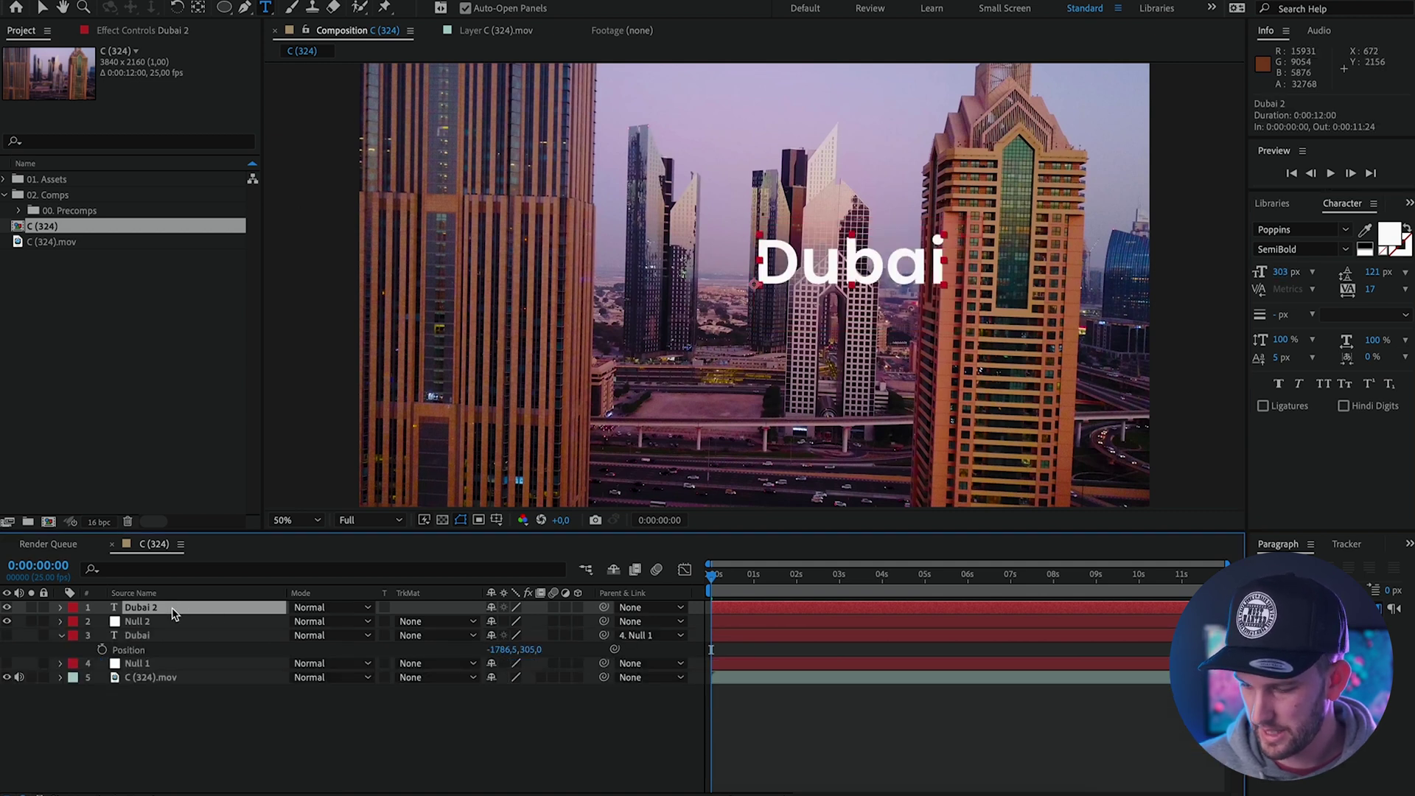
key(p)
drag(493, 621, 667, 620)
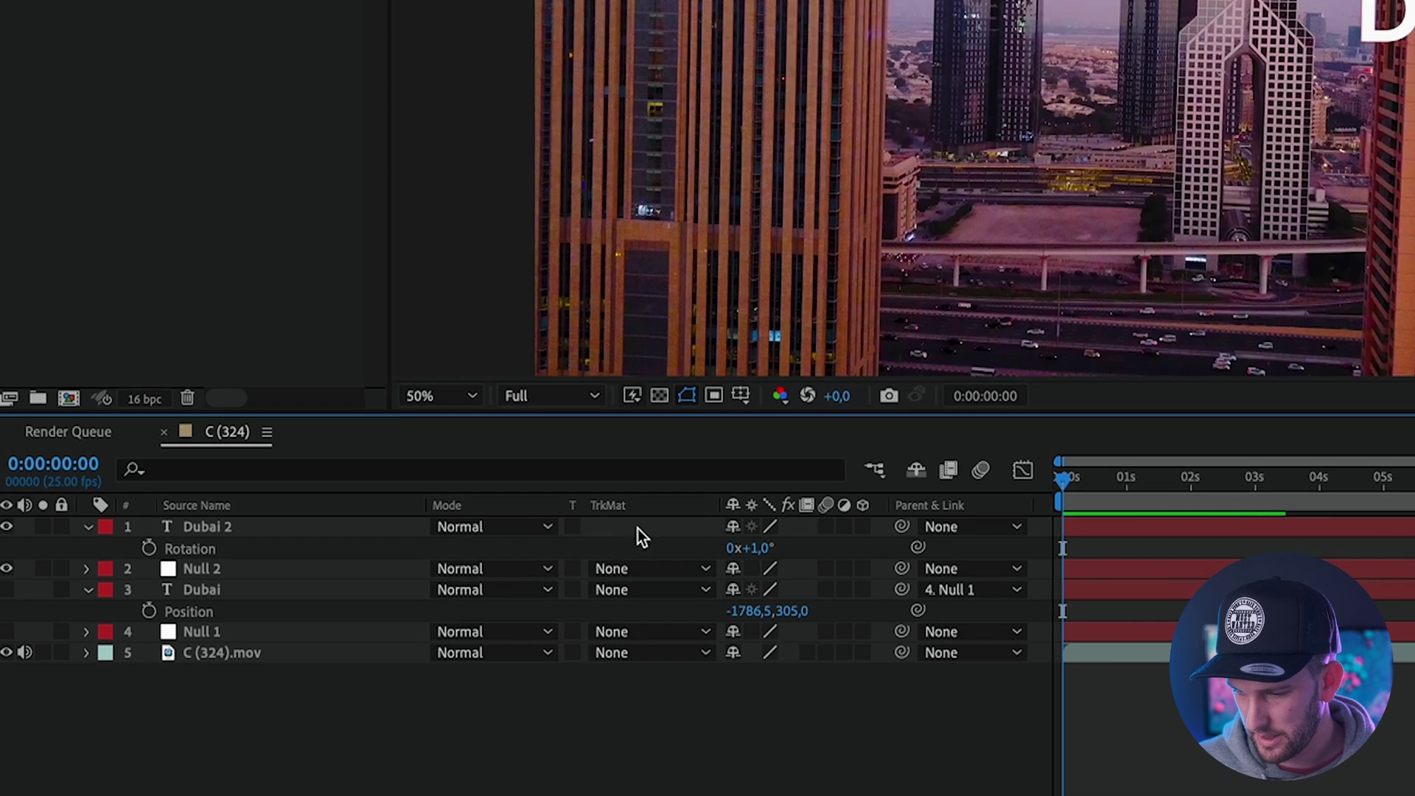
click(638, 528)
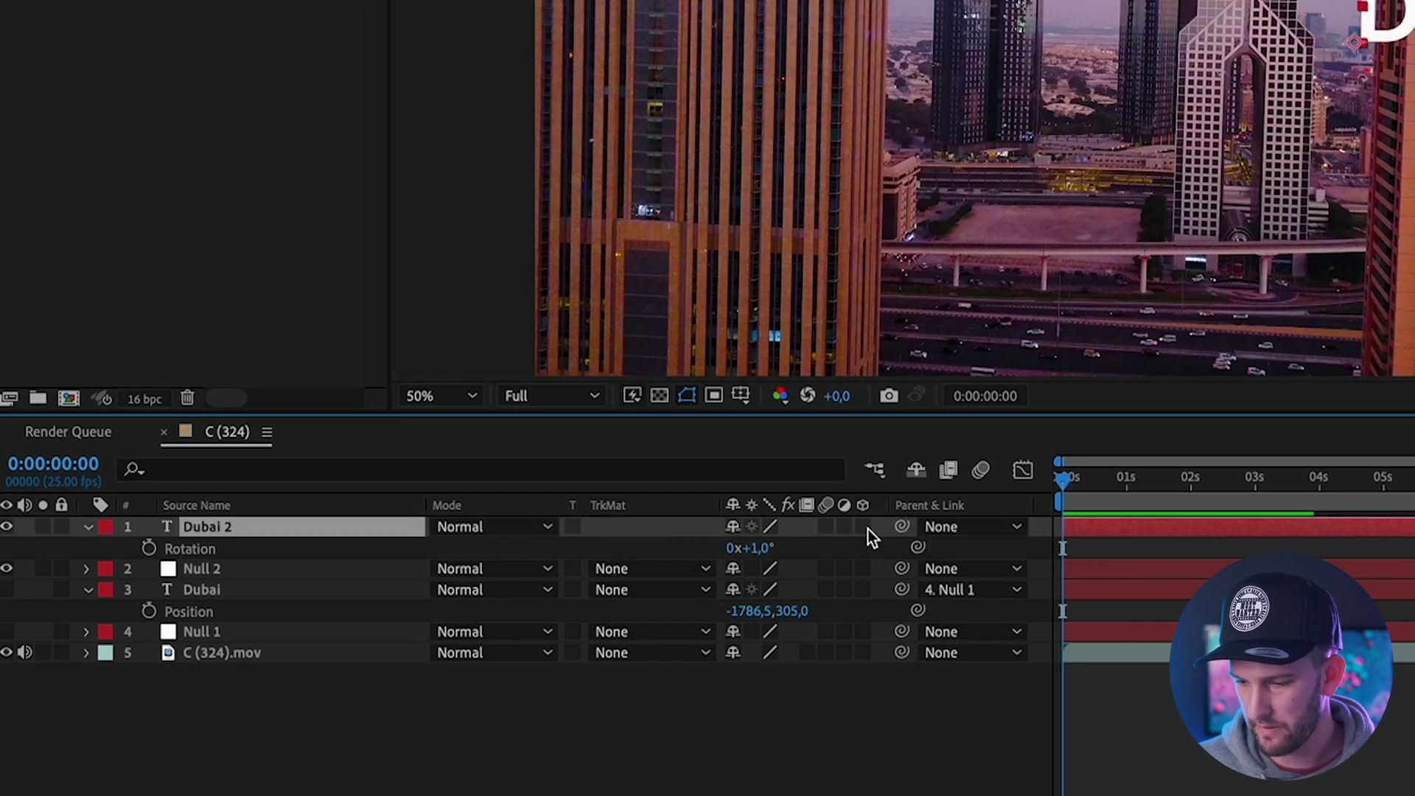
click(868, 530)
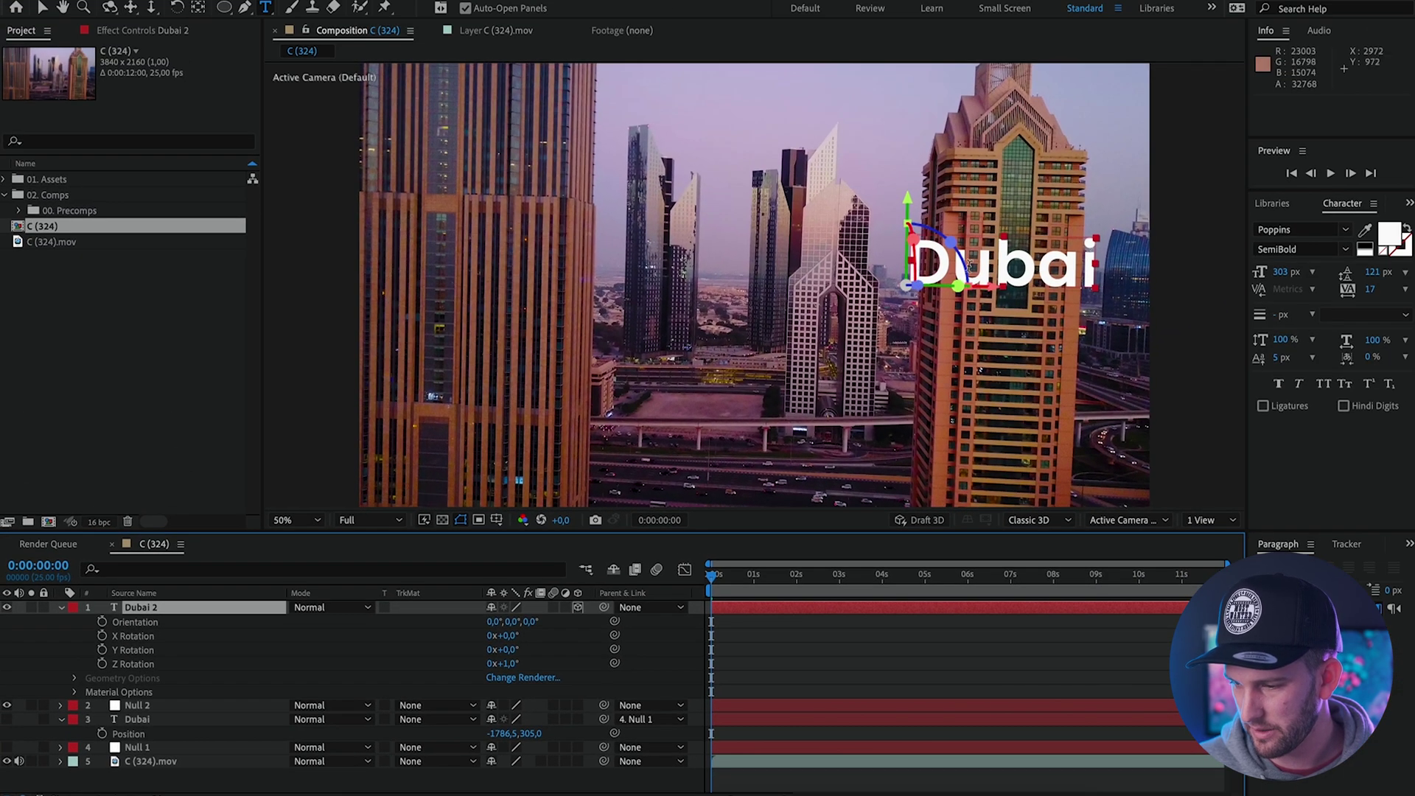
Step: Set the 3D Dubai text's Y rotation to 12° and adjust its orientation to about 0.2°, 352.8°, 0.3°
drag(514, 641, 502, 635)
drag(503, 649, 525, 667)
key(ctrl+z)
click(42, 10)
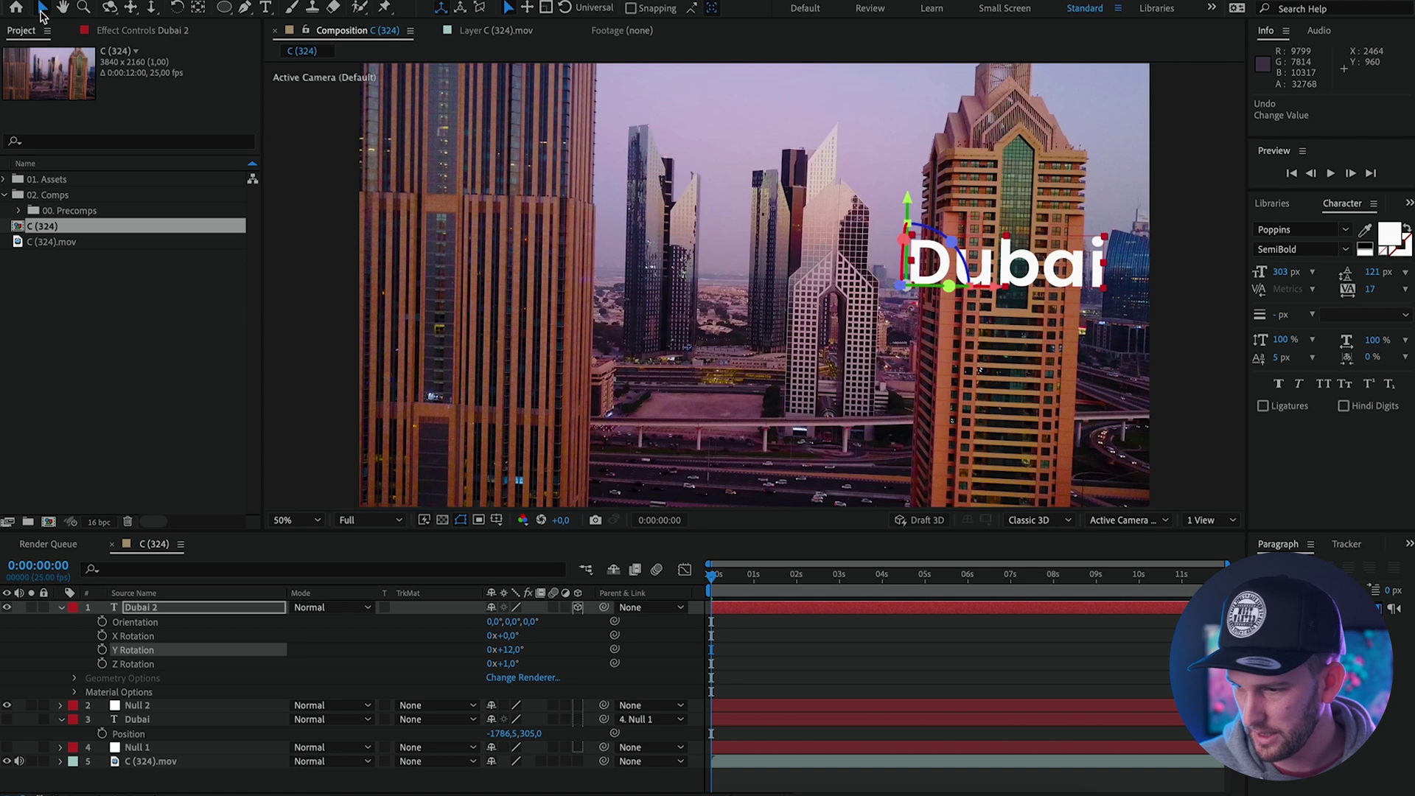
mouse_move(903, 288)
mouse_down()
mouse_move(870, 289)
mouse_move(927, 282)
mouse_move(888, 287)
mouse_up()
drag(955, 242, 957, 286)
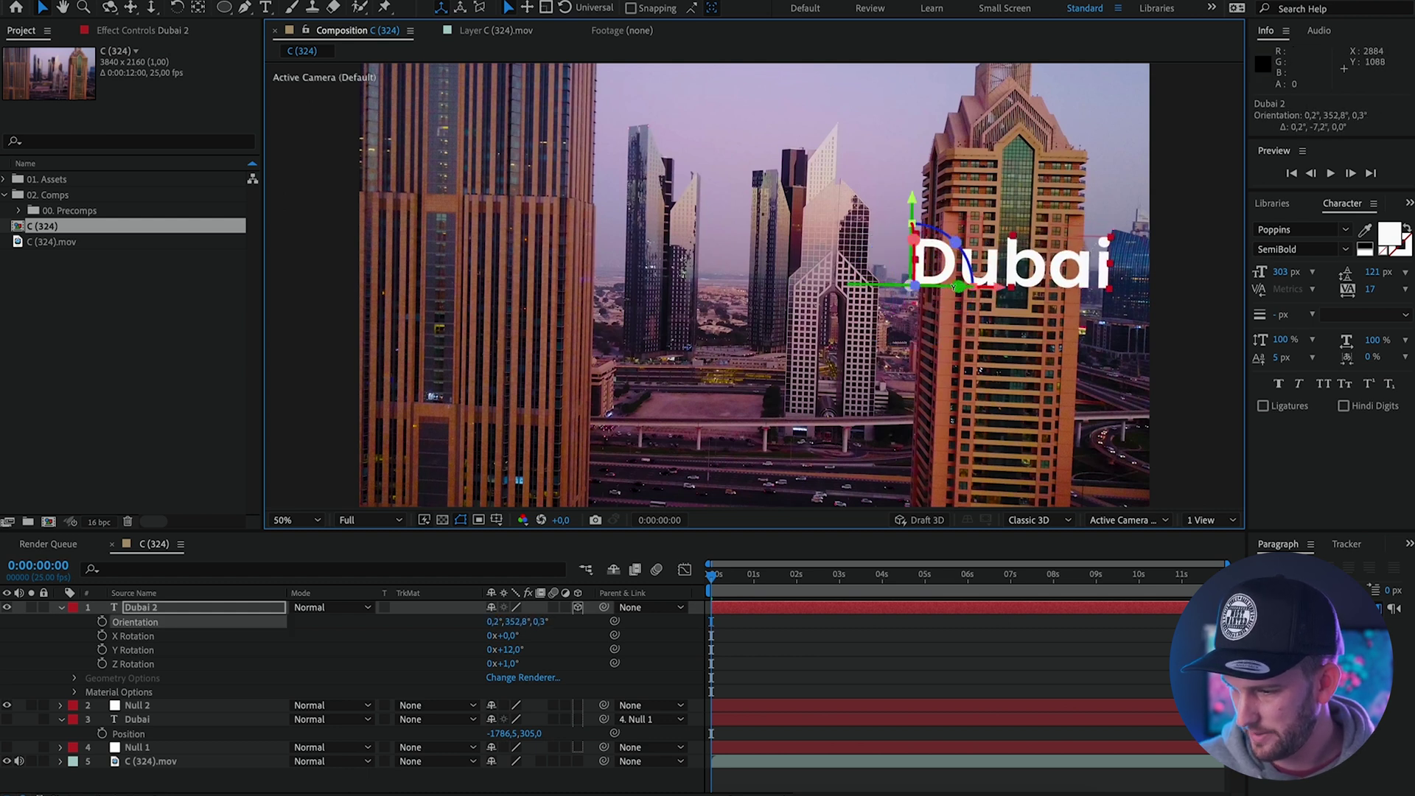
Step: Show the second Dubai text's scale and undo the latest transform changes on it
key(s)
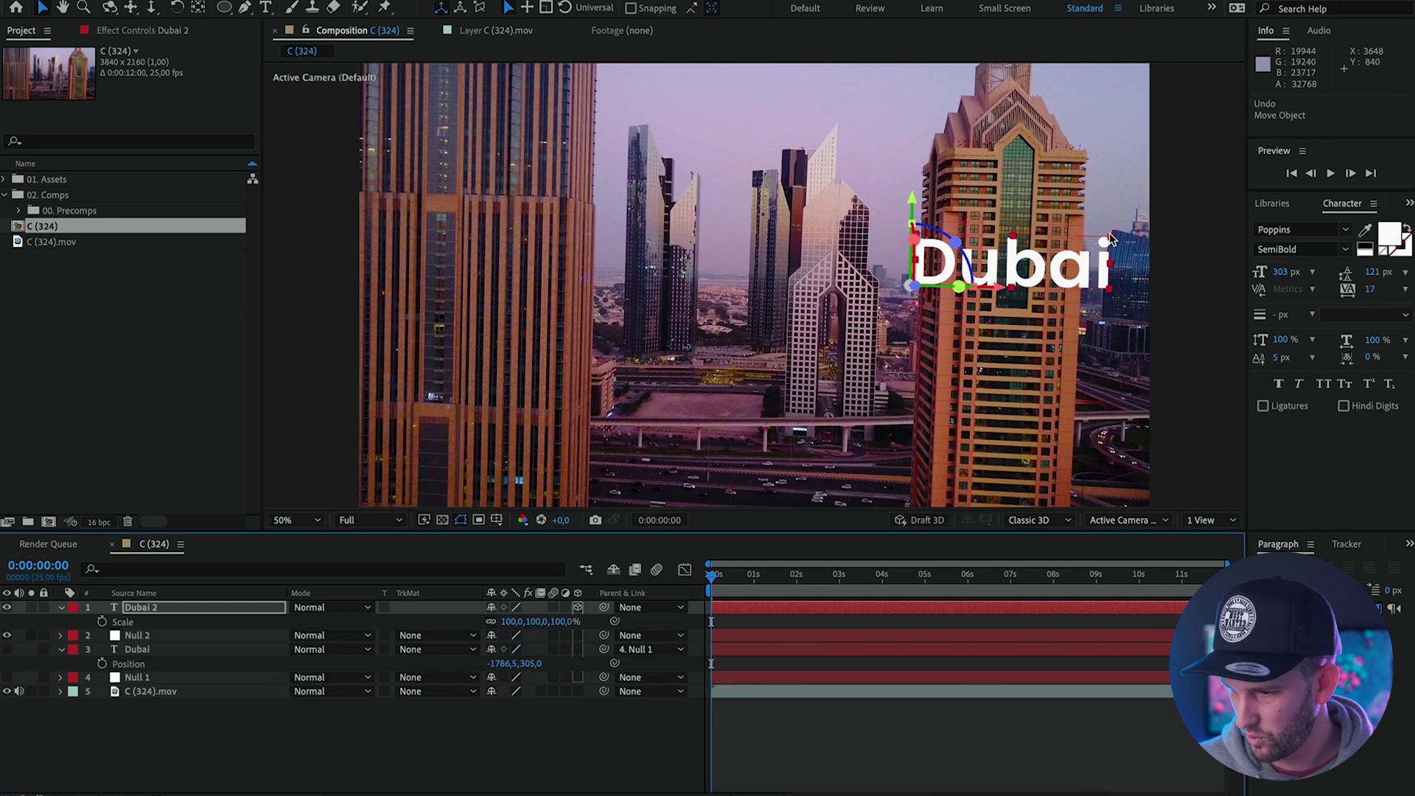
key(ctrl+z)
key(ctrl+z)
key(ctrl+z)
key(ctrl+z)
key(ctrl+z)
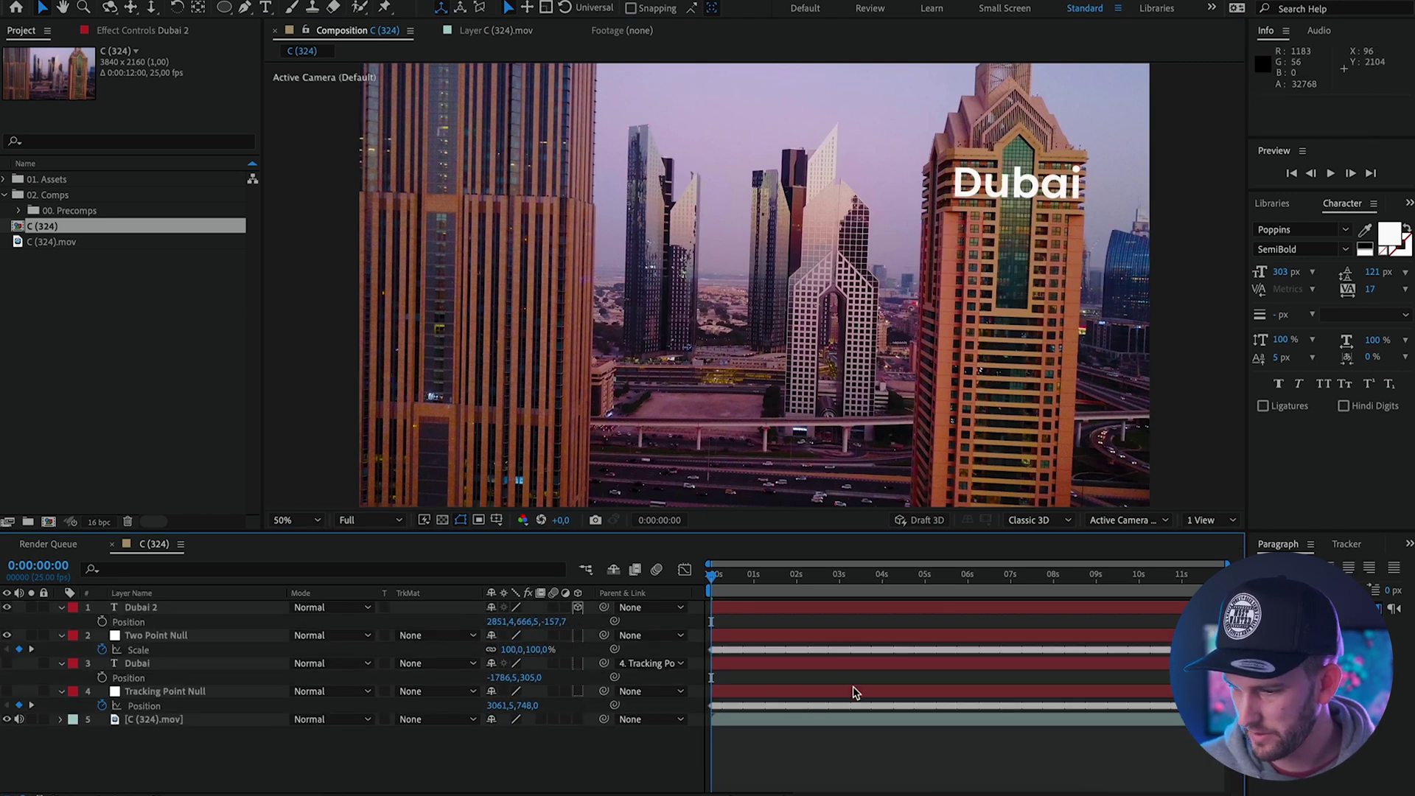
Step: Collapse the other layers' properties and parent the Dubai 2 text layer to Two Point Null
click(61, 691)
click(61, 663)
click(61, 635)
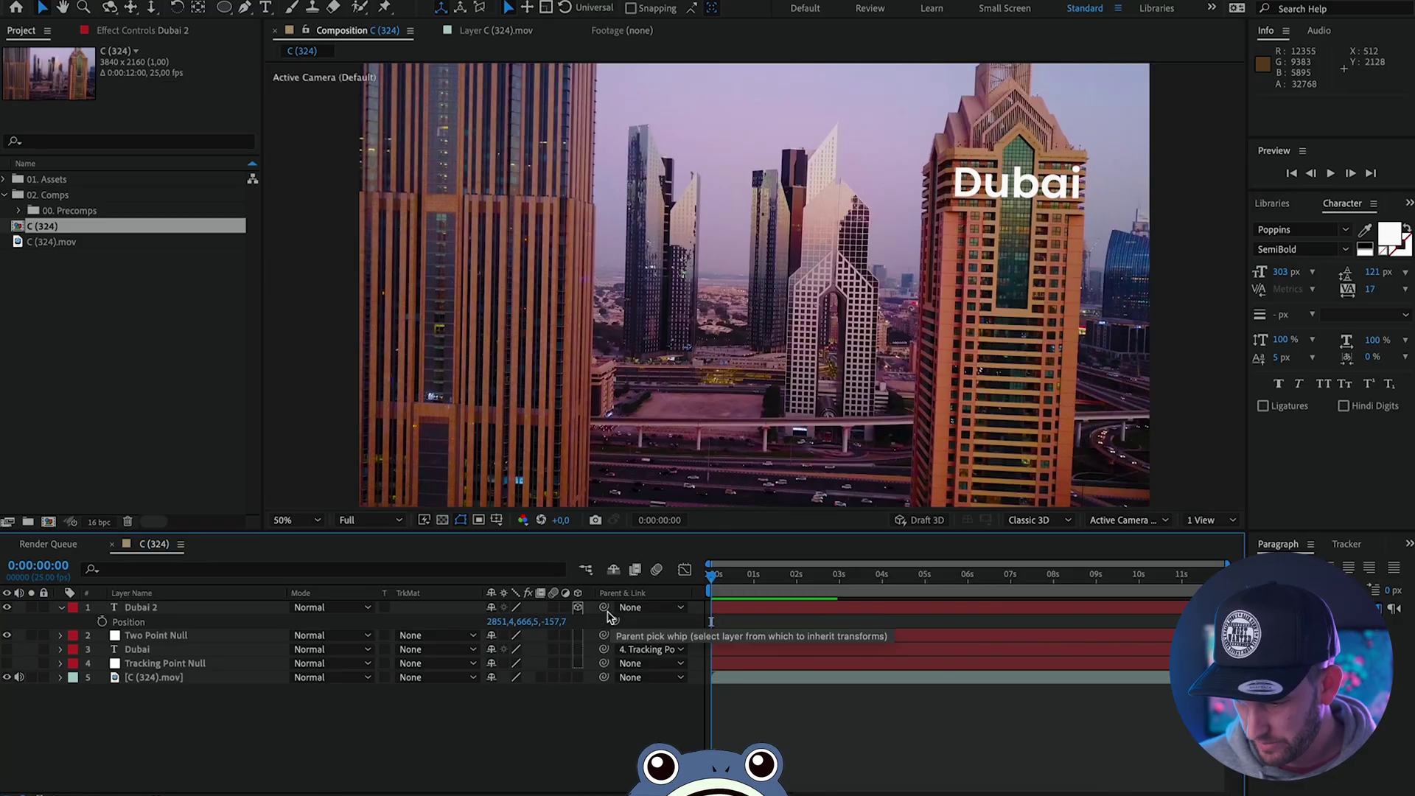
drag(604, 609, 193, 638)
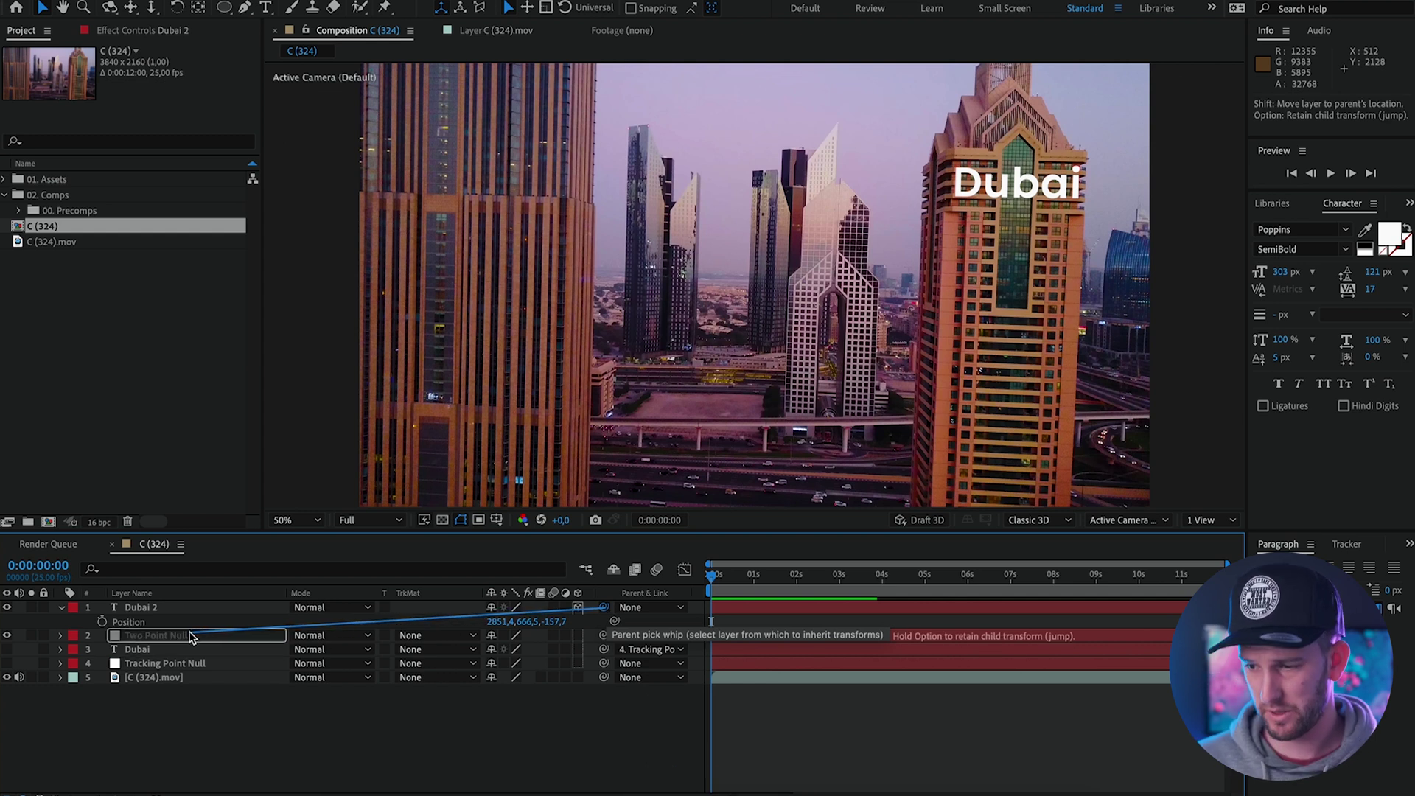
drag(192, 637, 193, 636)
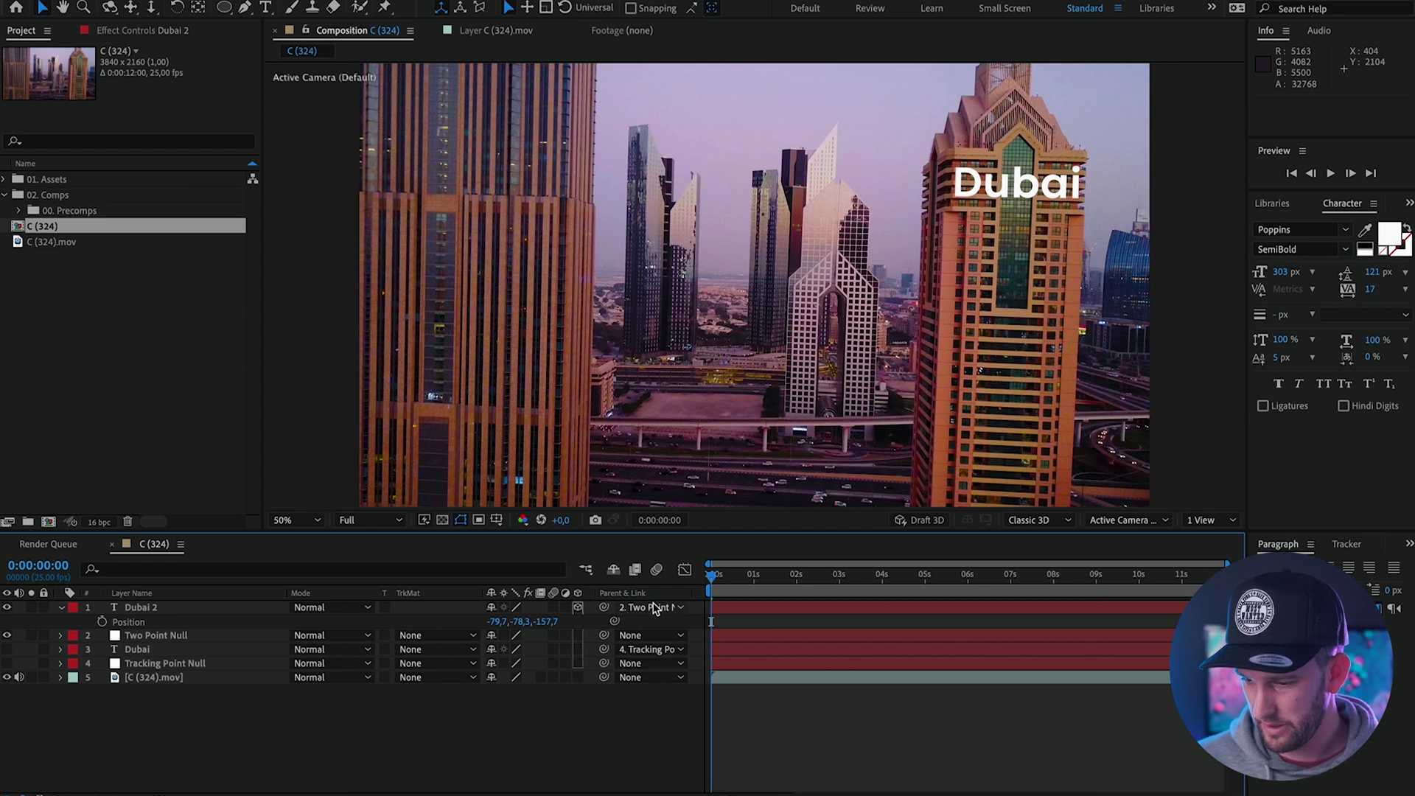
Step: Lower the preview resolution to Third and play the composition to check the text following the tower
click(361, 521)
click(370, 601)
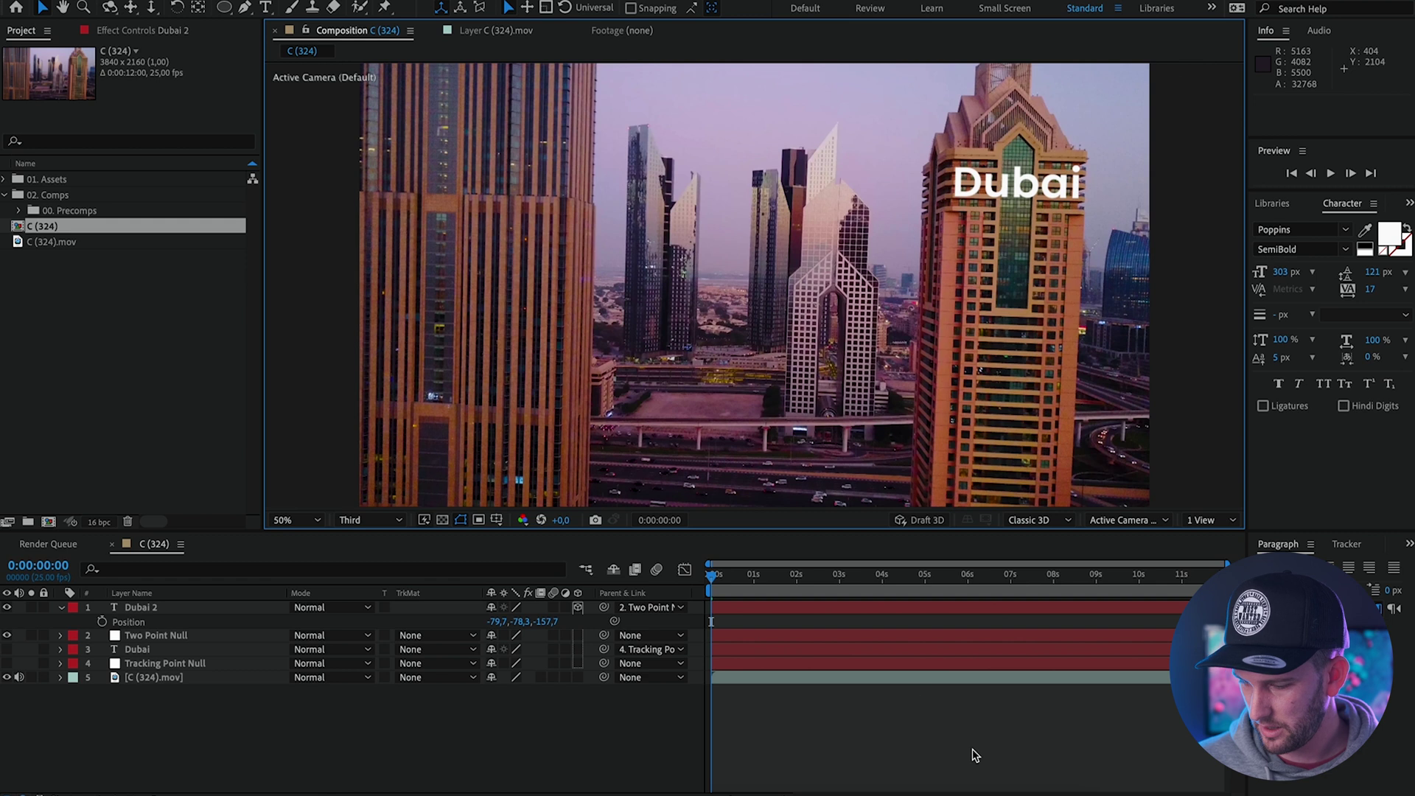
key(space)
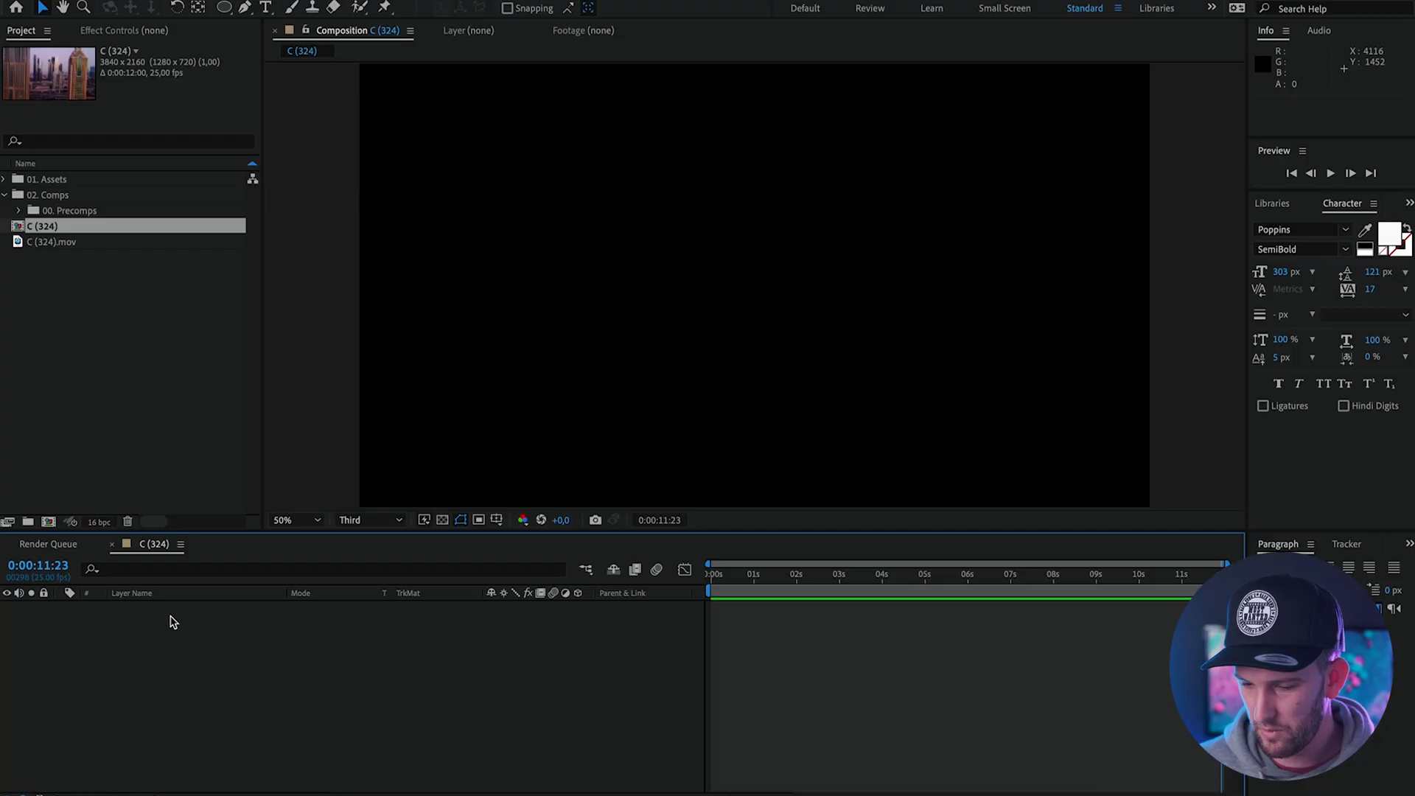
Step: Add Walking-through-a-narrow-alley-1127532.mov from the MOTION TRACKING AE folder to the emptied C (324) composition and play it from the start
click(334, 793)
click(724, 186)
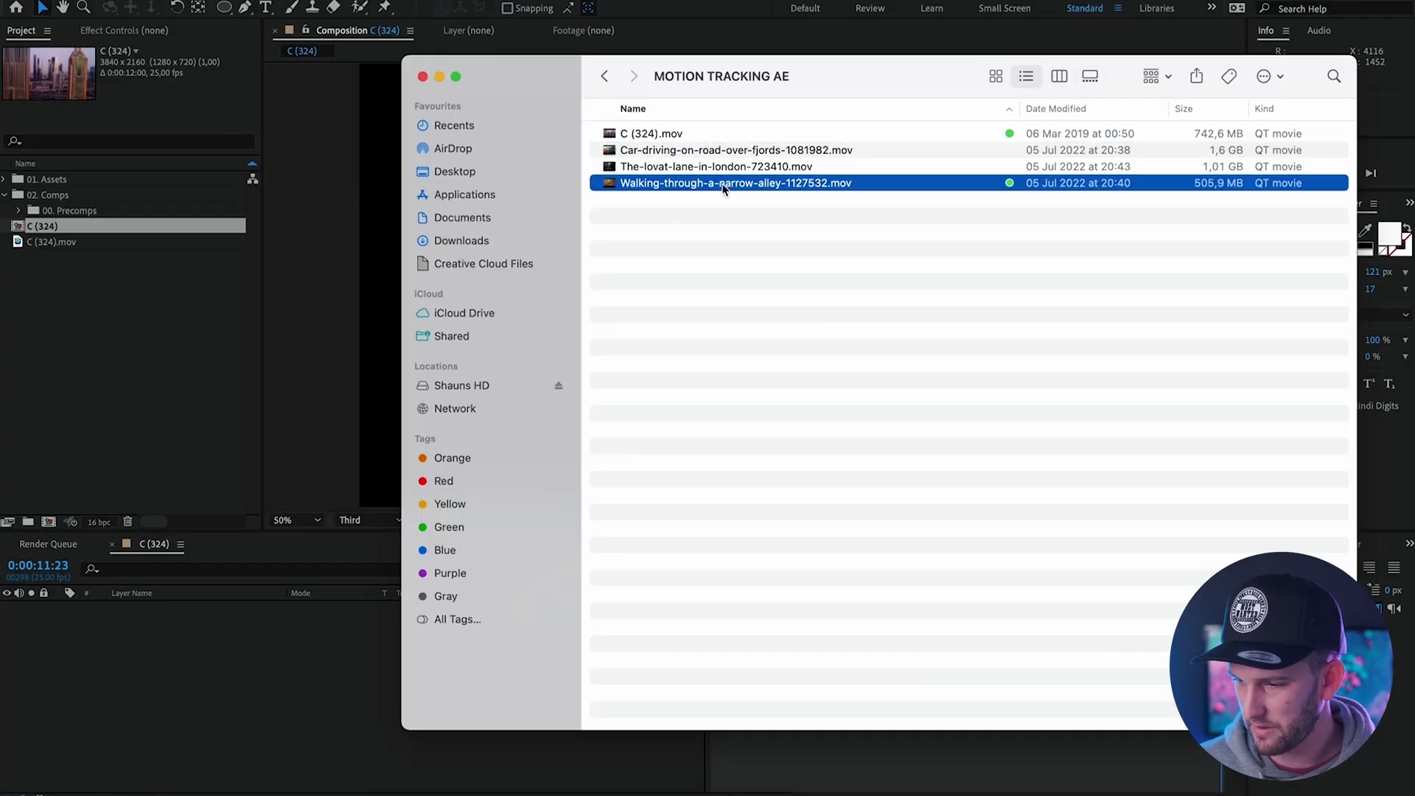
drag(113, 661, 123, 652)
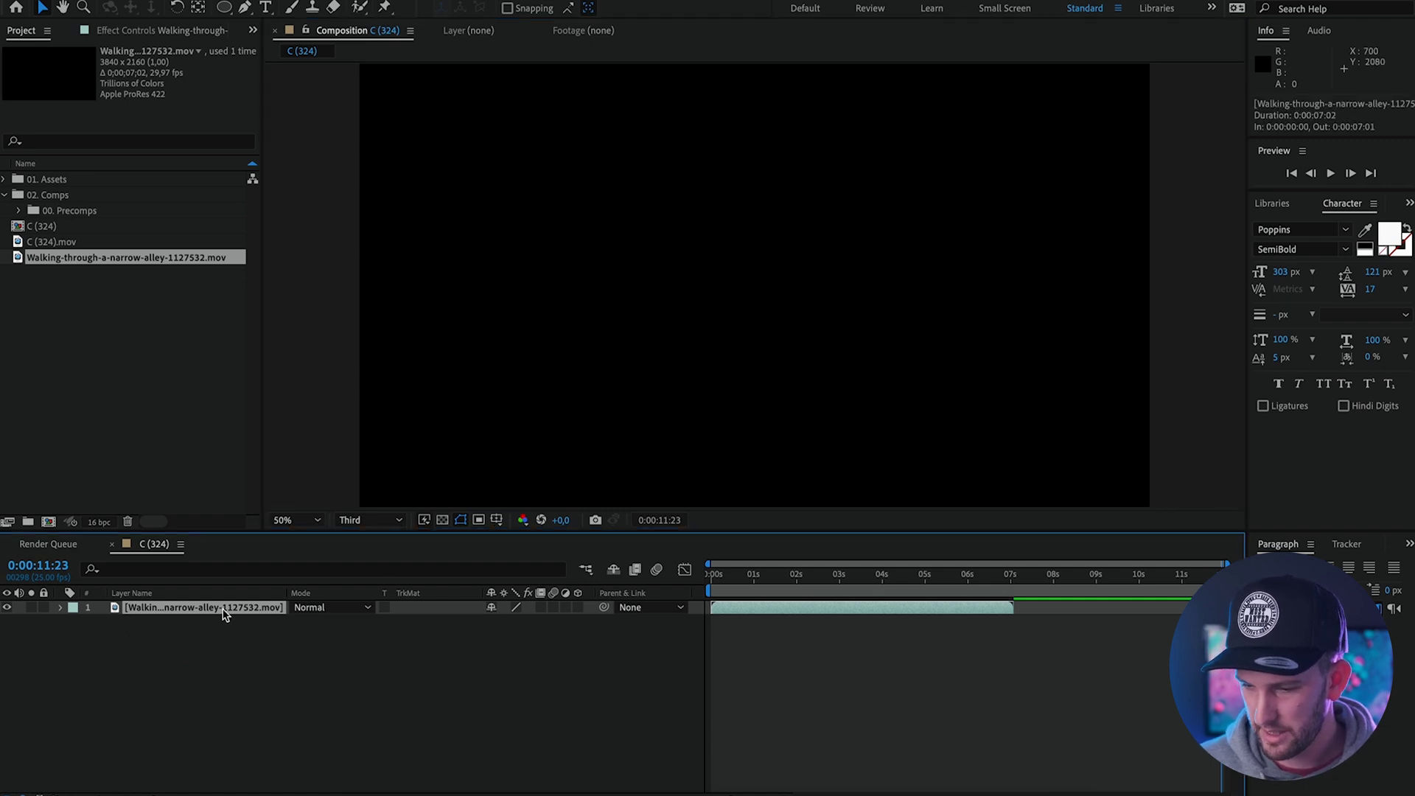
key(Home)
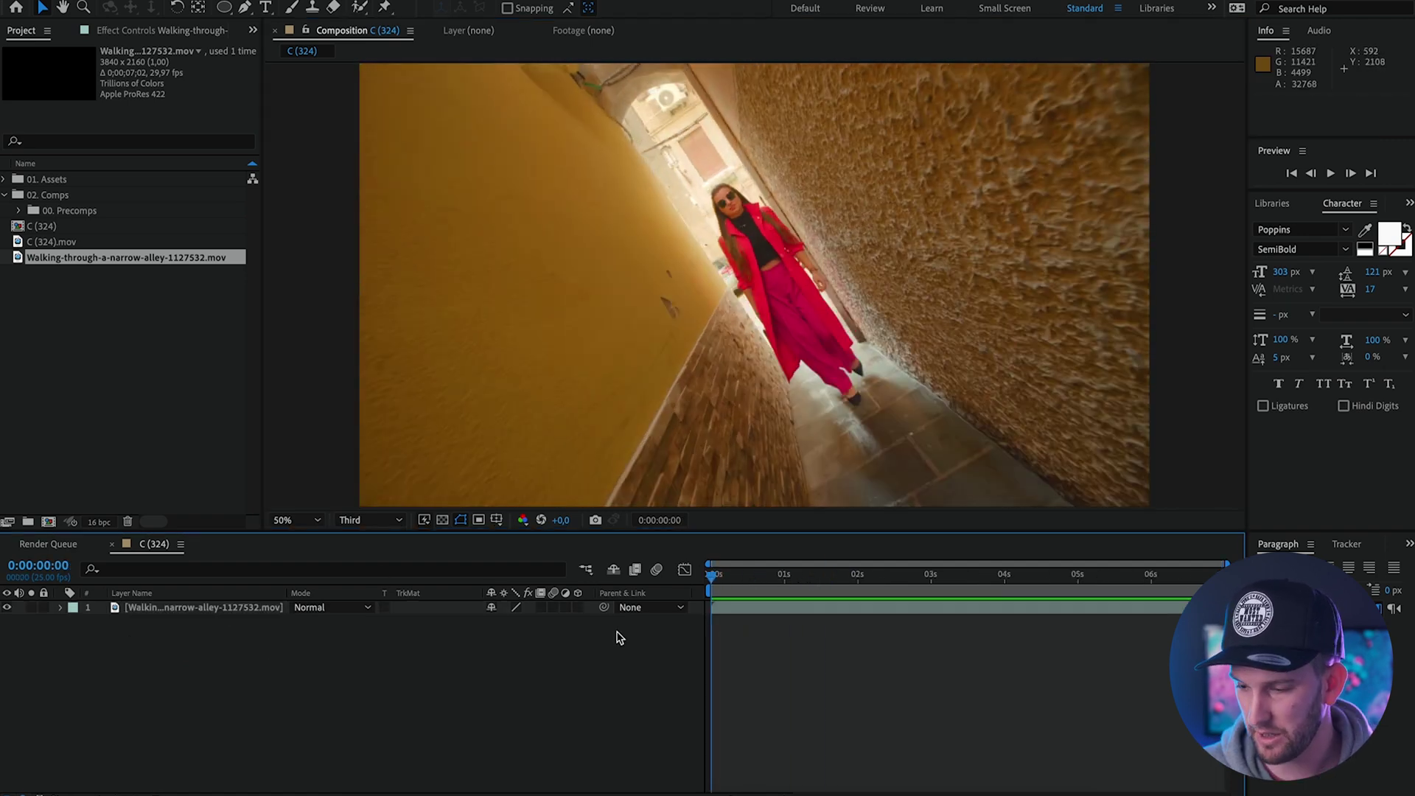
key(space)
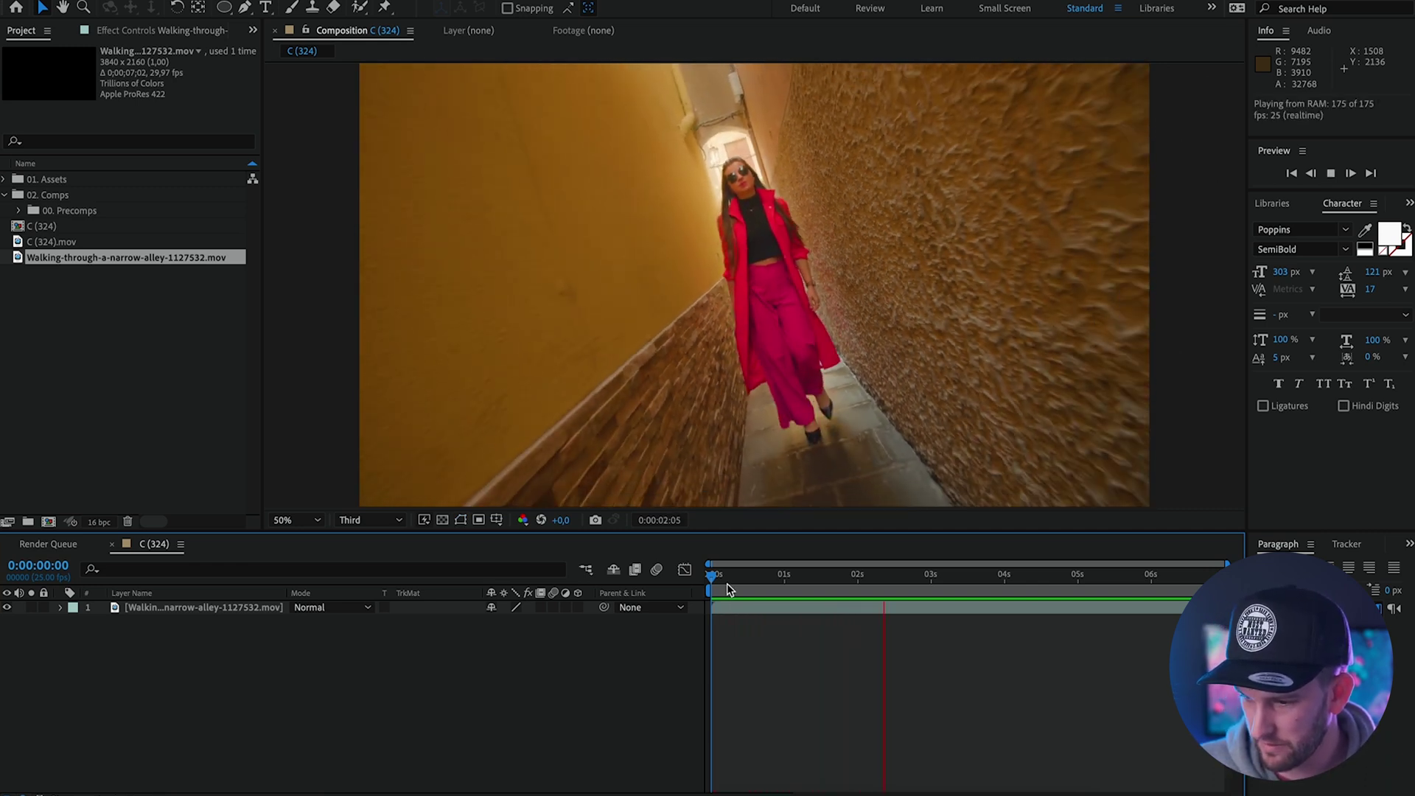
key(space)
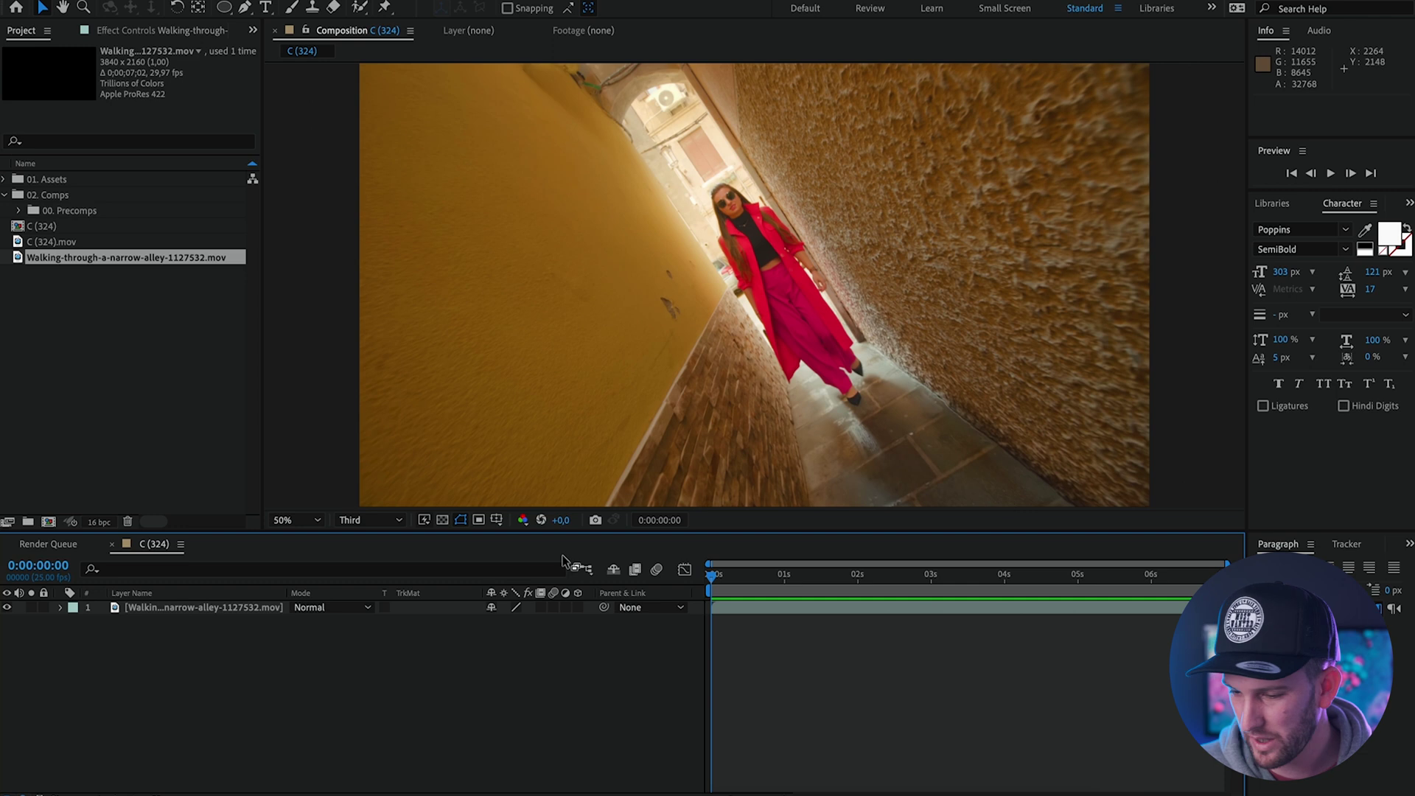
Step: Start a Track Camera analysis on the narrow alley clip
click(188, 608)
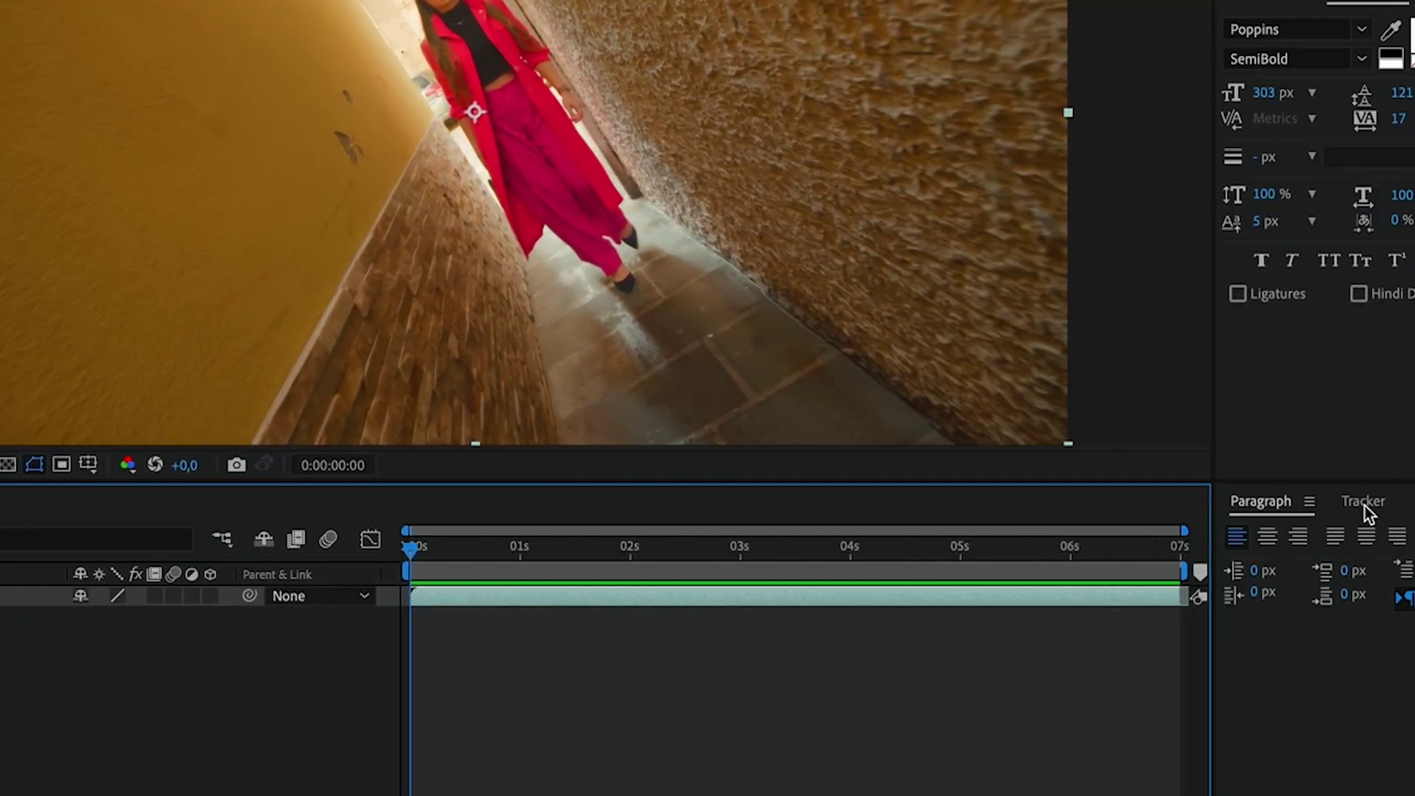
click(1365, 504)
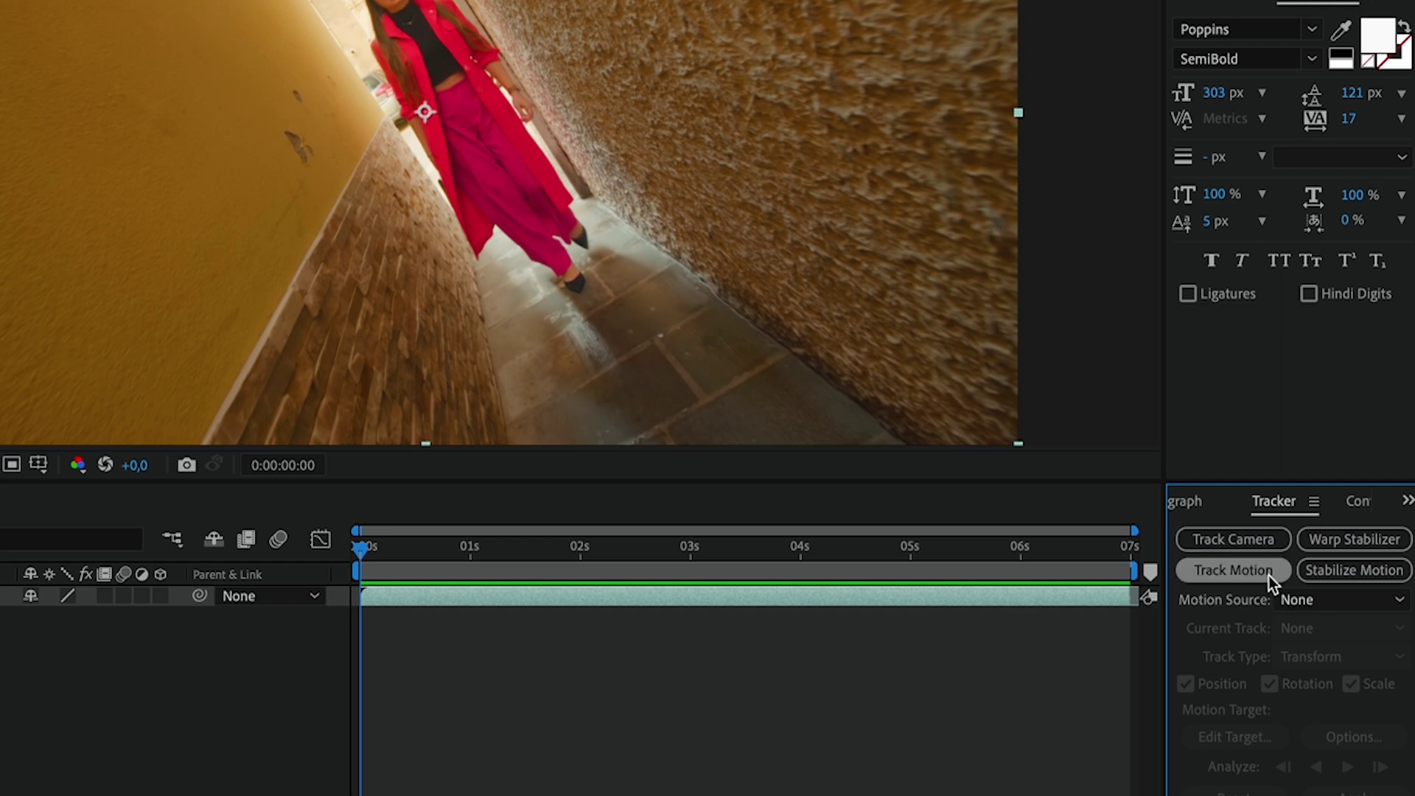
click(1230, 538)
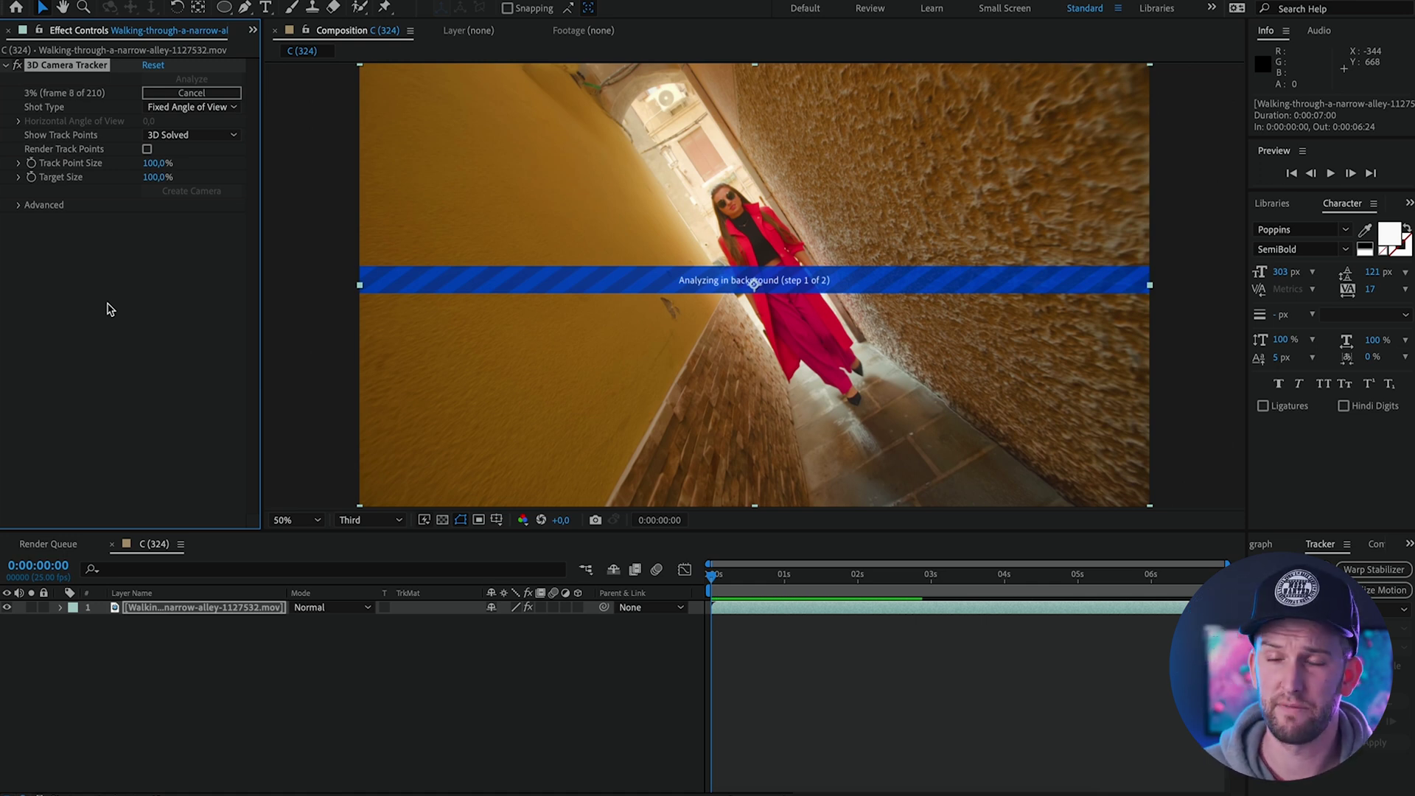
Step: Enable Detailed Analysis in the 3D Camera Tracker's advanced options and enlarge Track Point Size to 173%
click(20, 207)
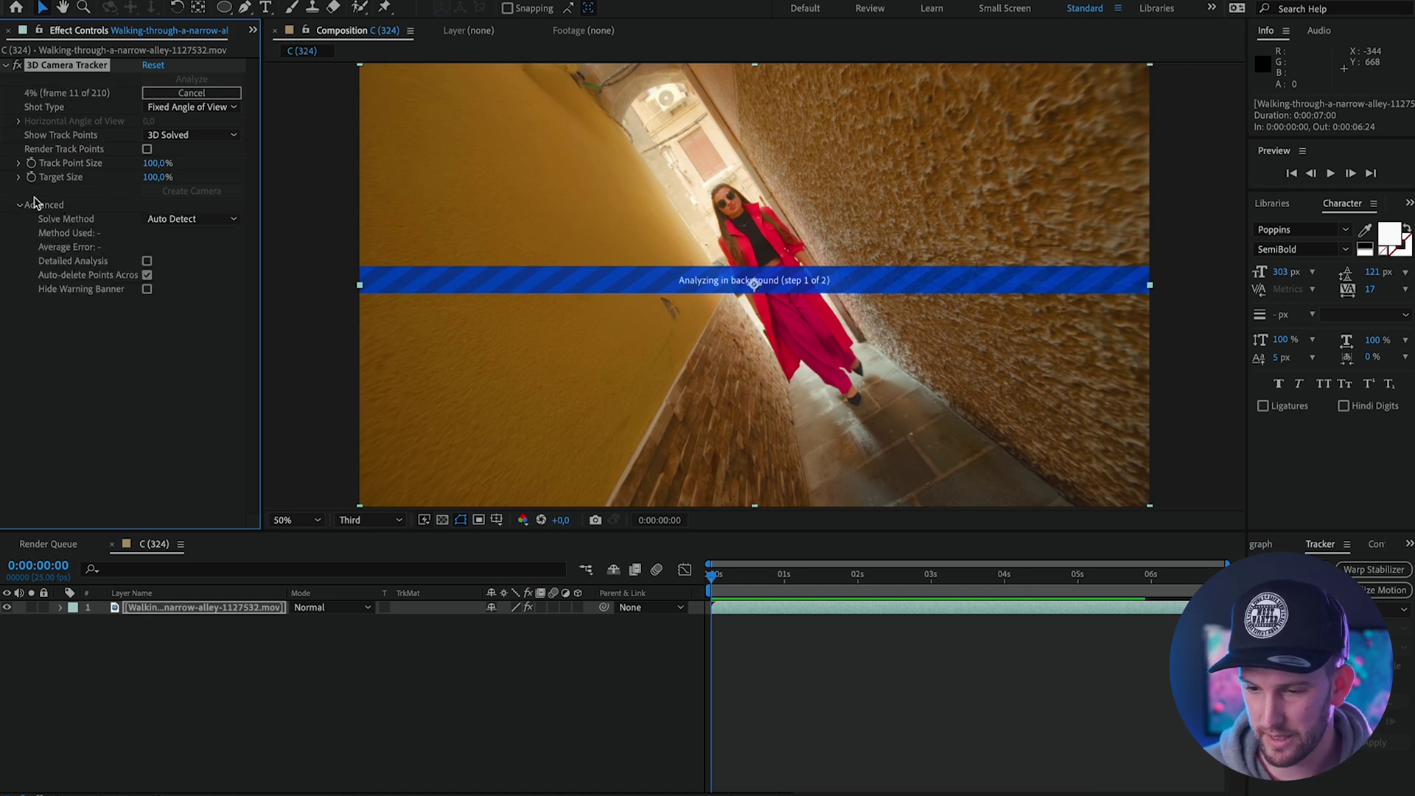
click(147, 262)
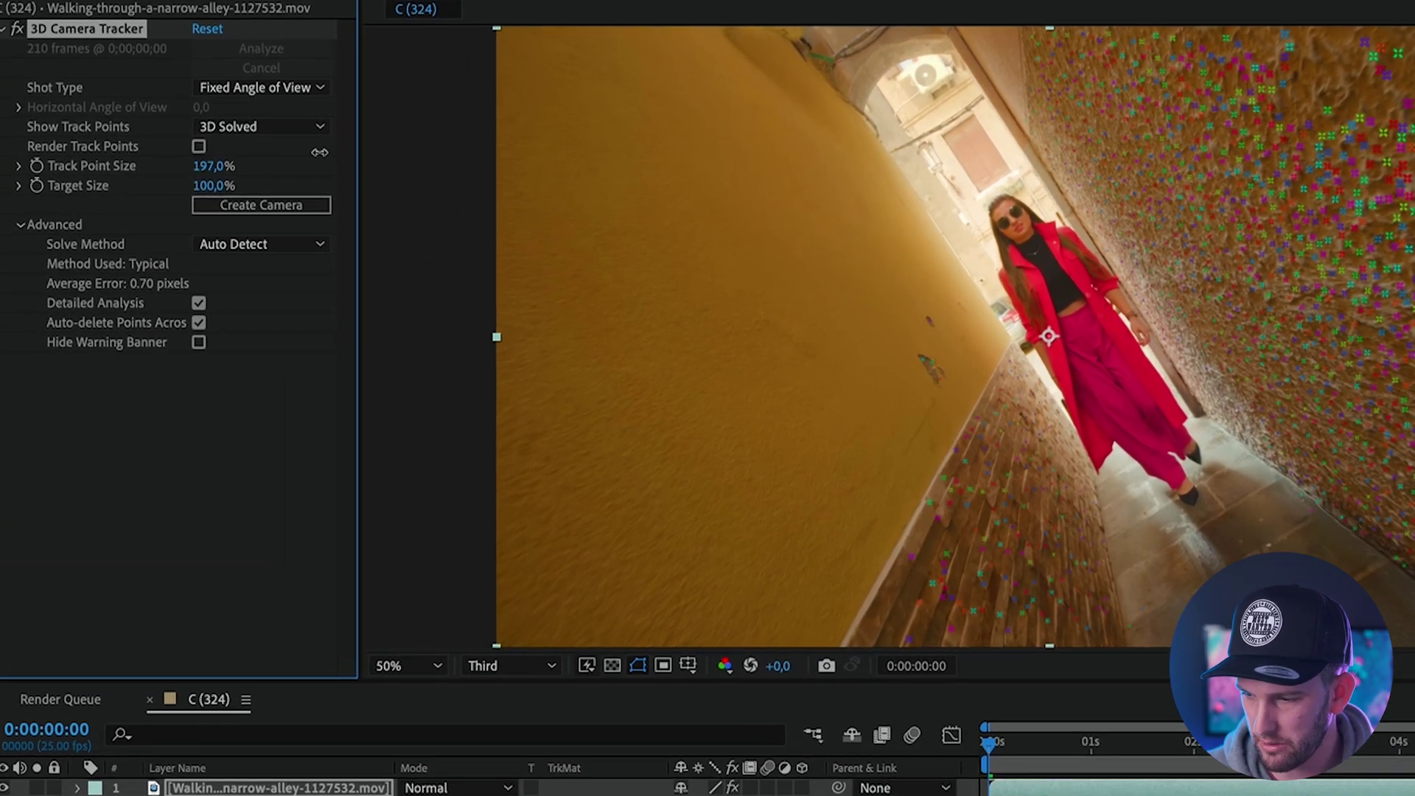
drag(221, 179, 360, 169)
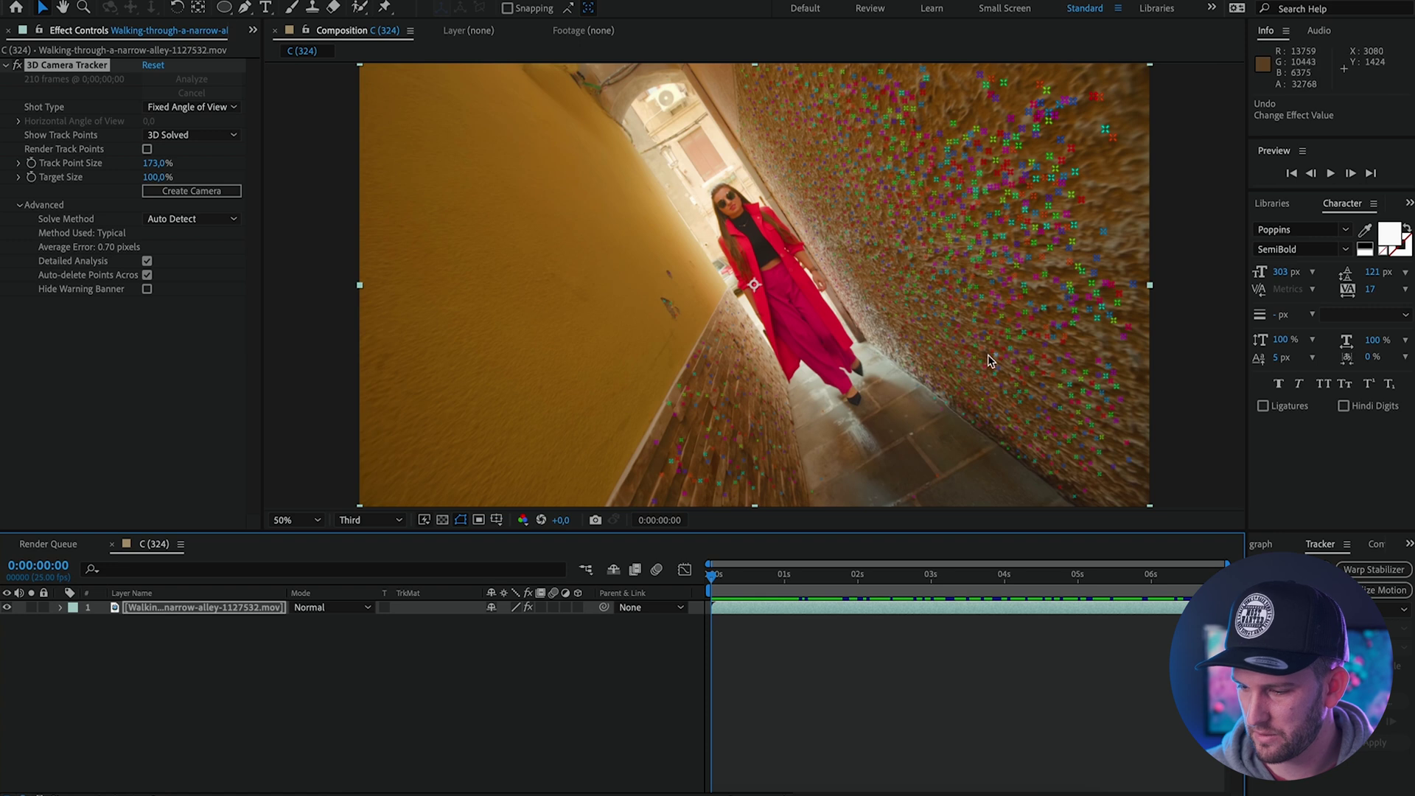
Step: Set Target Size to 23% and create a solid and camera from the left brick wall's track points at 0:00:01:11
drag(714, 584, 820, 577)
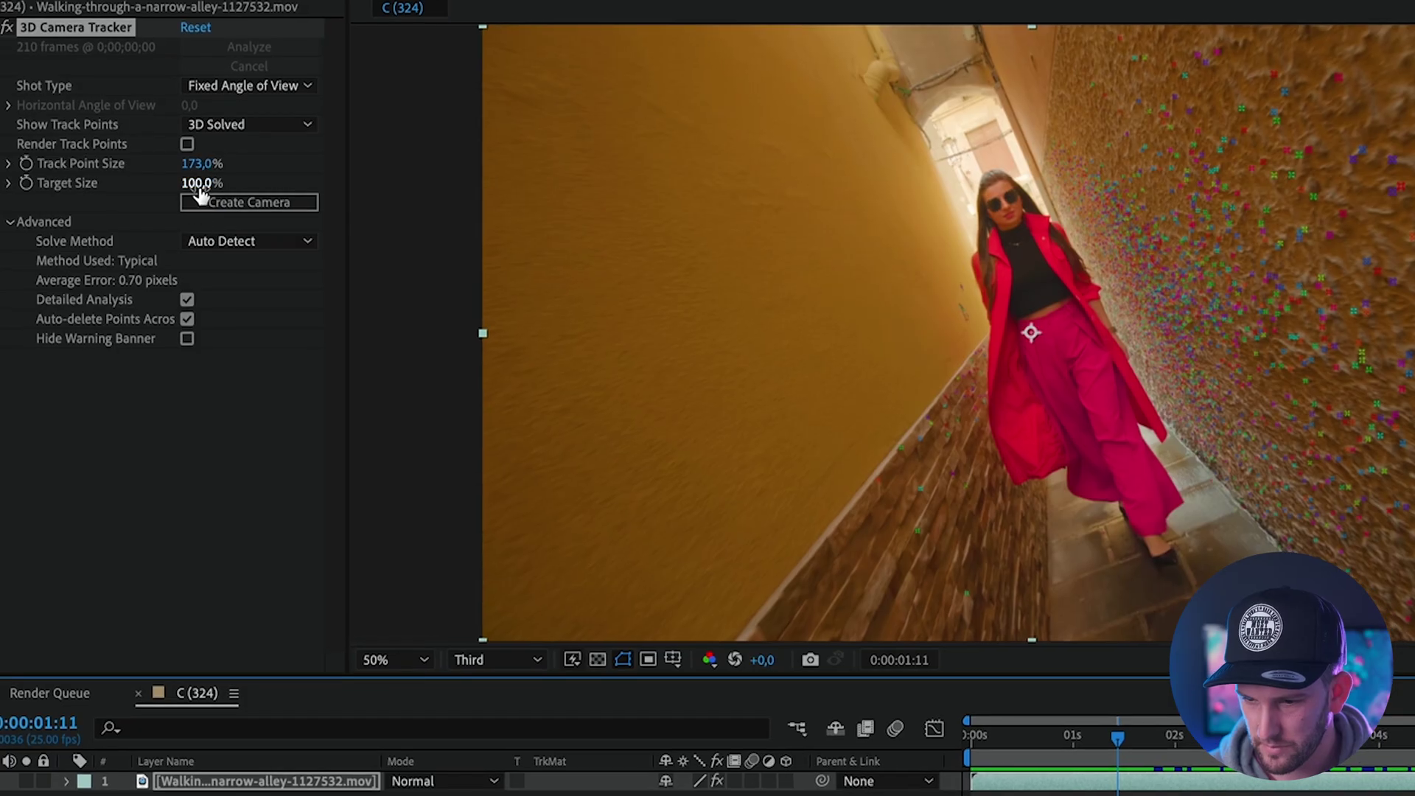
drag(198, 183, 70, 185)
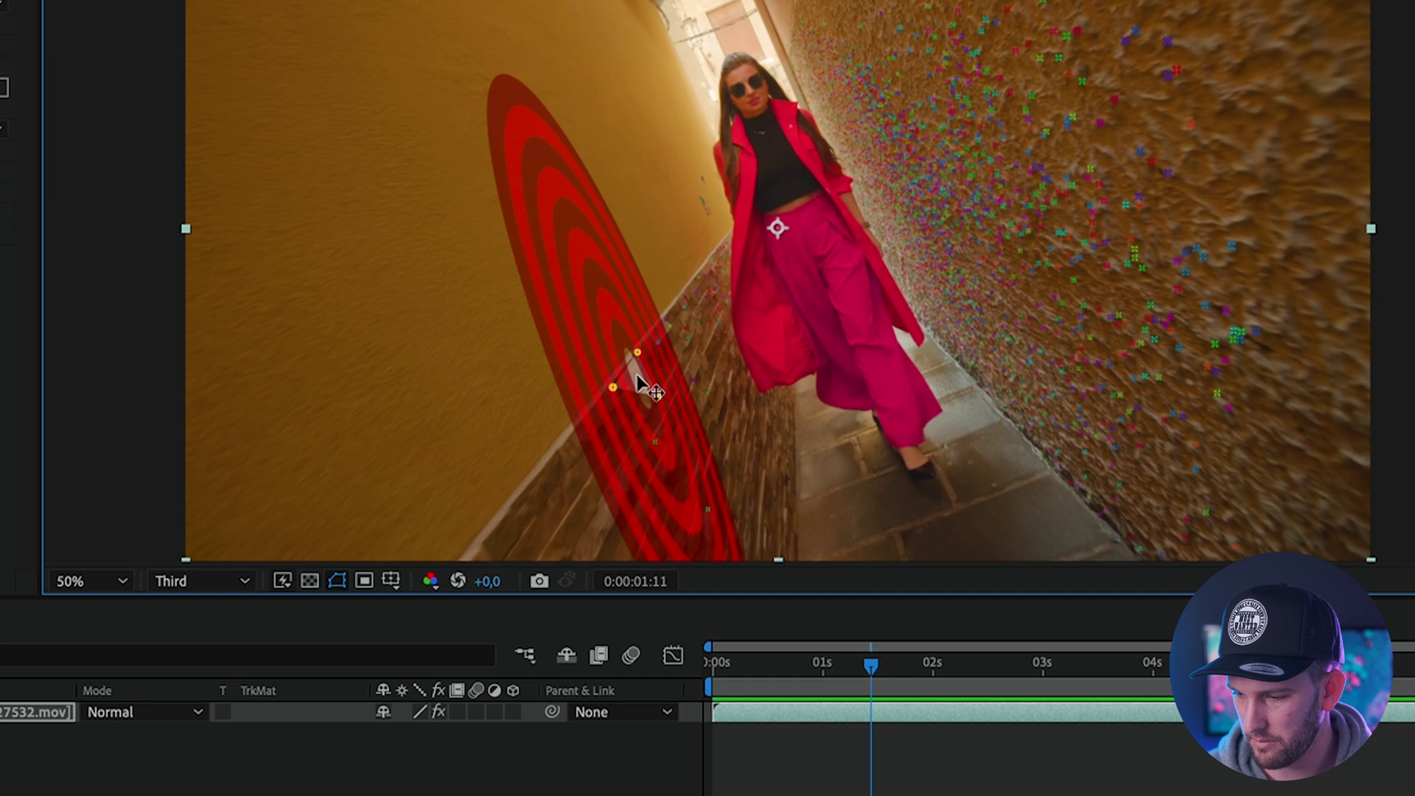
right_click(637, 373)
right_click(637, 373)
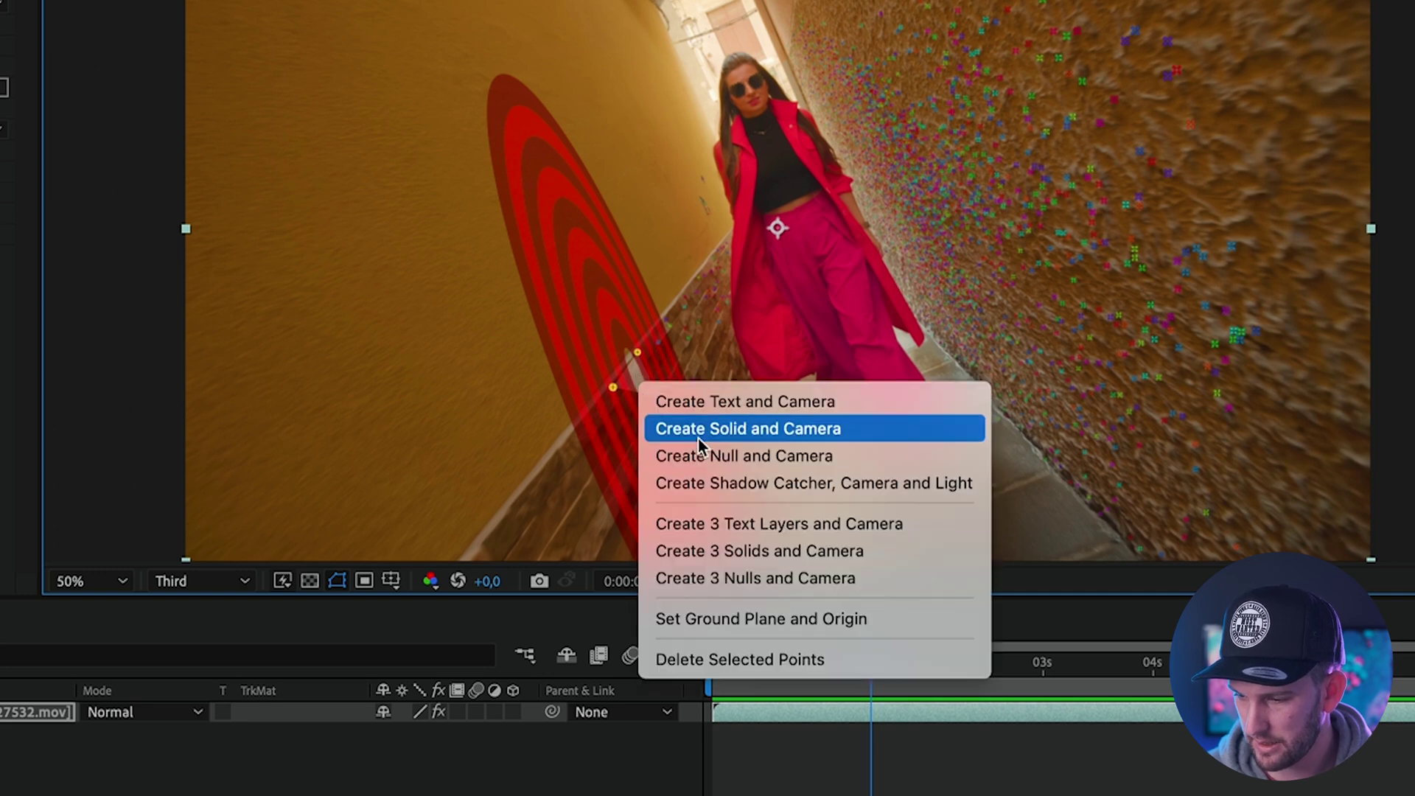
click(700, 435)
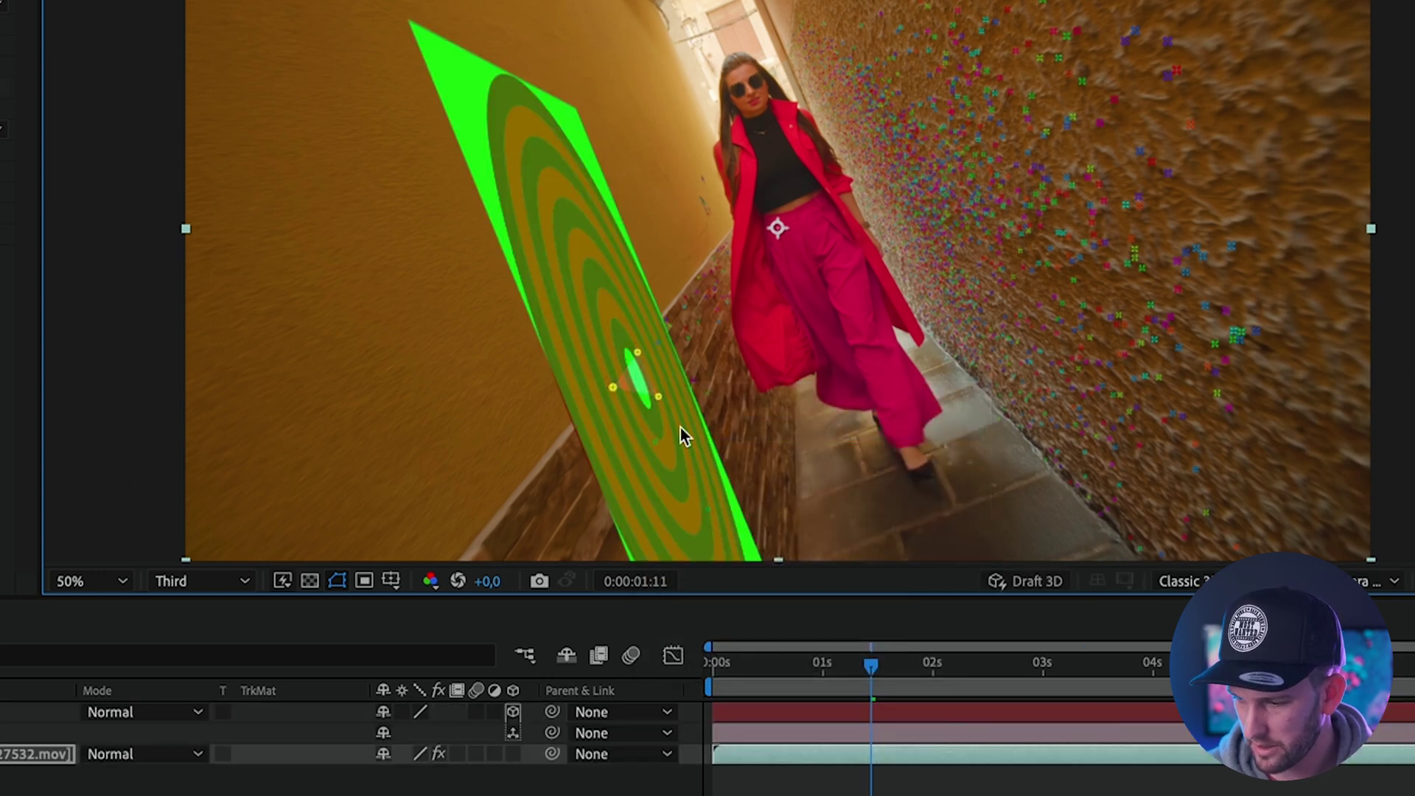
Step: Create two more track solids from points on the left wall, one at 0:00:02:06 and one at 0:00:03:01
drag(871, 666, 959, 667)
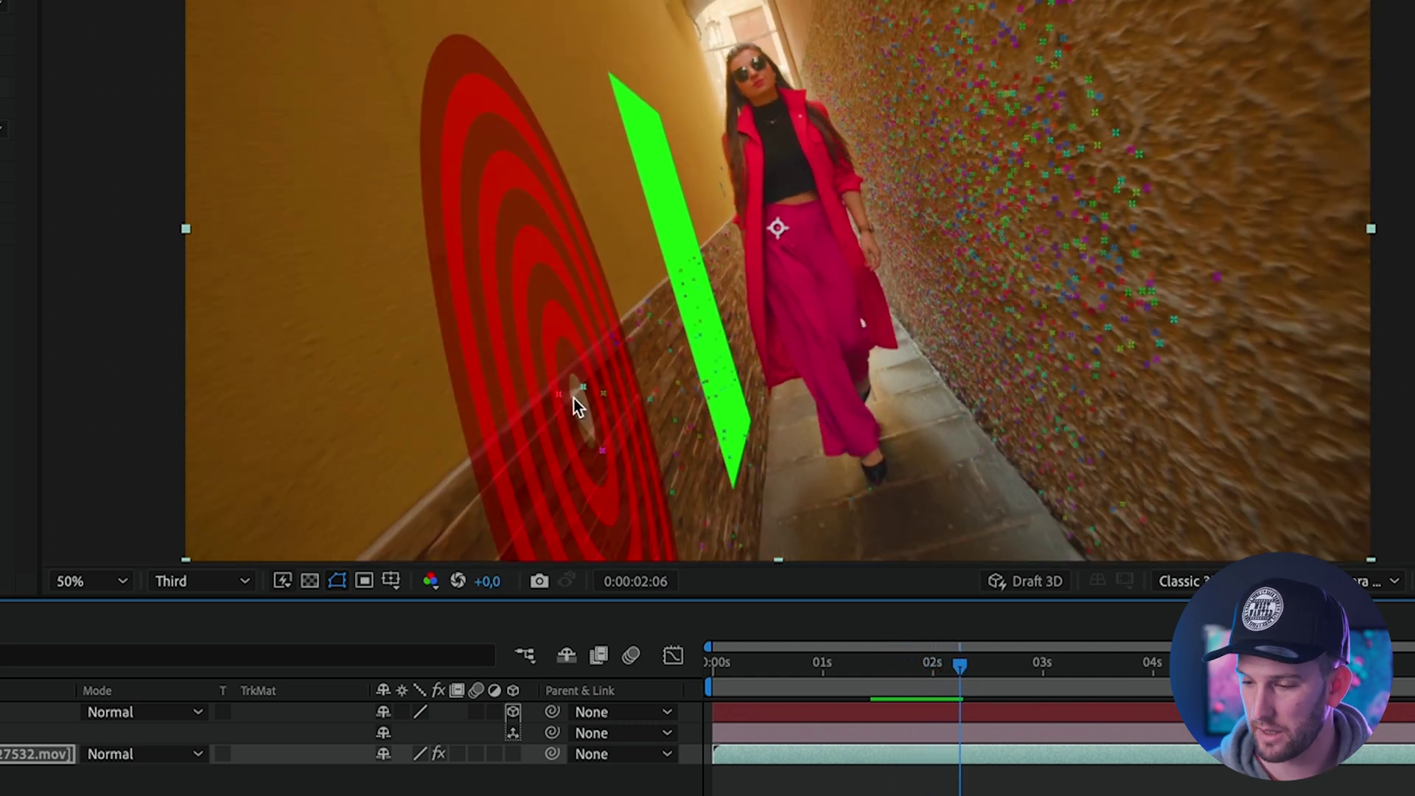
click(576, 406)
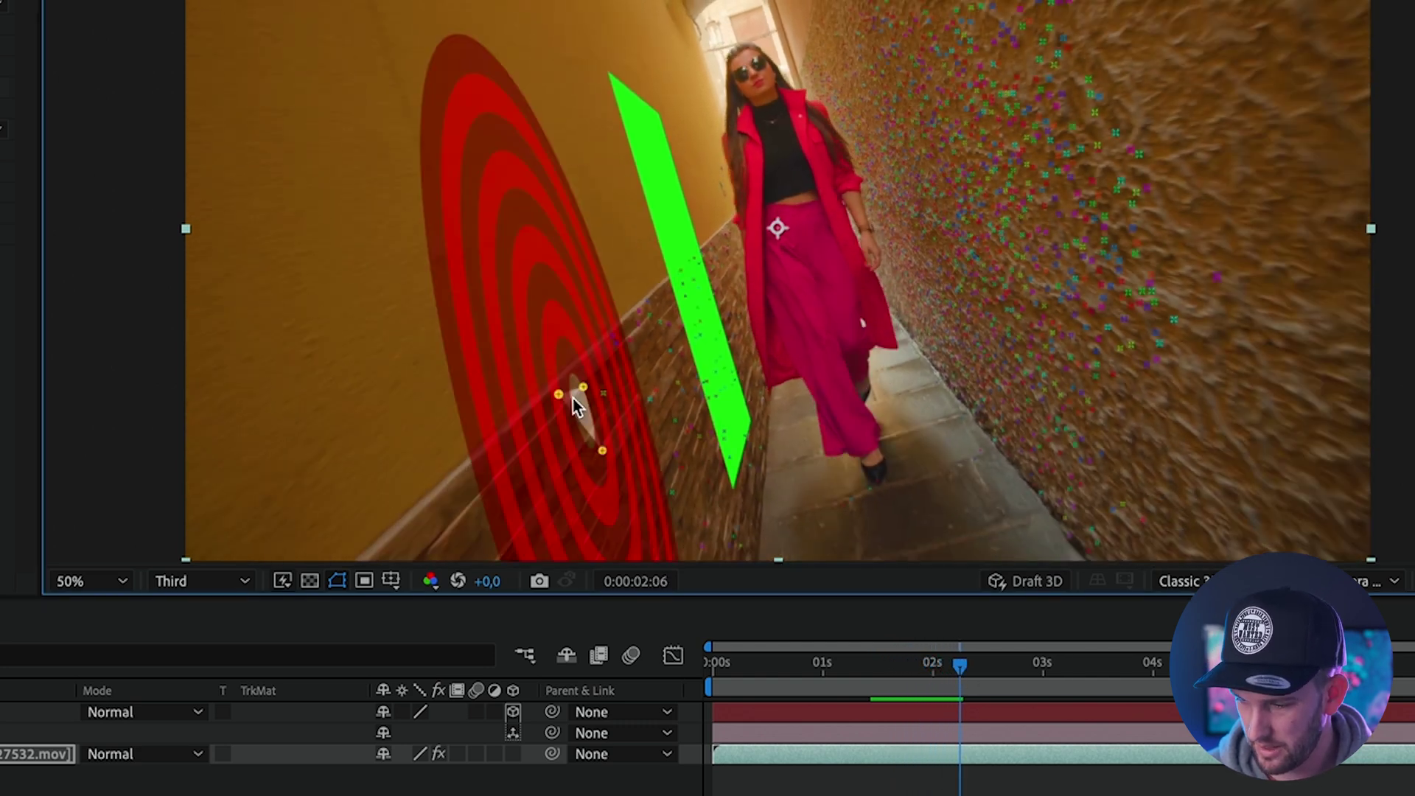
right_click(572, 398)
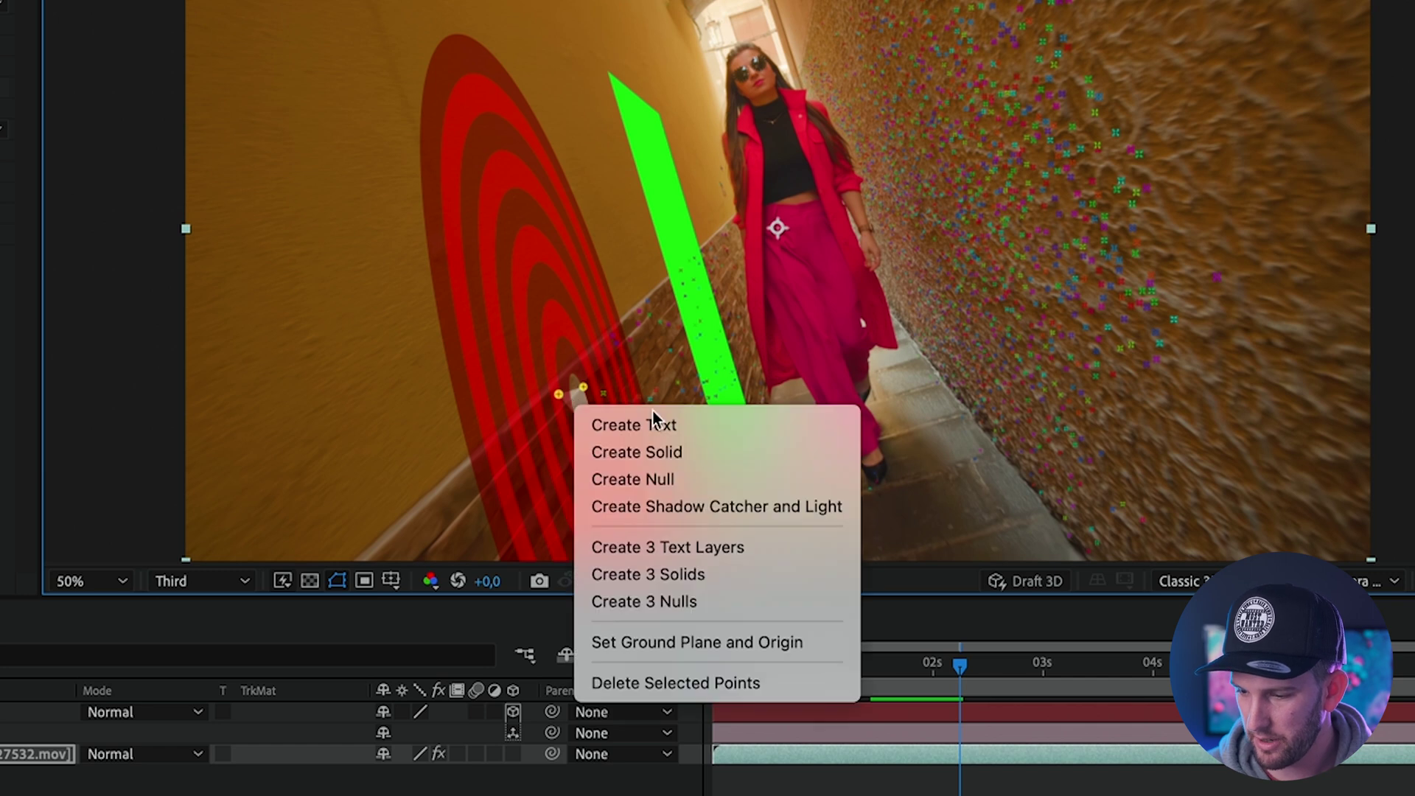
click(626, 451)
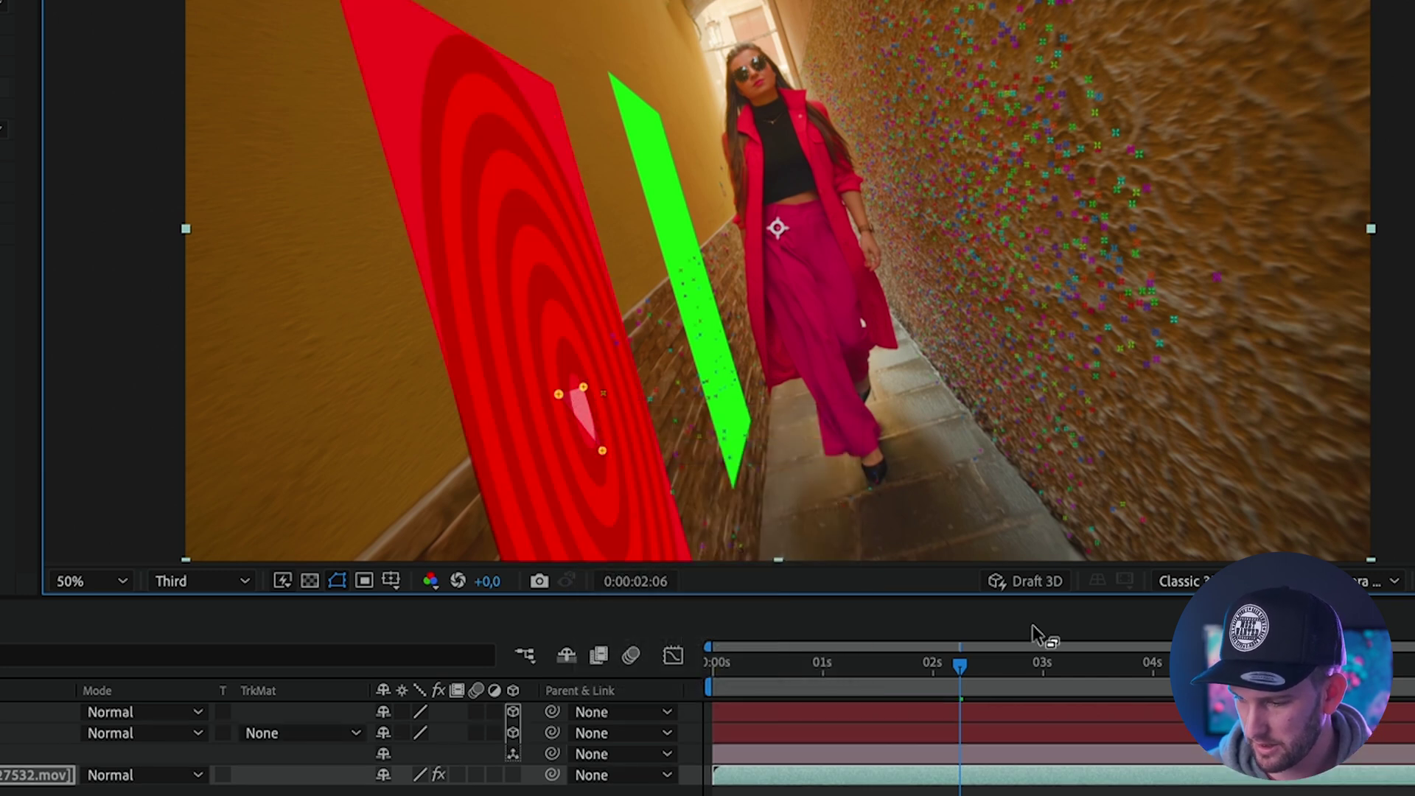
drag(978, 674, 1047, 667)
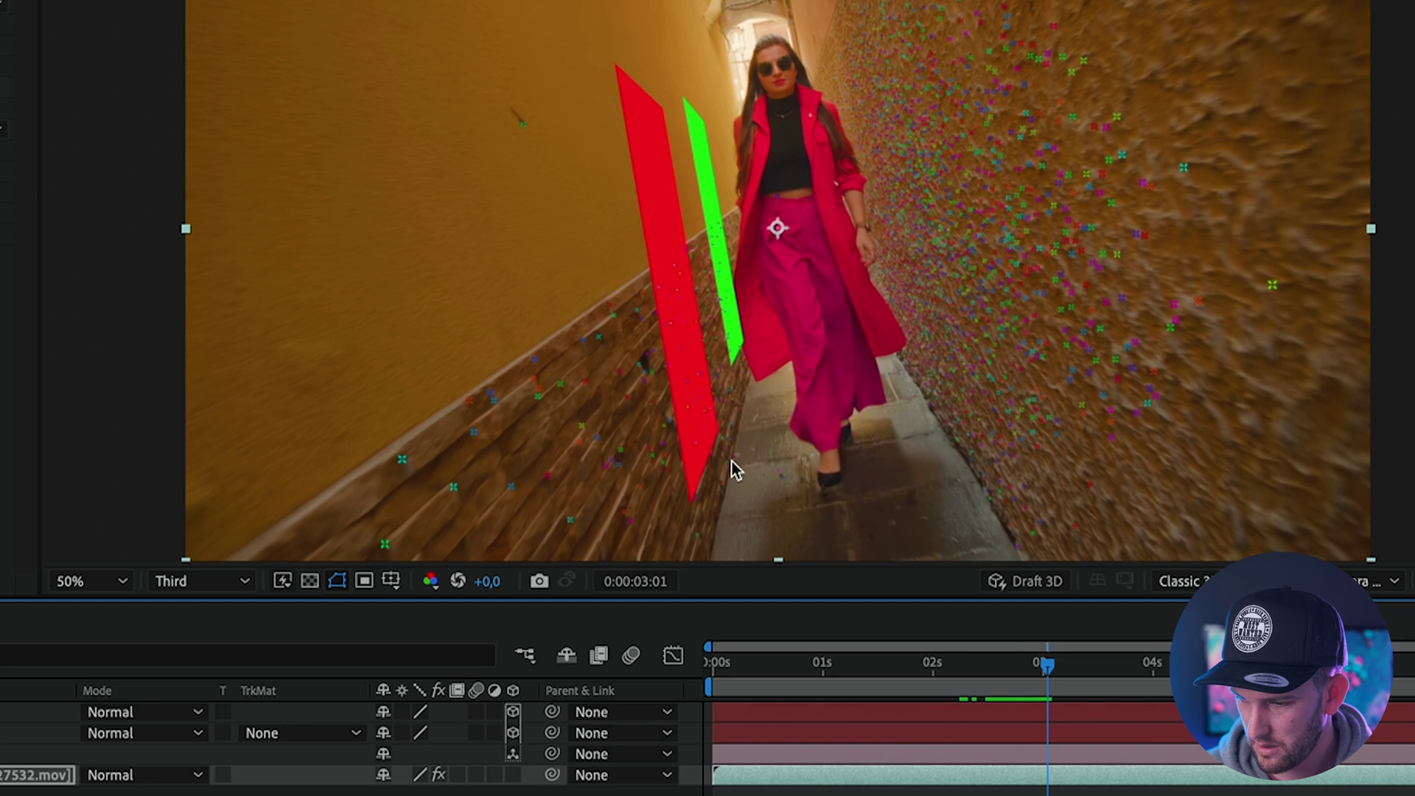
right_click(542, 422)
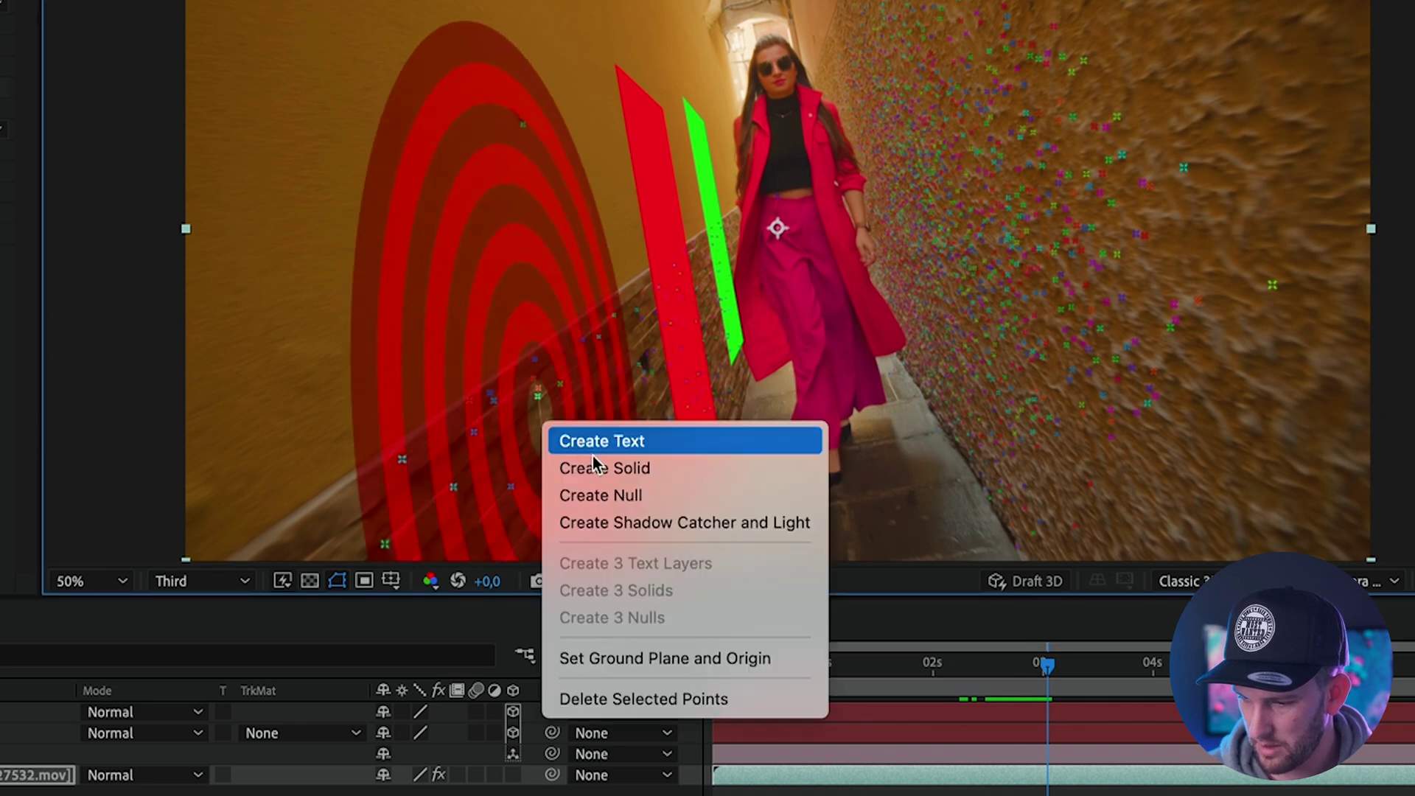
click(604, 470)
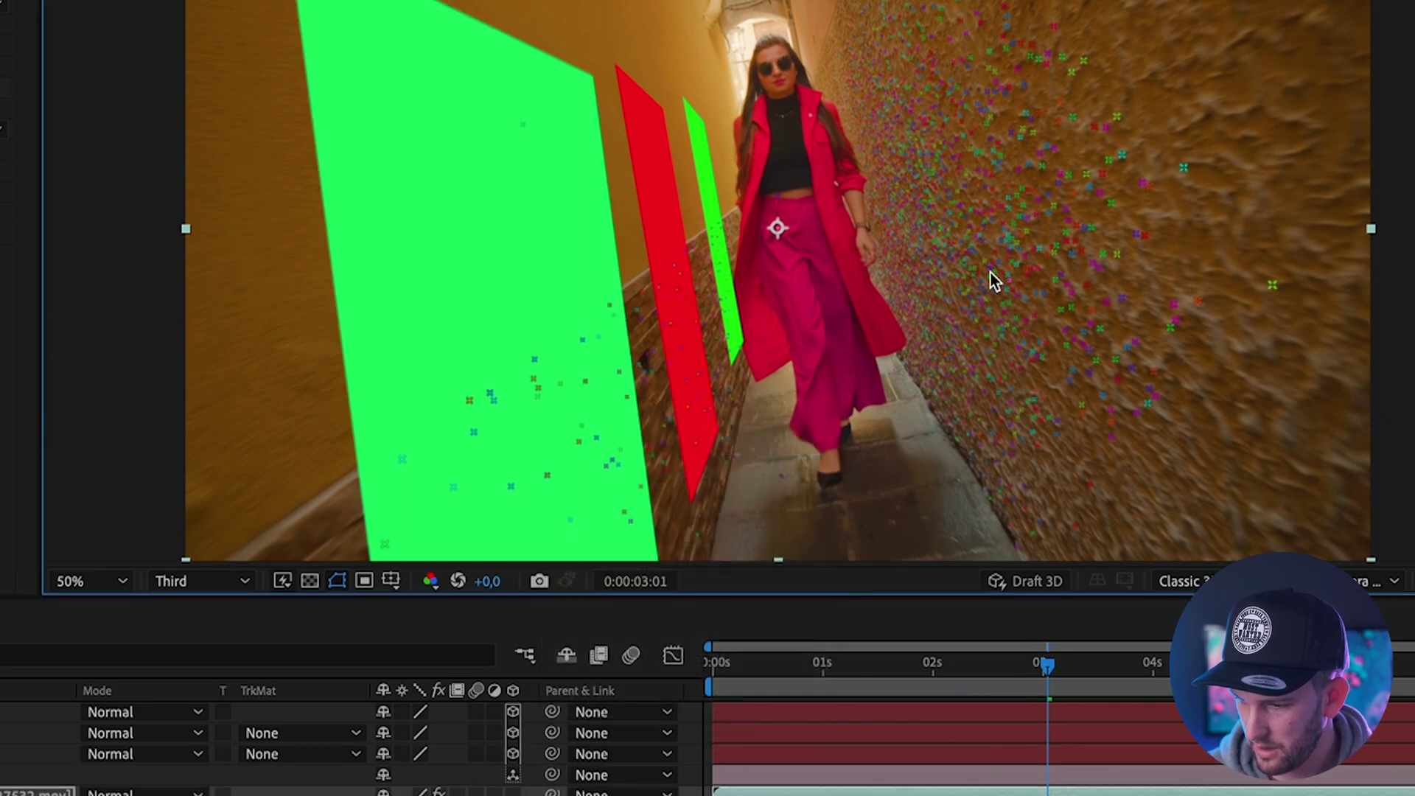
Step: Create a track solid from points on the right textured wall at 0:00:02:05
drag(1047, 693, 955, 667)
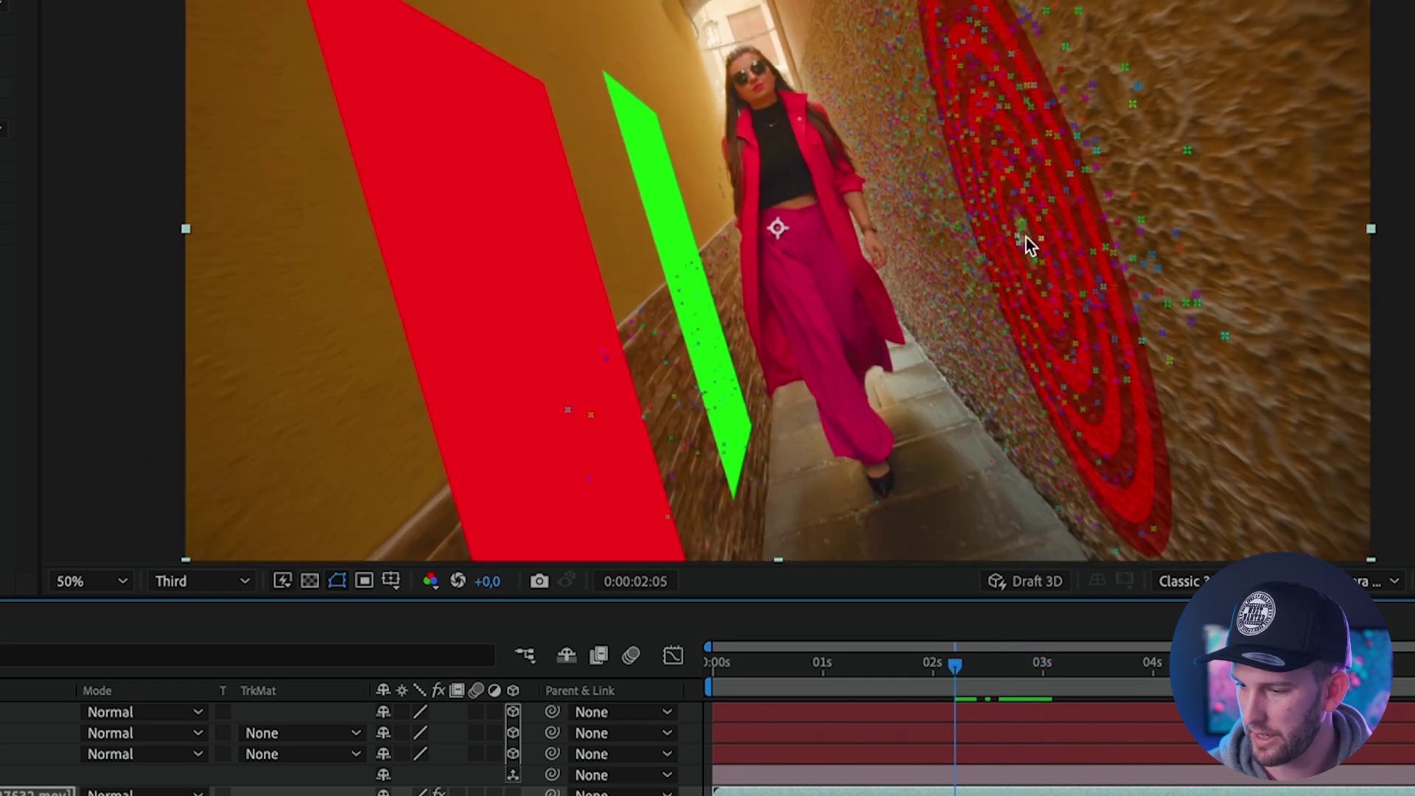
right_click(1018, 240)
click(1059, 292)
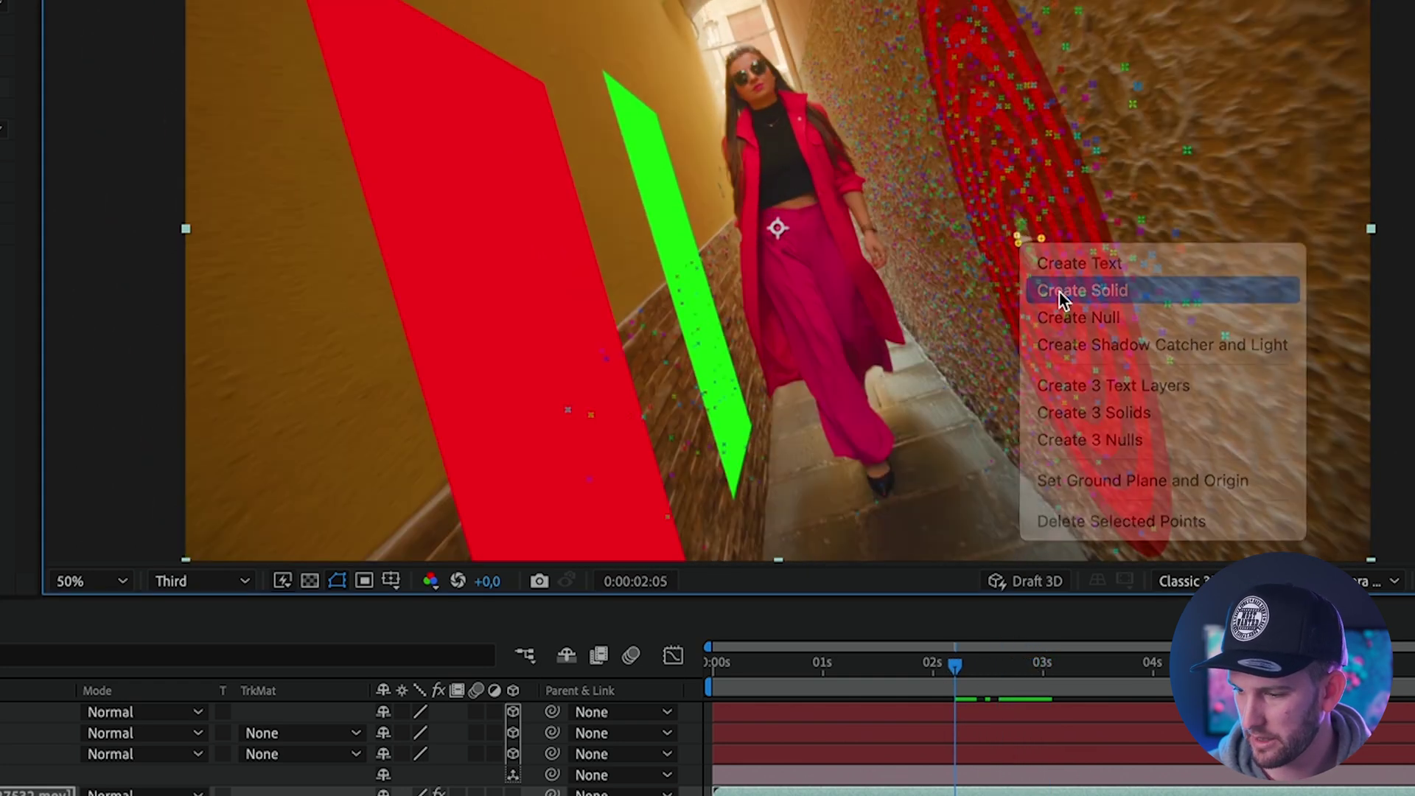
Step: Hide the cyan solid and both green track solids, leaving the red one visible, and check it at 0:00:02:13
drag(950, 667, 844, 666)
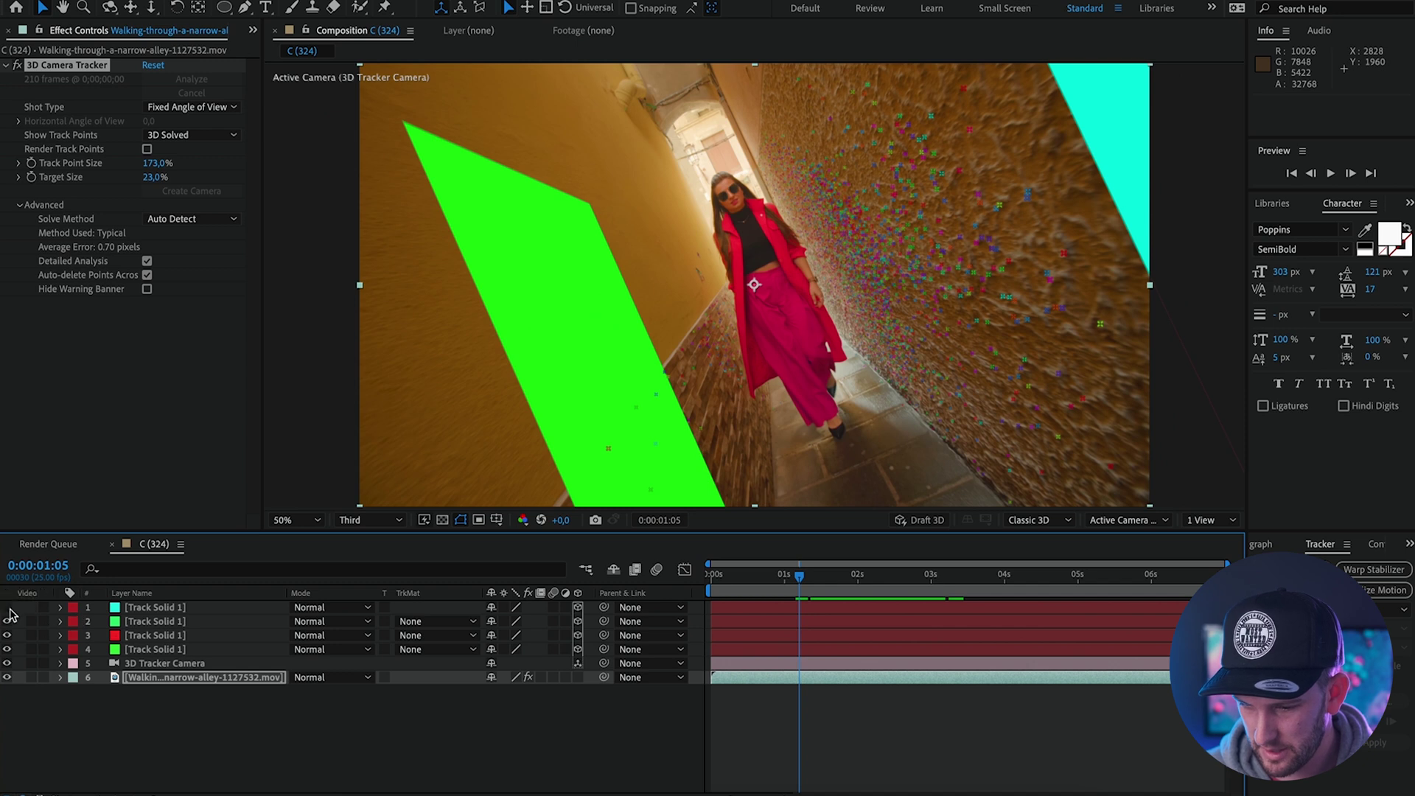
click(8, 608)
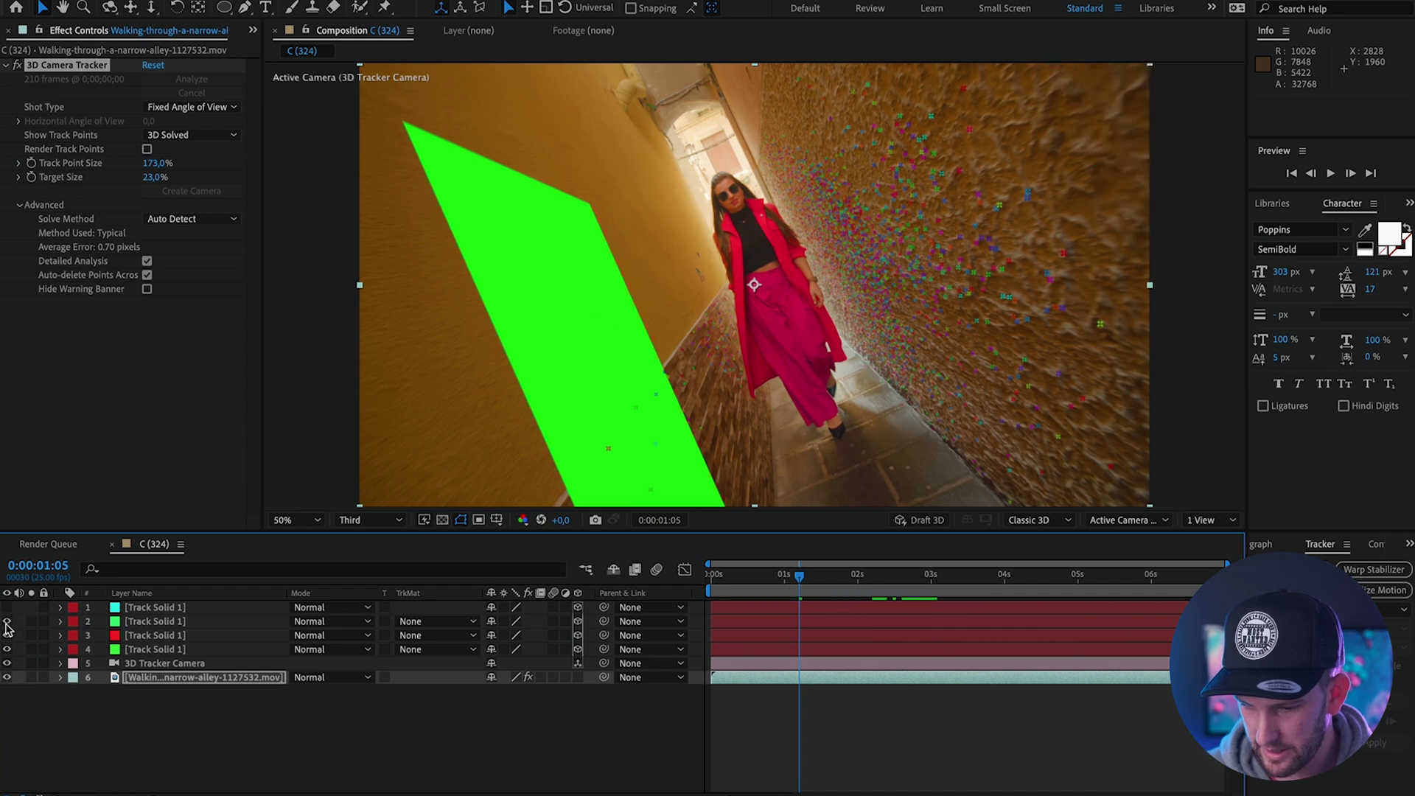
click(8, 649)
click(7, 635)
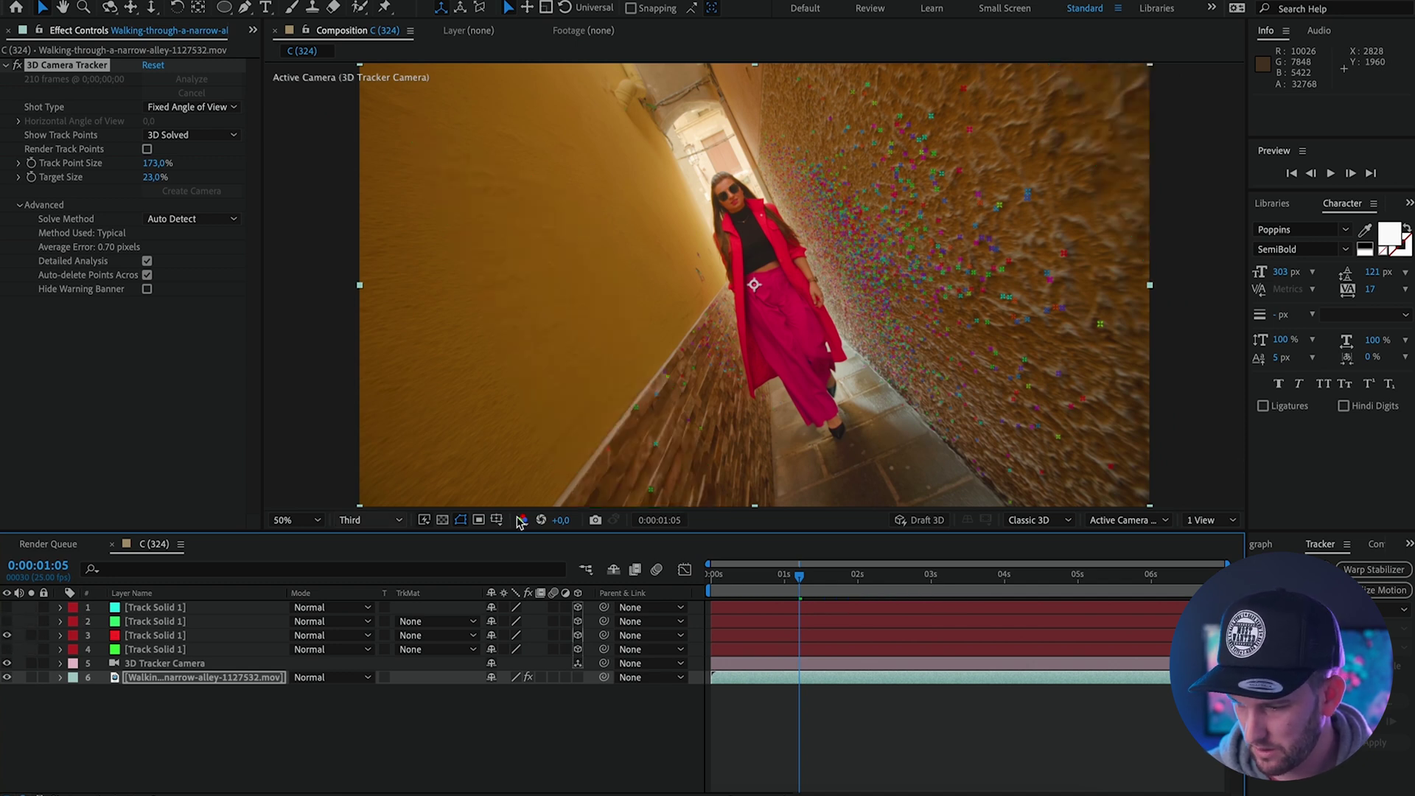
drag(799, 585, 897, 586)
click(188, 736)
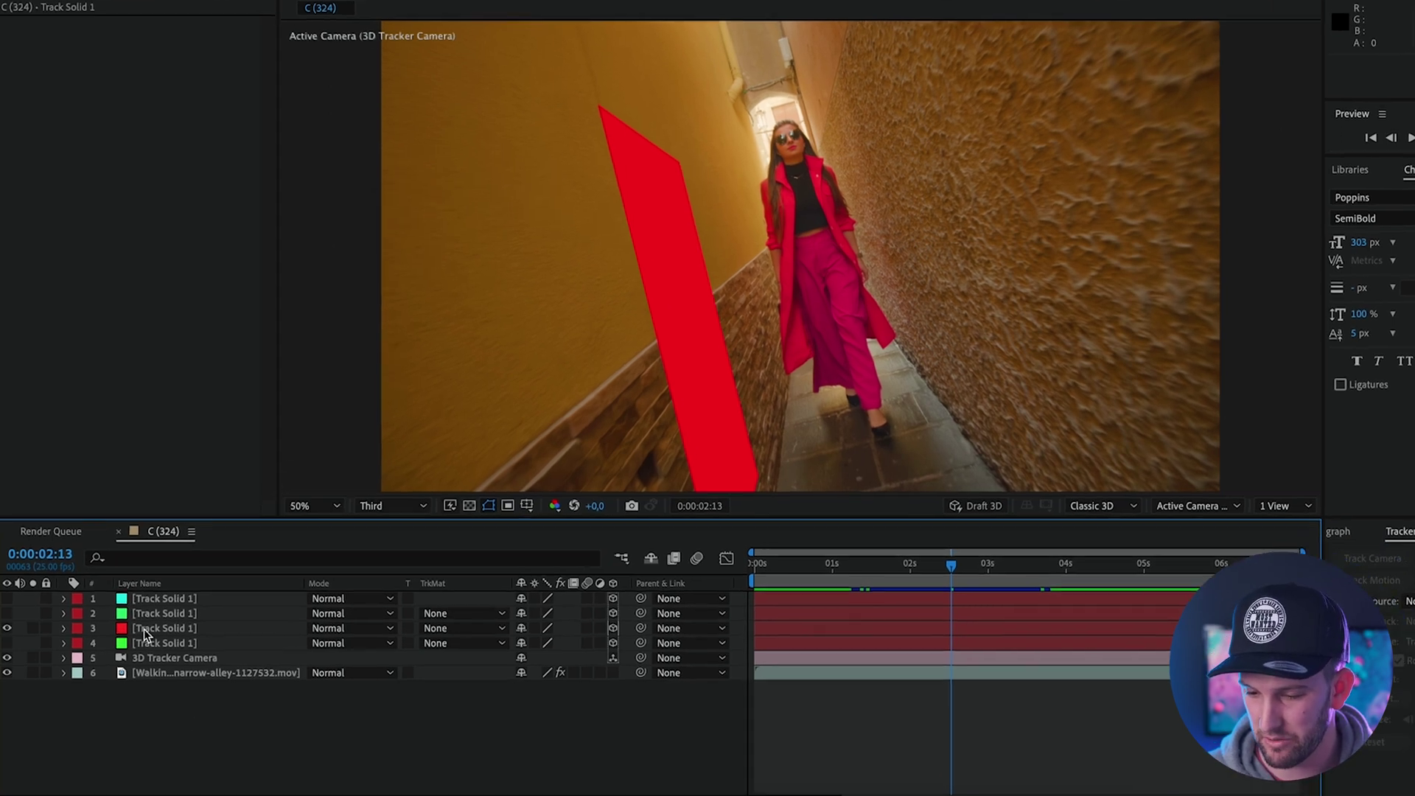
Step: Pre-compose the red track solid as Picture, leaving all attributes in C (324)
right_click(145, 635)
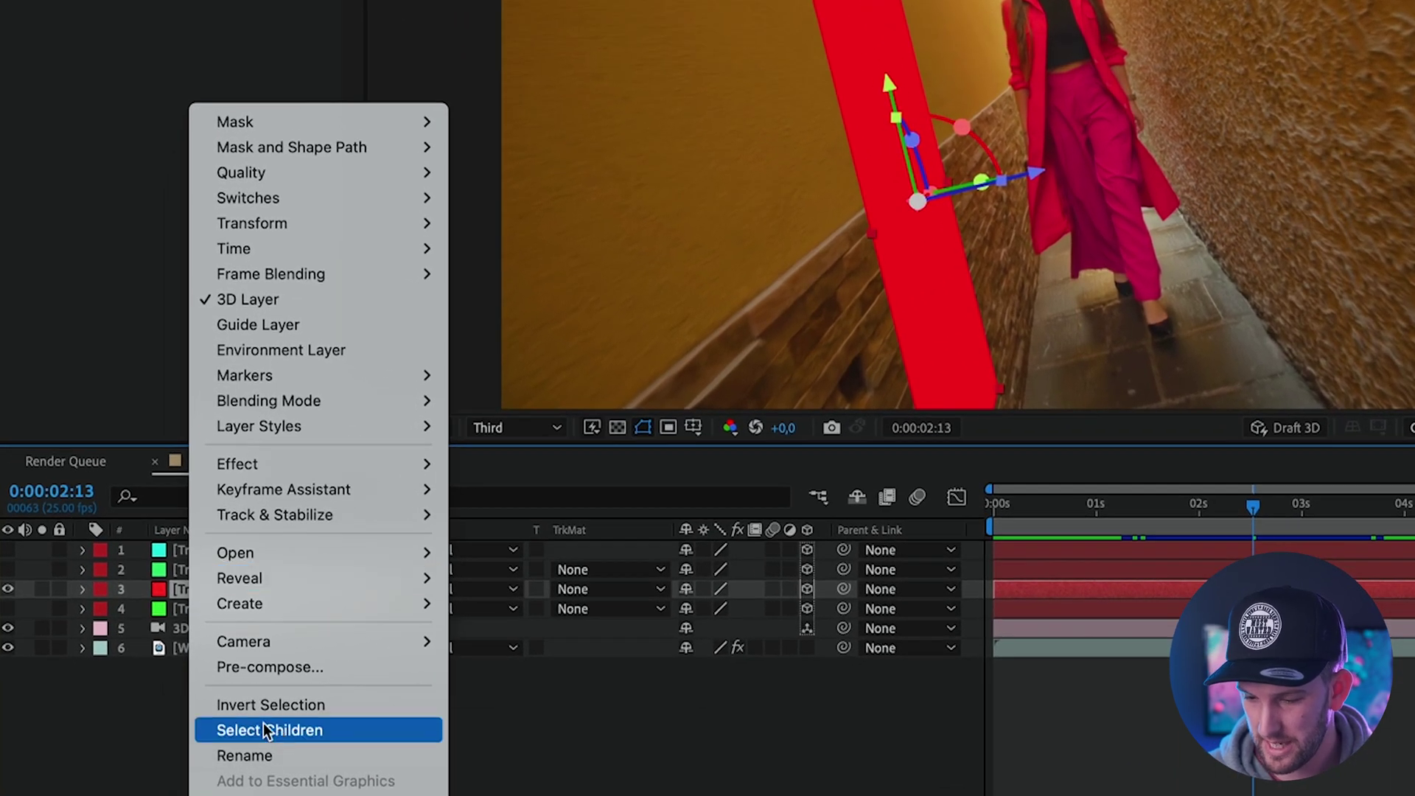
click(270, 667)
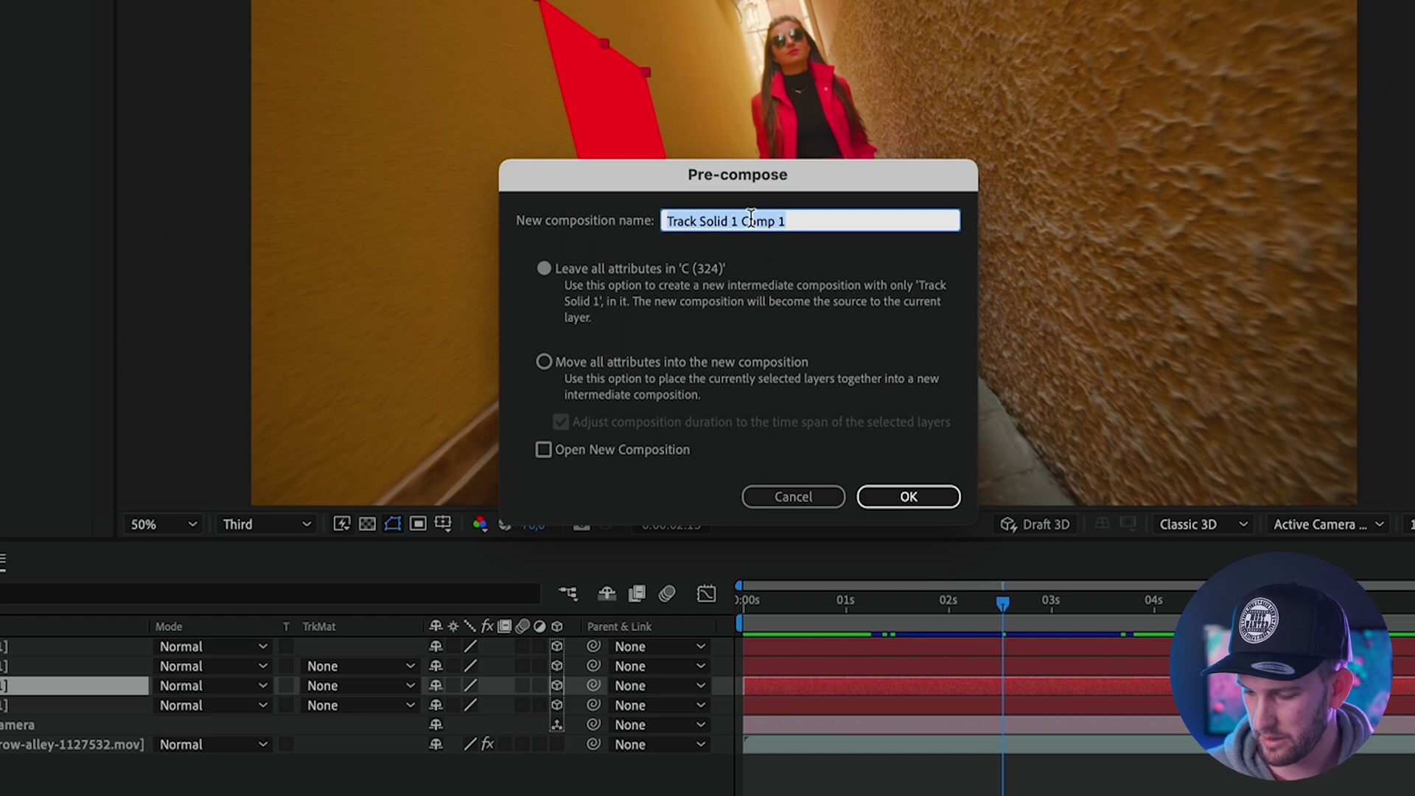
text(Picture)
click(907, 496)
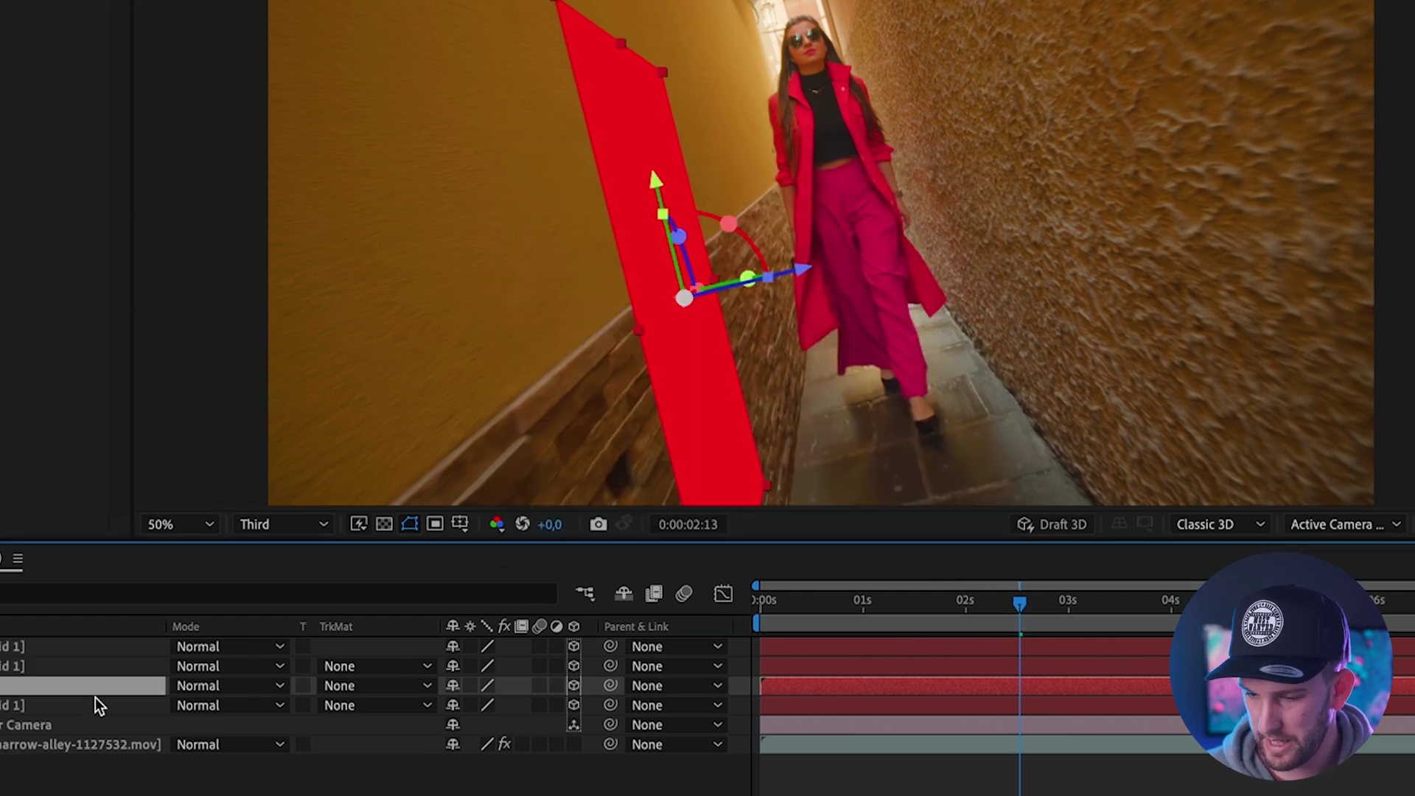
Step: In the Picture composition, delete the red solid and add Screenshot 2022-07-14 at 20.49.02.png in its place
double_click(185, 686)
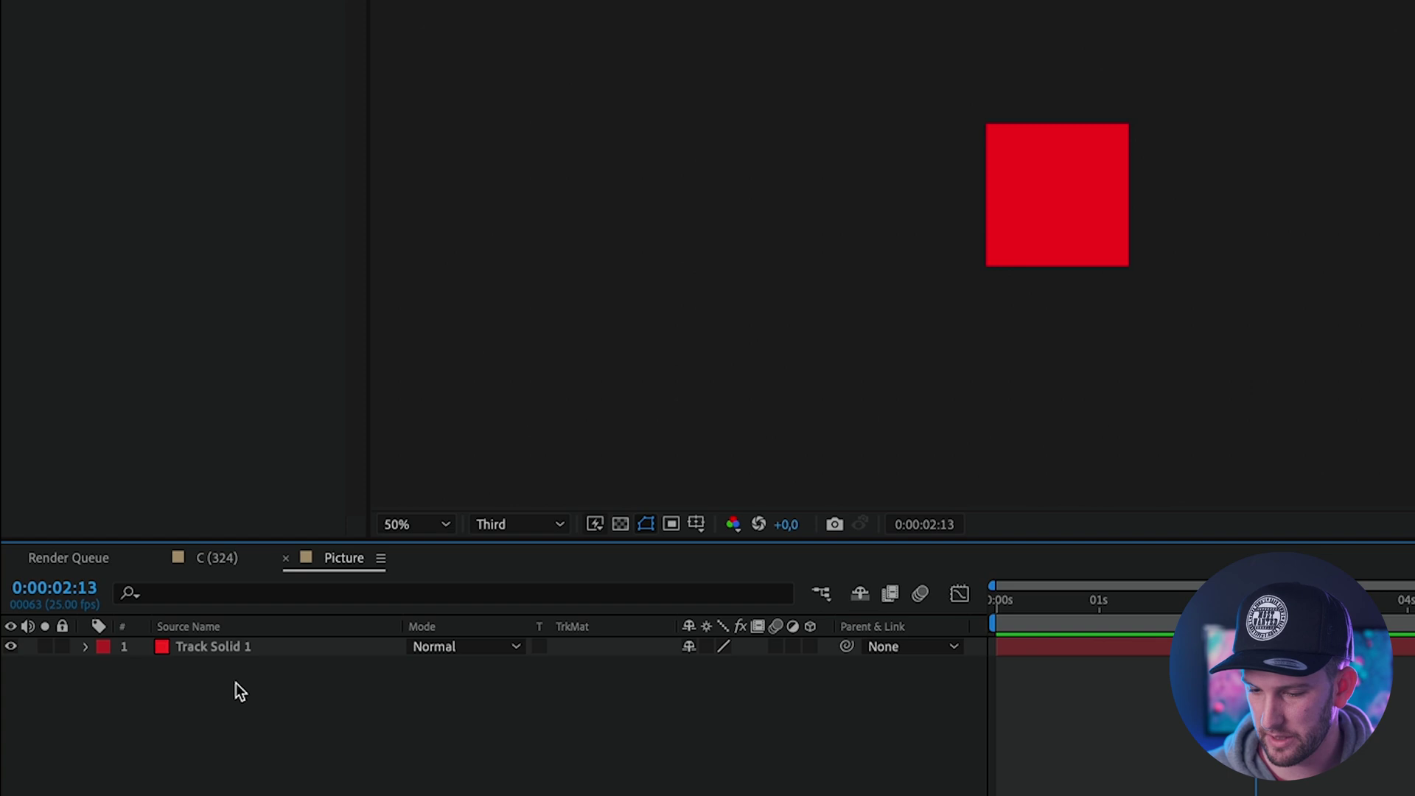
click(207, 648)
key(Delete)
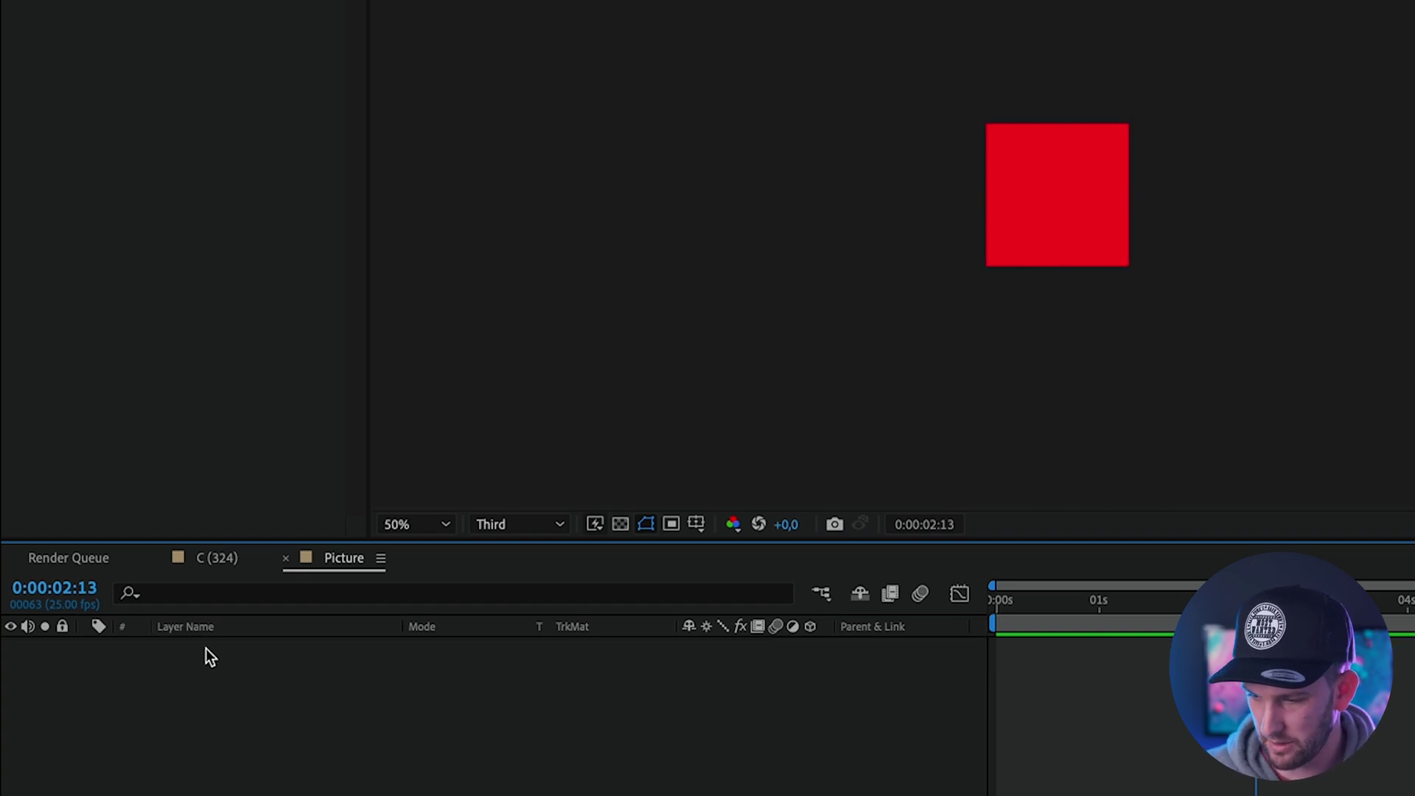
key(super+i)
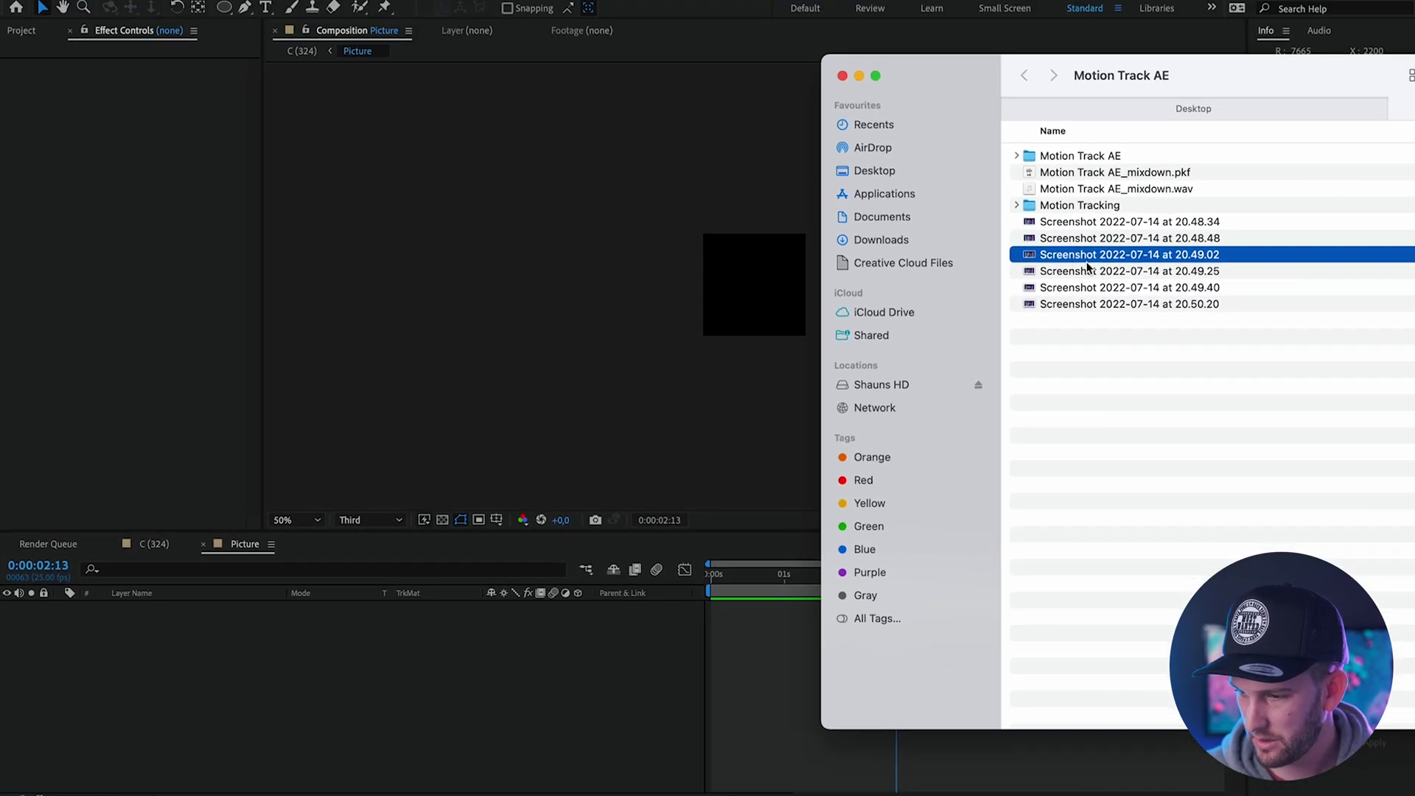
drag(1082, 258, 214, 654)
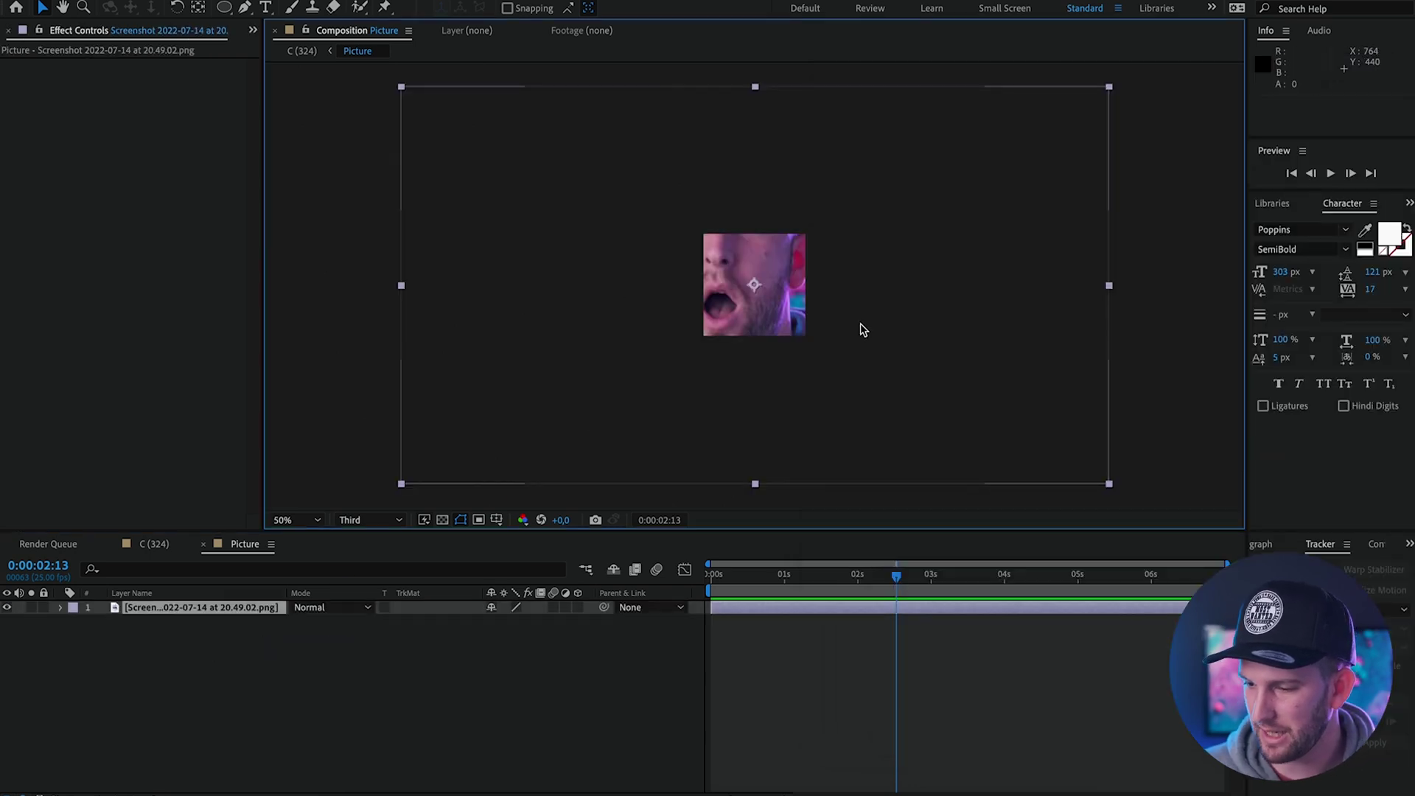
click(365, 683)
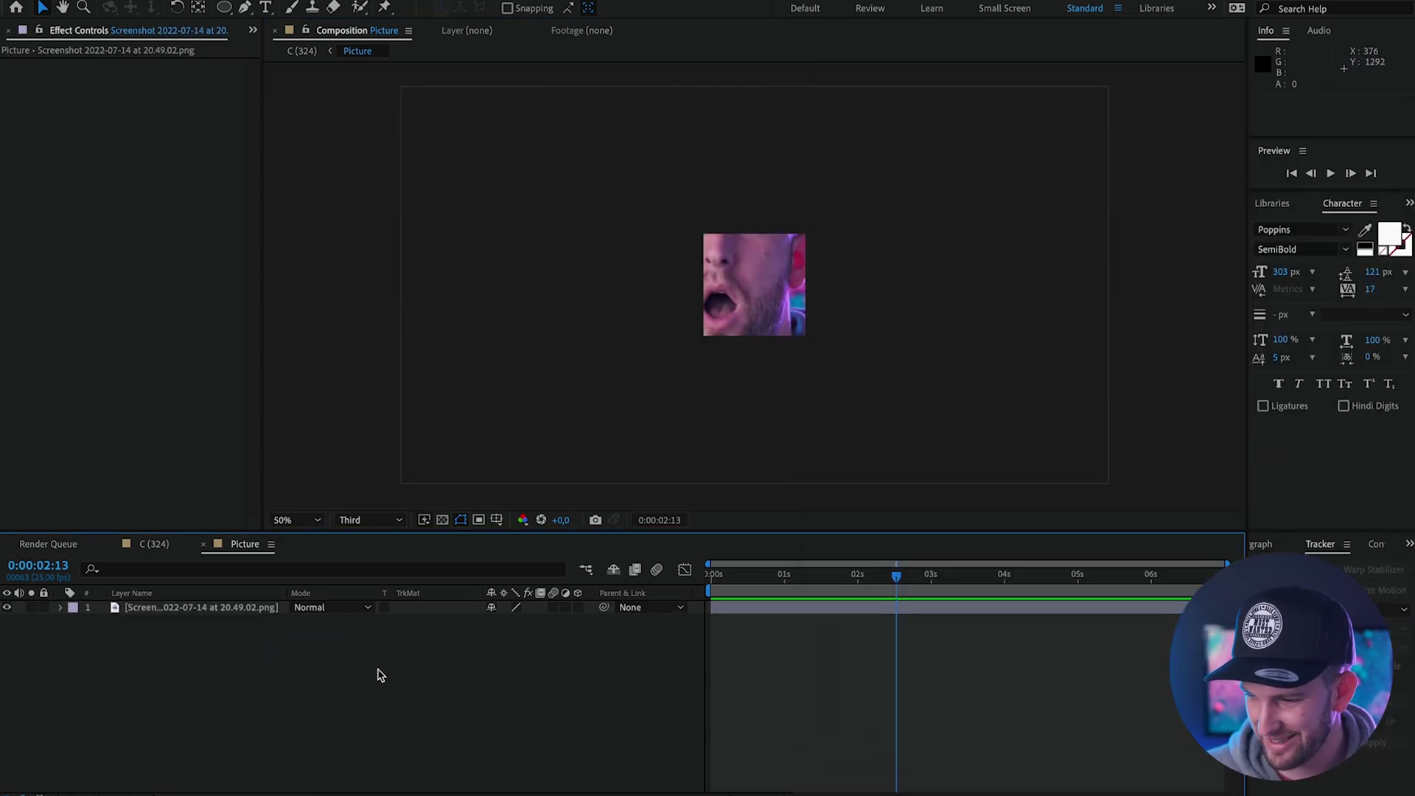
Step: Resize the Picture composition to 1920 x 1080 px
right_click(293, 640)
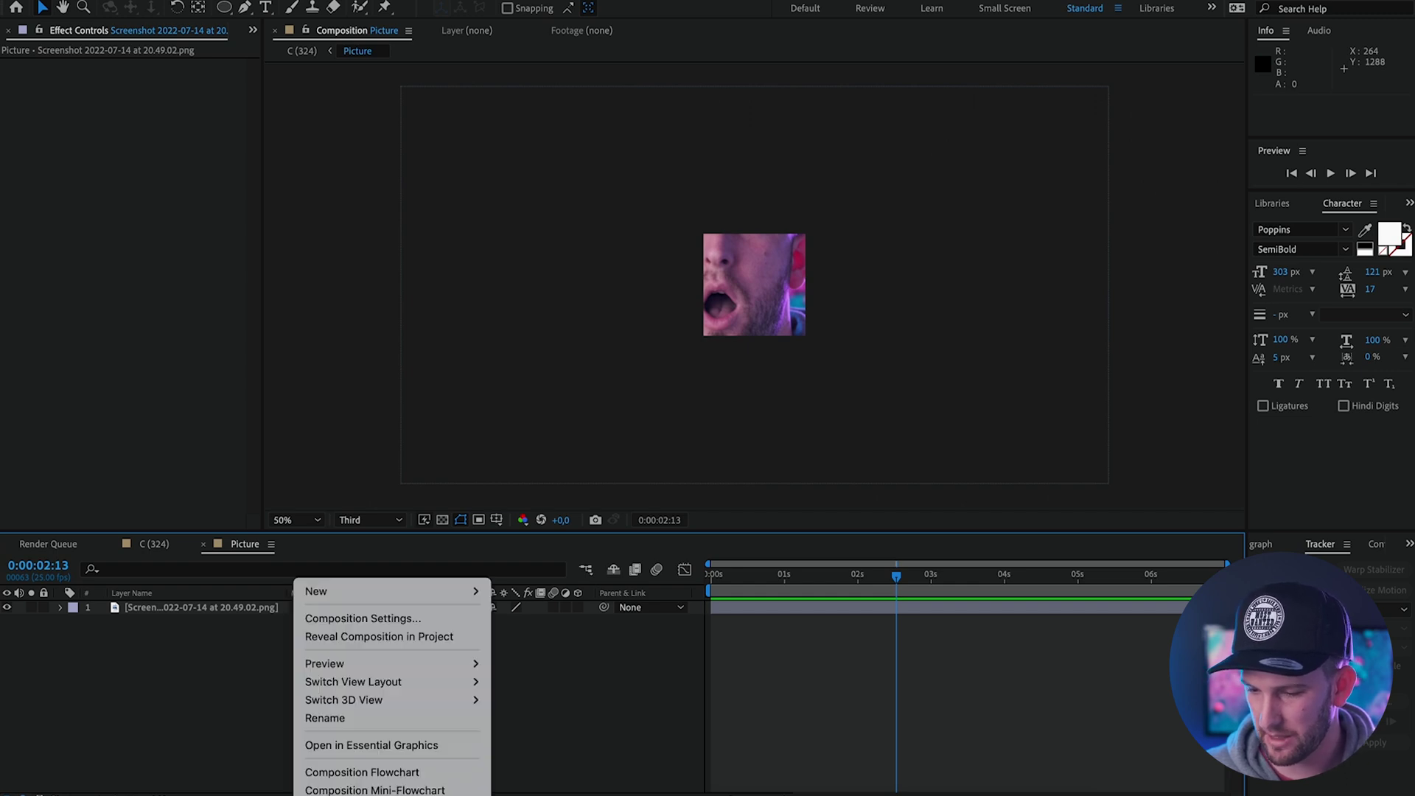
click(341, 619)
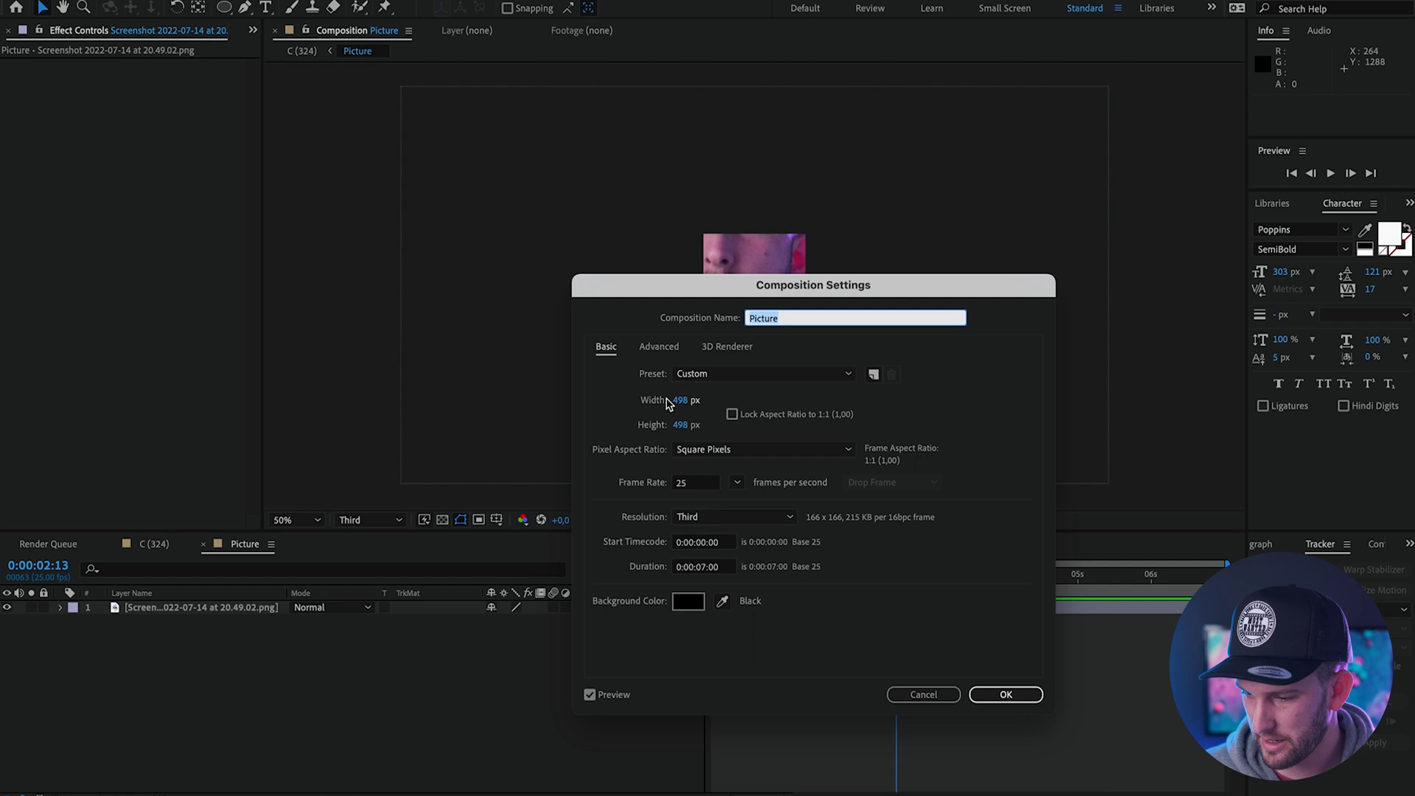
click(680, 400)
text(1920)
key(Tab)
text(1080)
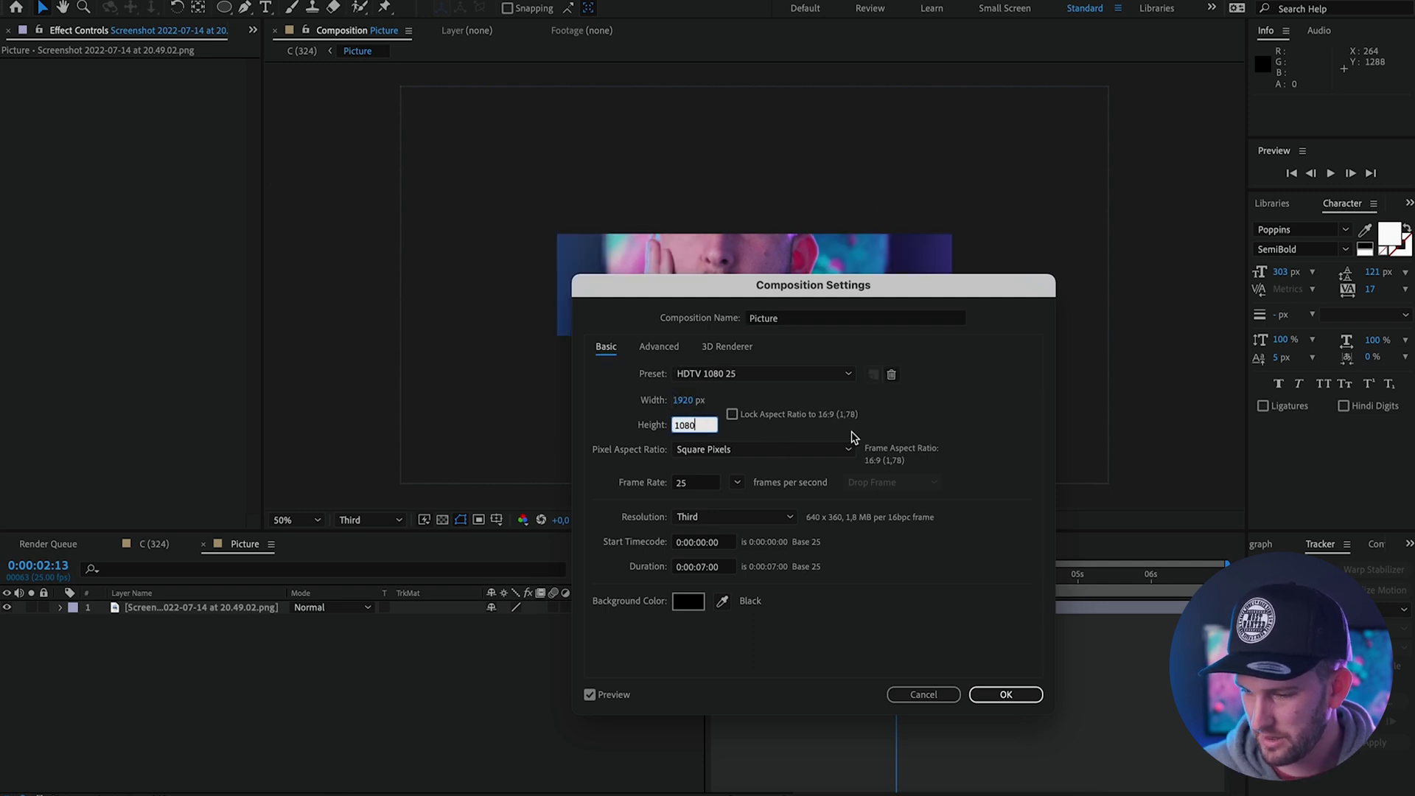
click(1006, 694)
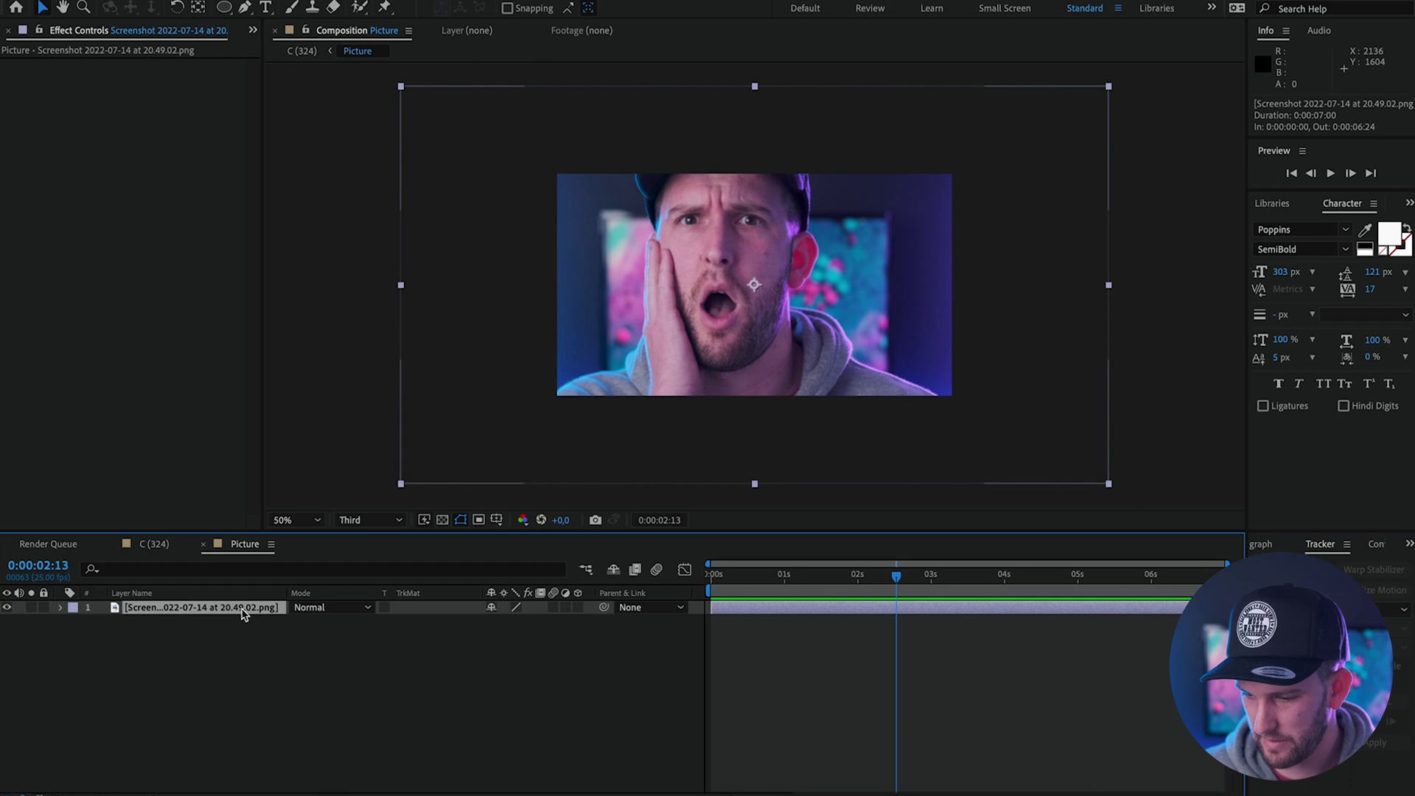
Step: Scale the screenshot layer to 60% and play the C (324) composition to check the tracked picture
drag(534, 621, 507, 624)
click(514, 716)
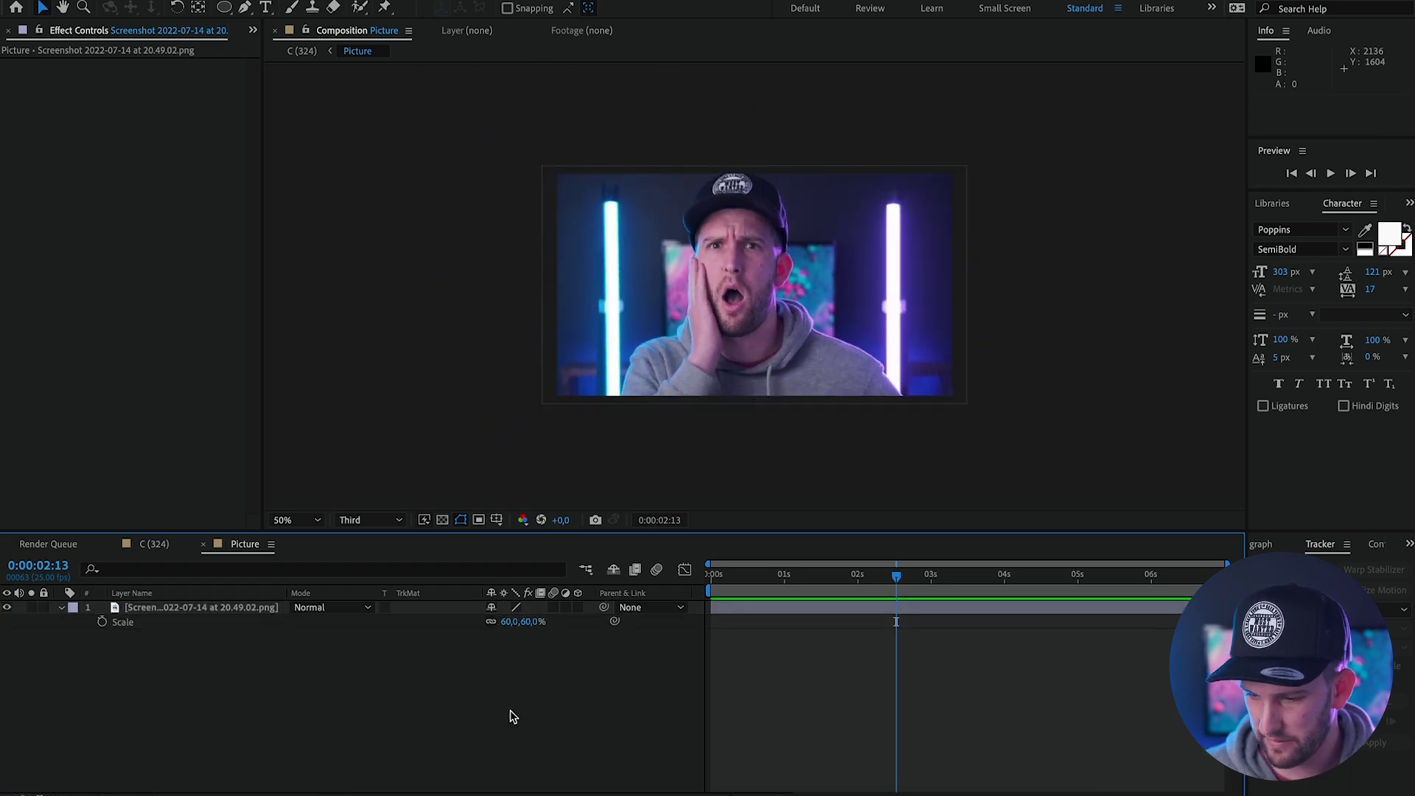
click(154, 545)
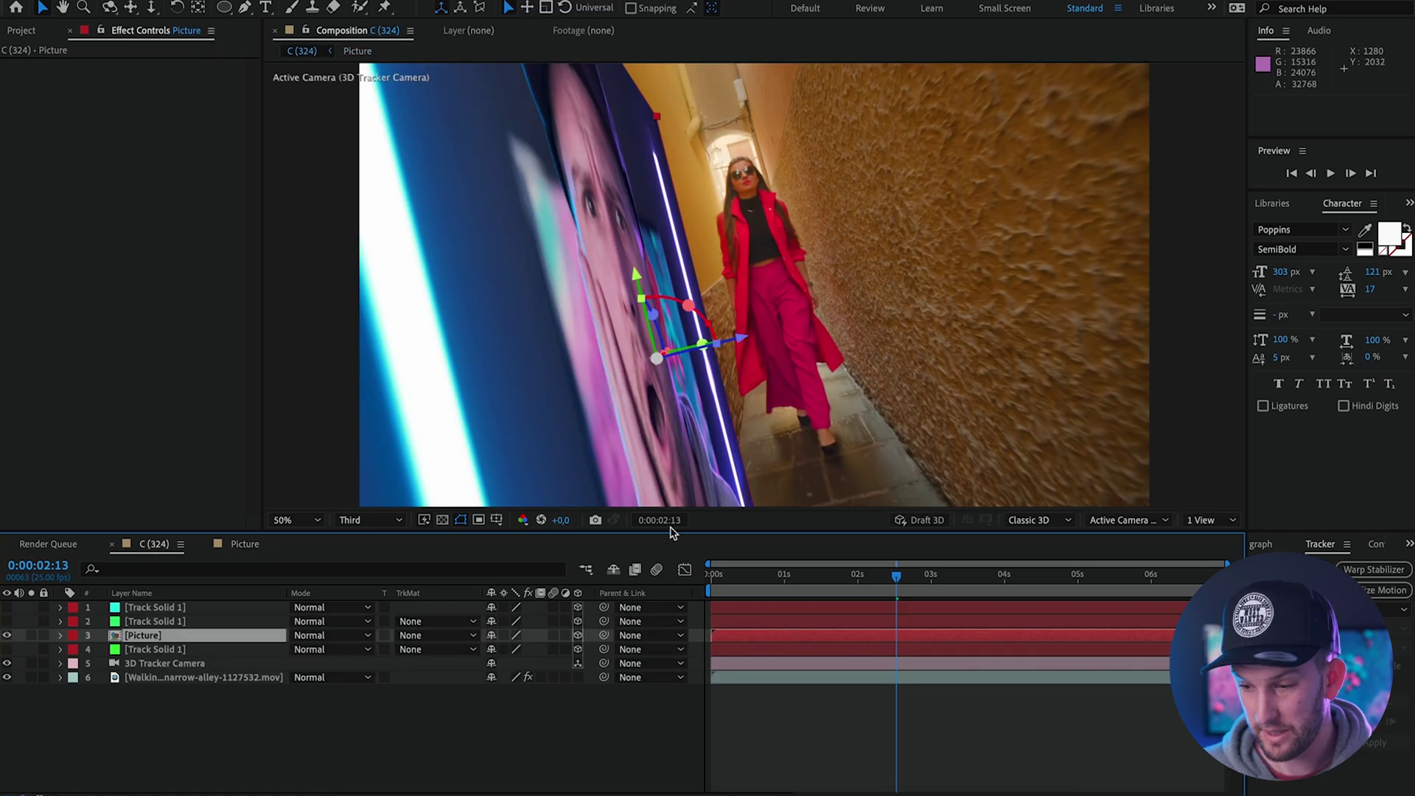
key(space)
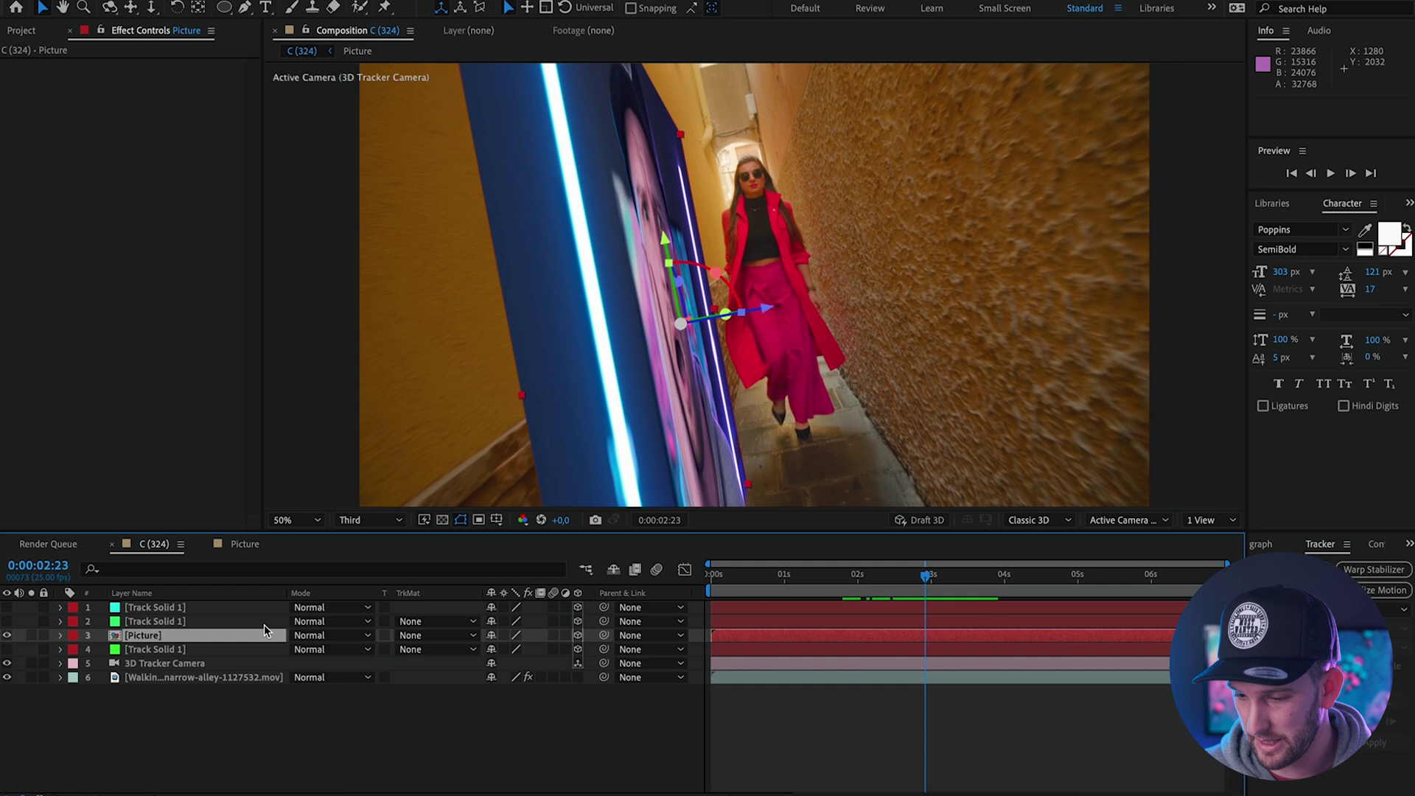
Step: Scale the Picture layer to 46% and move it up the left yellow wall to about 1650, 1103, -4498
drag(664, 239, 647, 193)
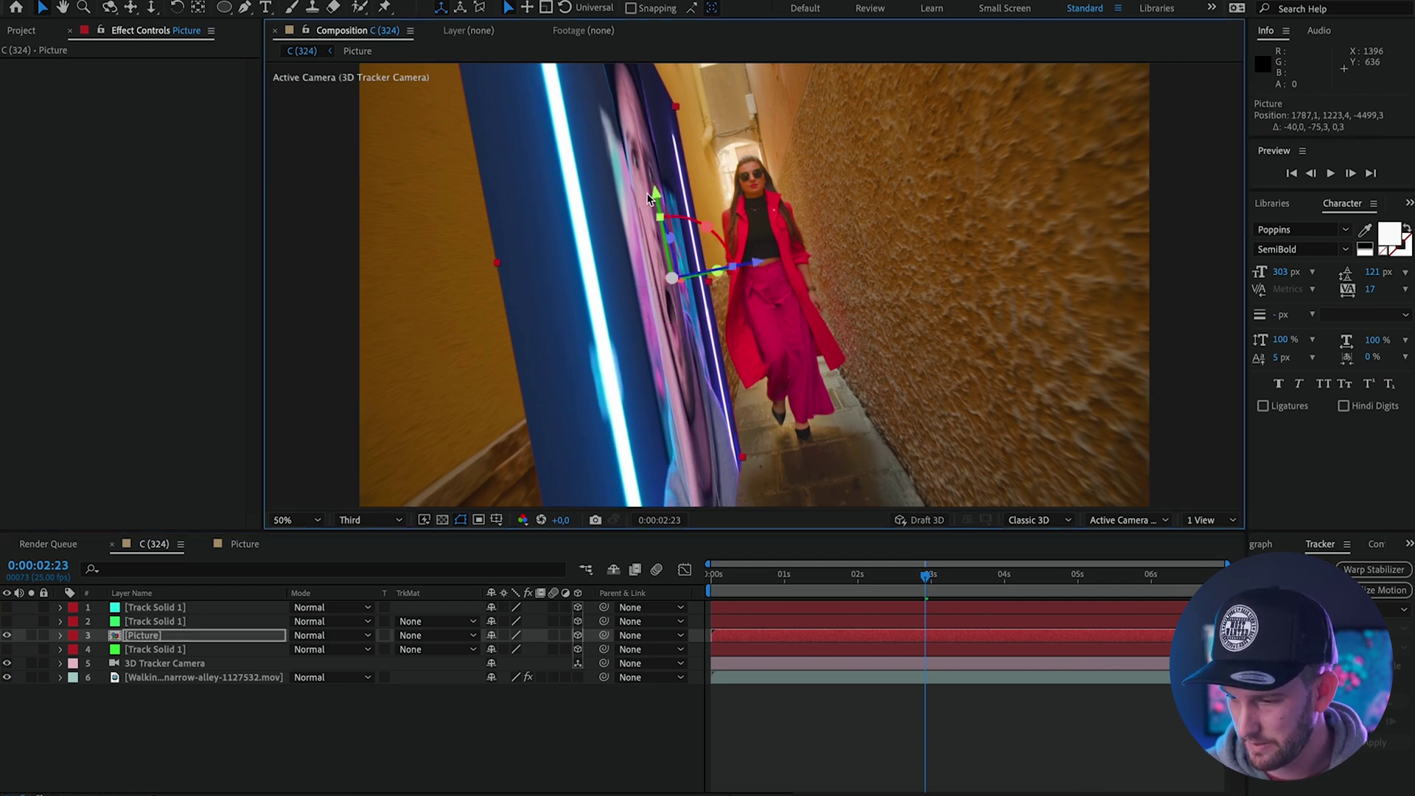
drag(651, 280, 710, 269)
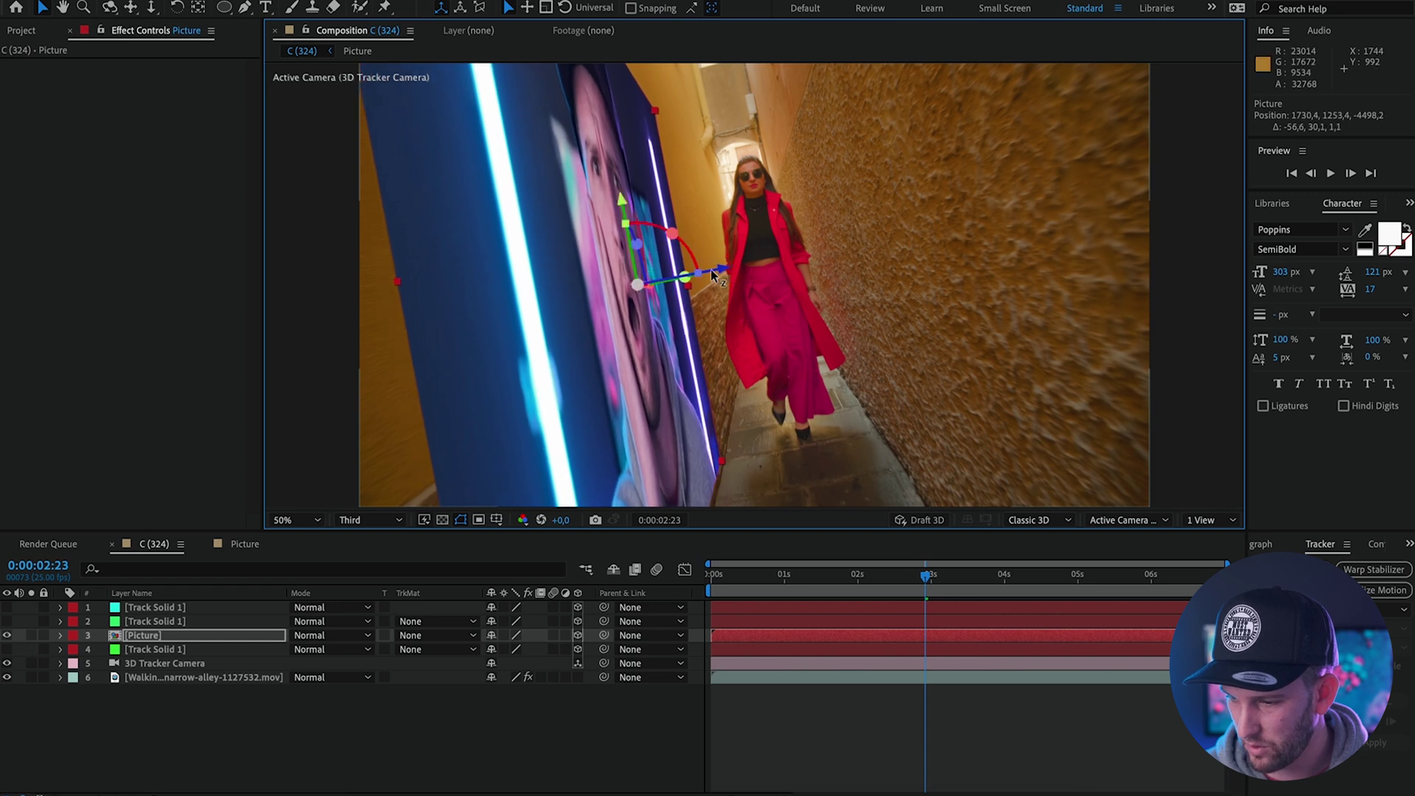
click(196, 642)
key(s)
drag(560, 653, 514, 653)
drag(619, 198, 602, 107)
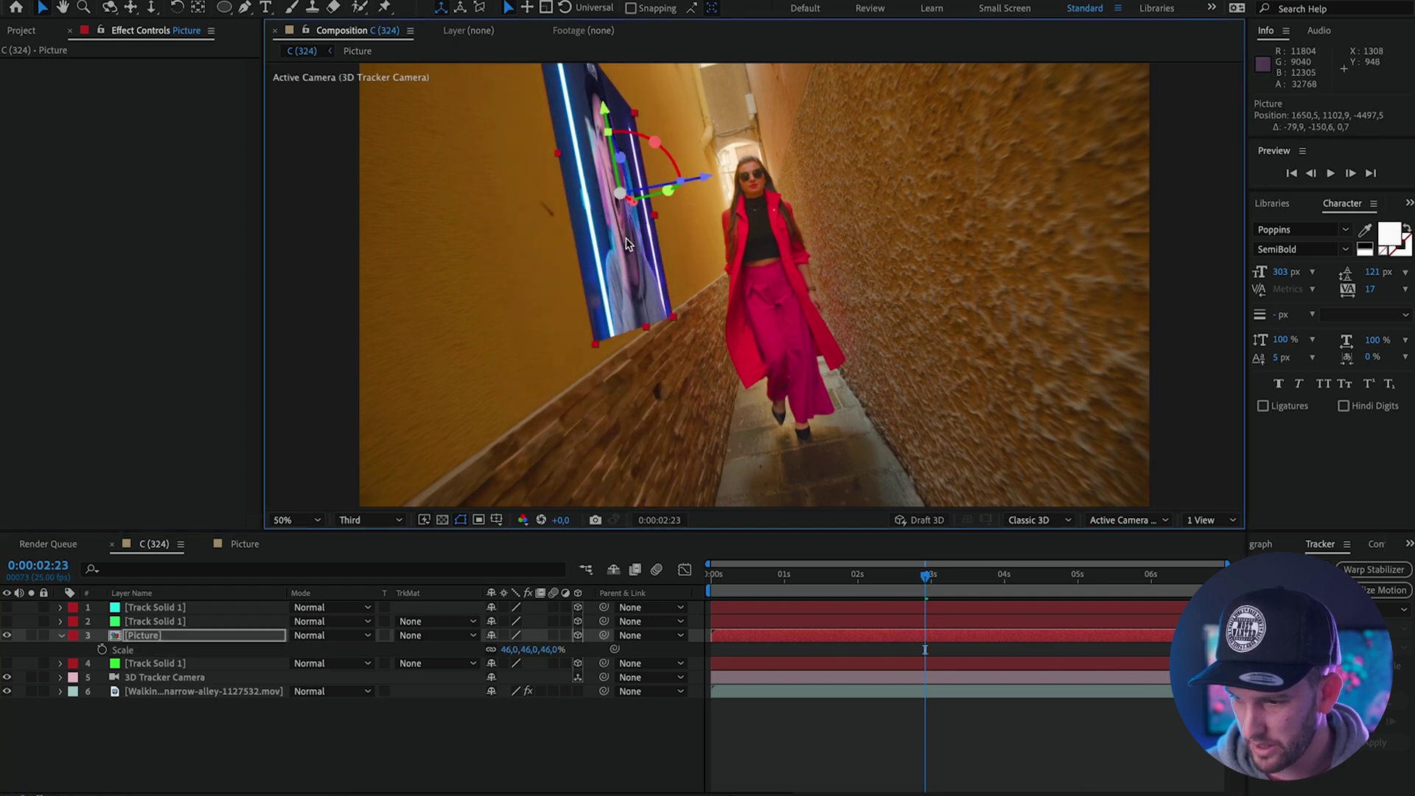
Step: Fit the Picture layer to the yellow wall with a Z orientation of about 269.6° and 35% scale, placed slightly lower
drag(618, 156, 625, 157)
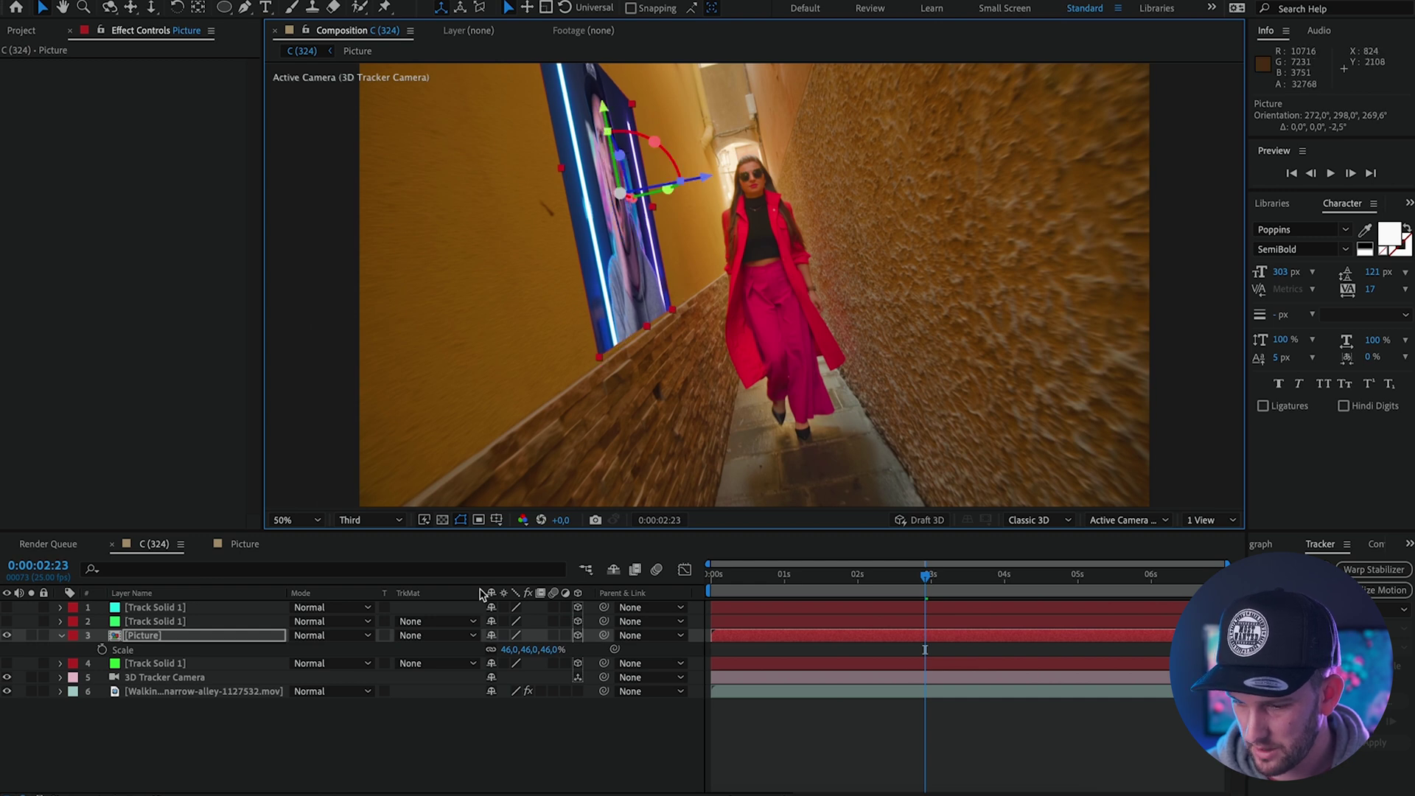
click(544, 650)
drag(541, 651, 536, 652)
drag(617, 118, 621, 149)
key(space)
click(133, 639)
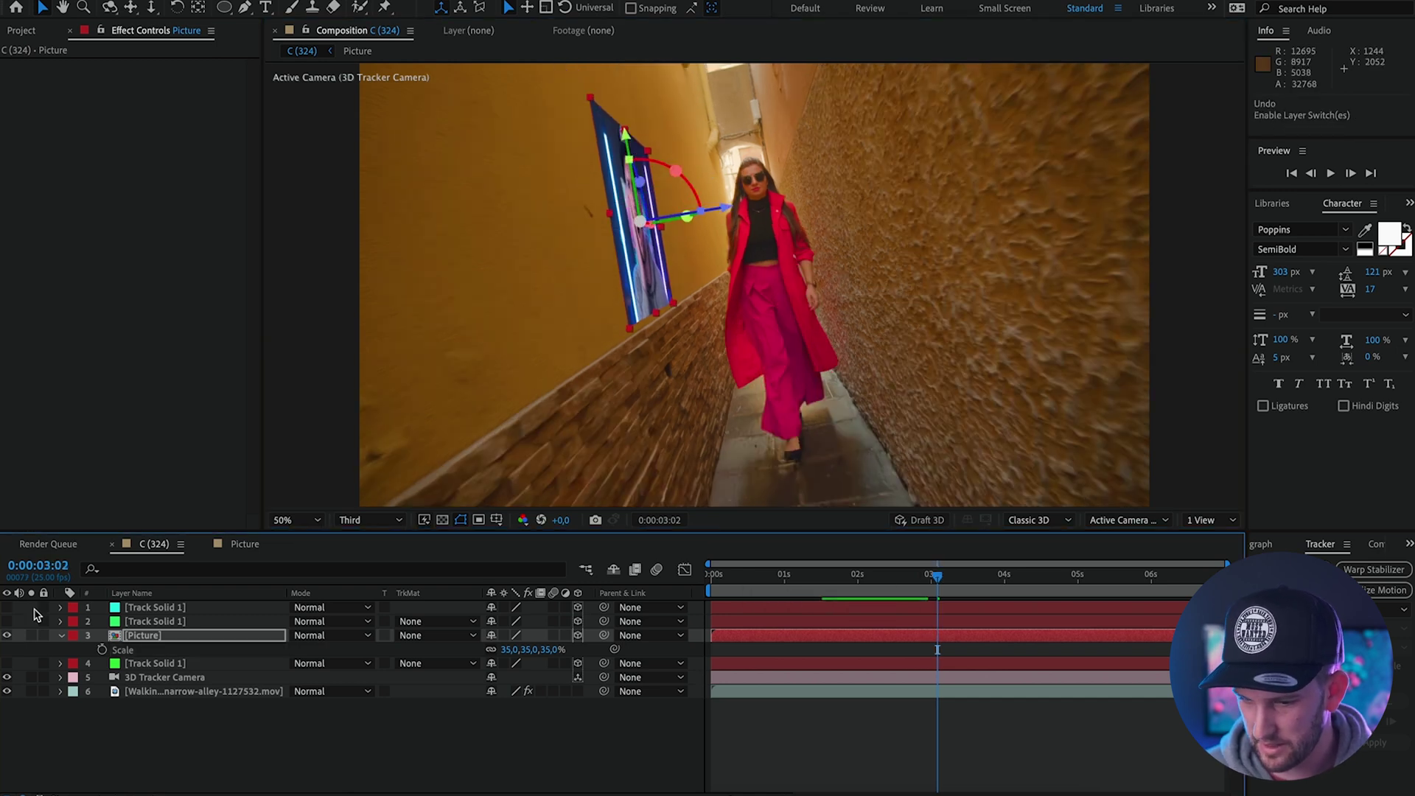
Step: Show the cyan Track Solid 1 and pre-compose it with all attributes left in C (324), opening the new composition
click(6, 607)
drag(937, 576, 855, 584)
click(145, 607)
right_click(146, 608)
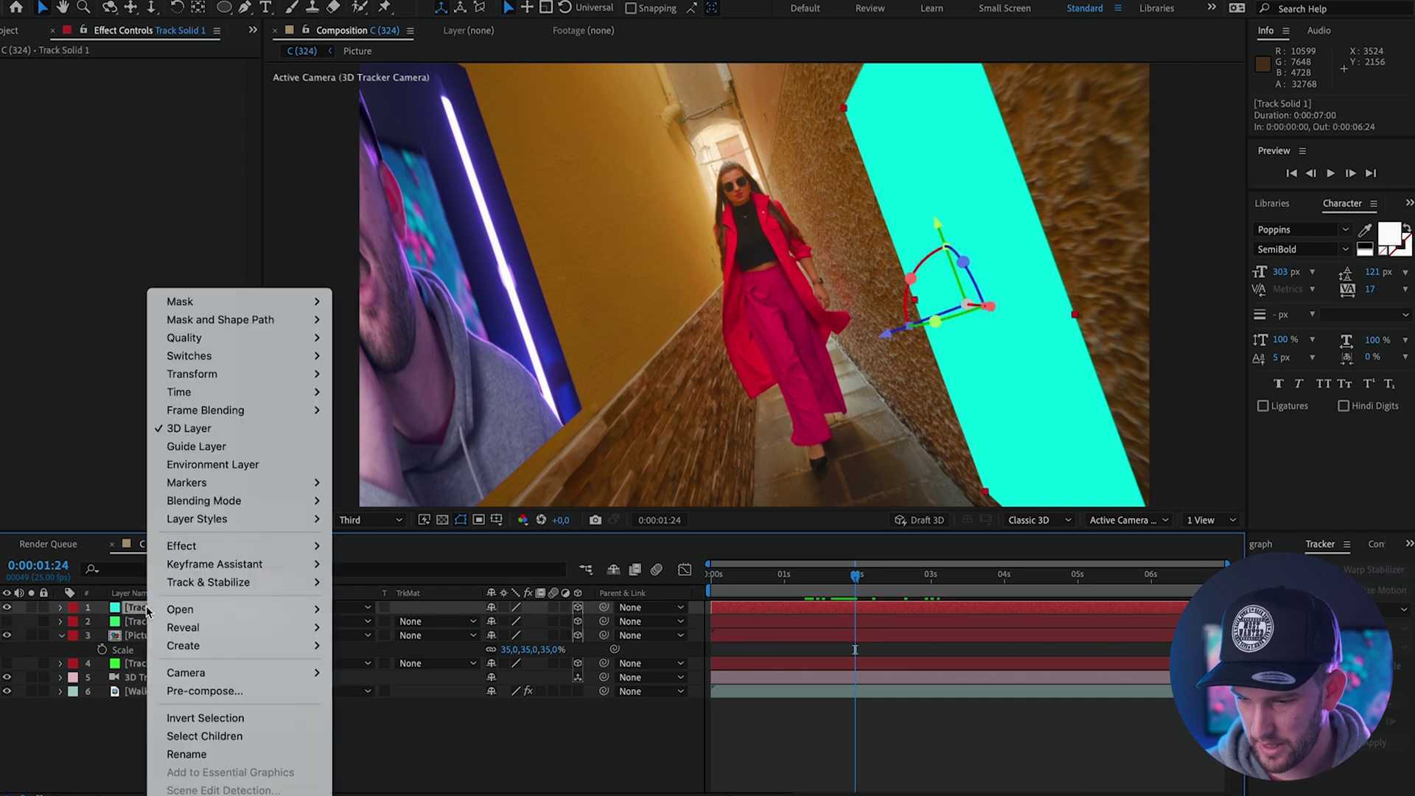
click(224, 692)
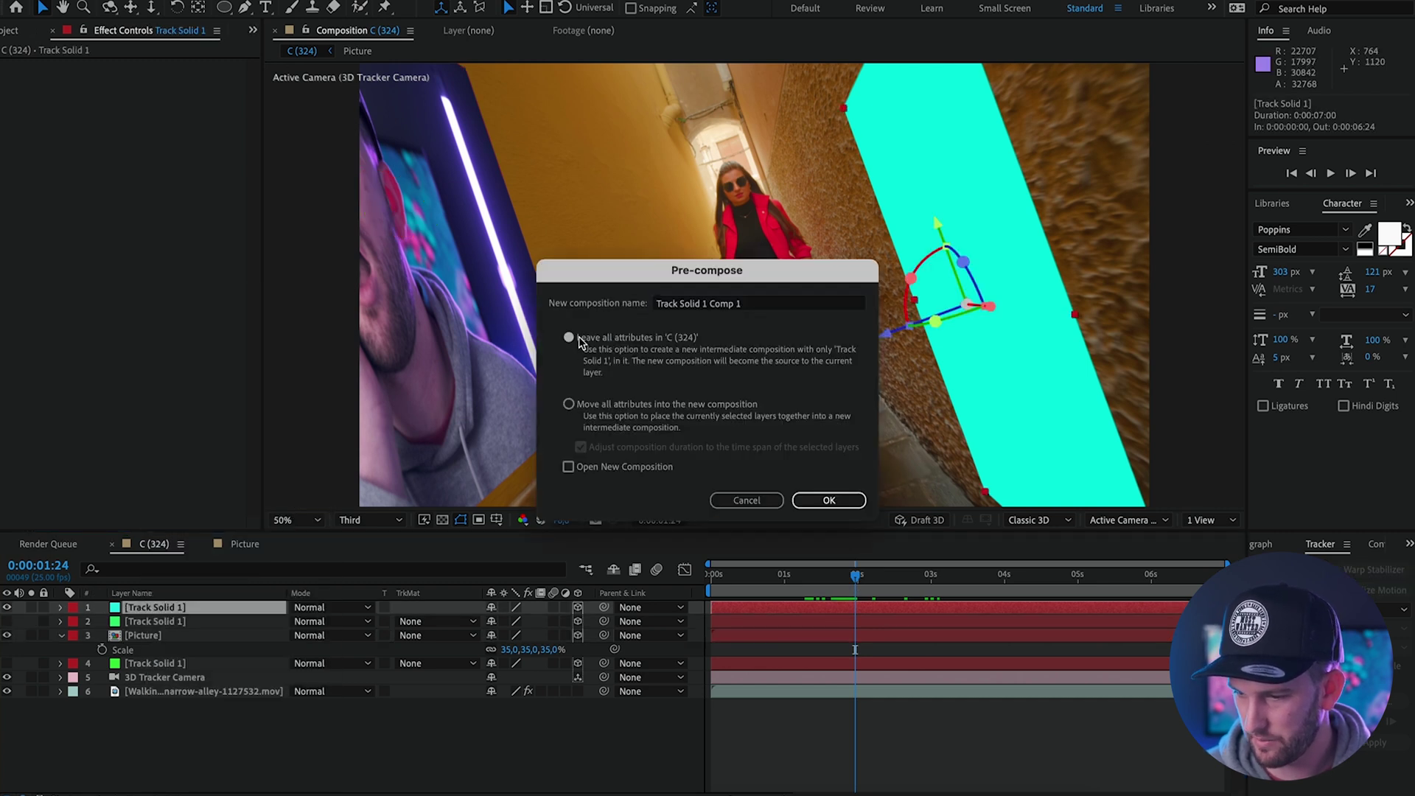
click(829, 499)
double_click(196, 607)
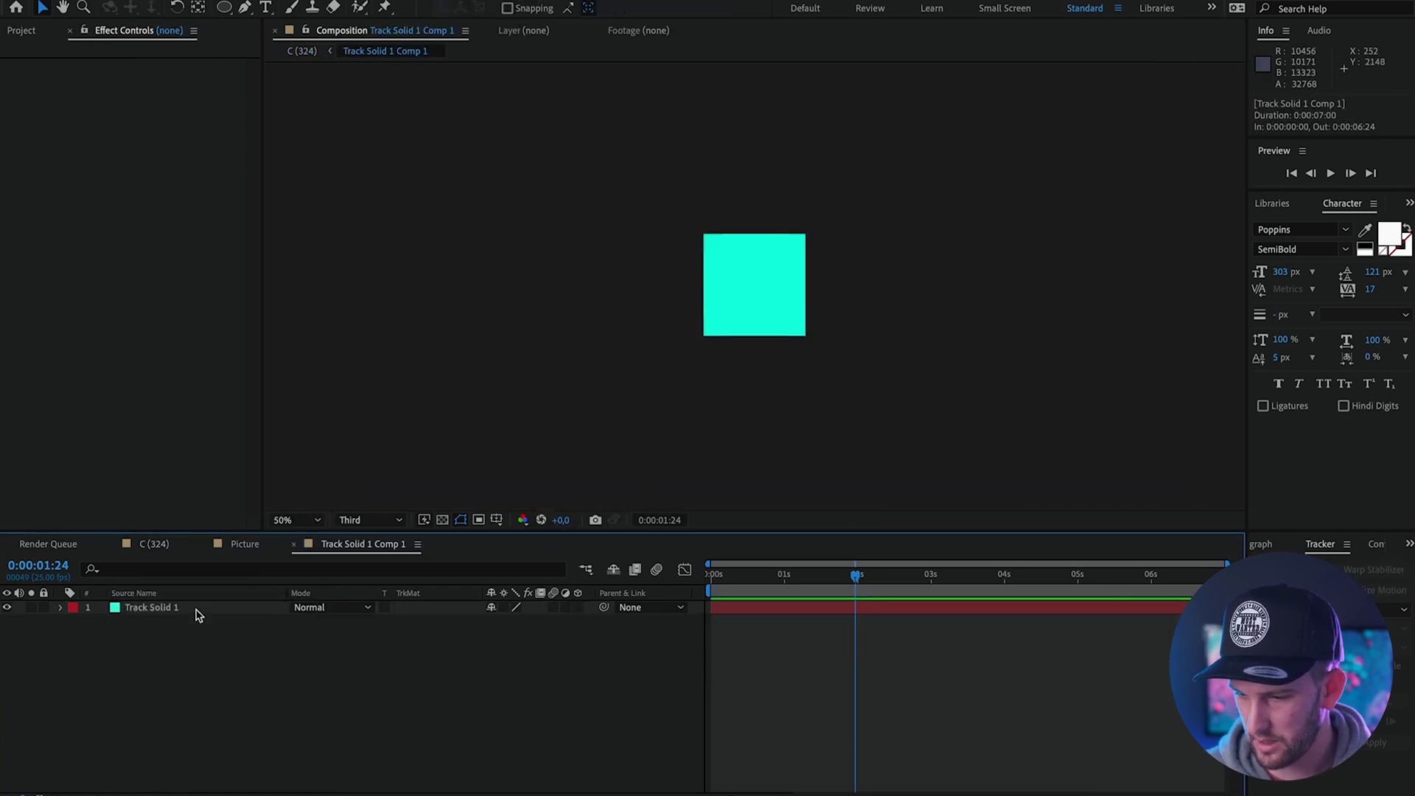
Step: Replace the cyan solid in Track Solid 1 Comp 1 with Screenshot 2022-07-14 at 20.50.20.png from the Motion Track AE folder
click(334, 793)
key(space)
key(Down)
key(Down)
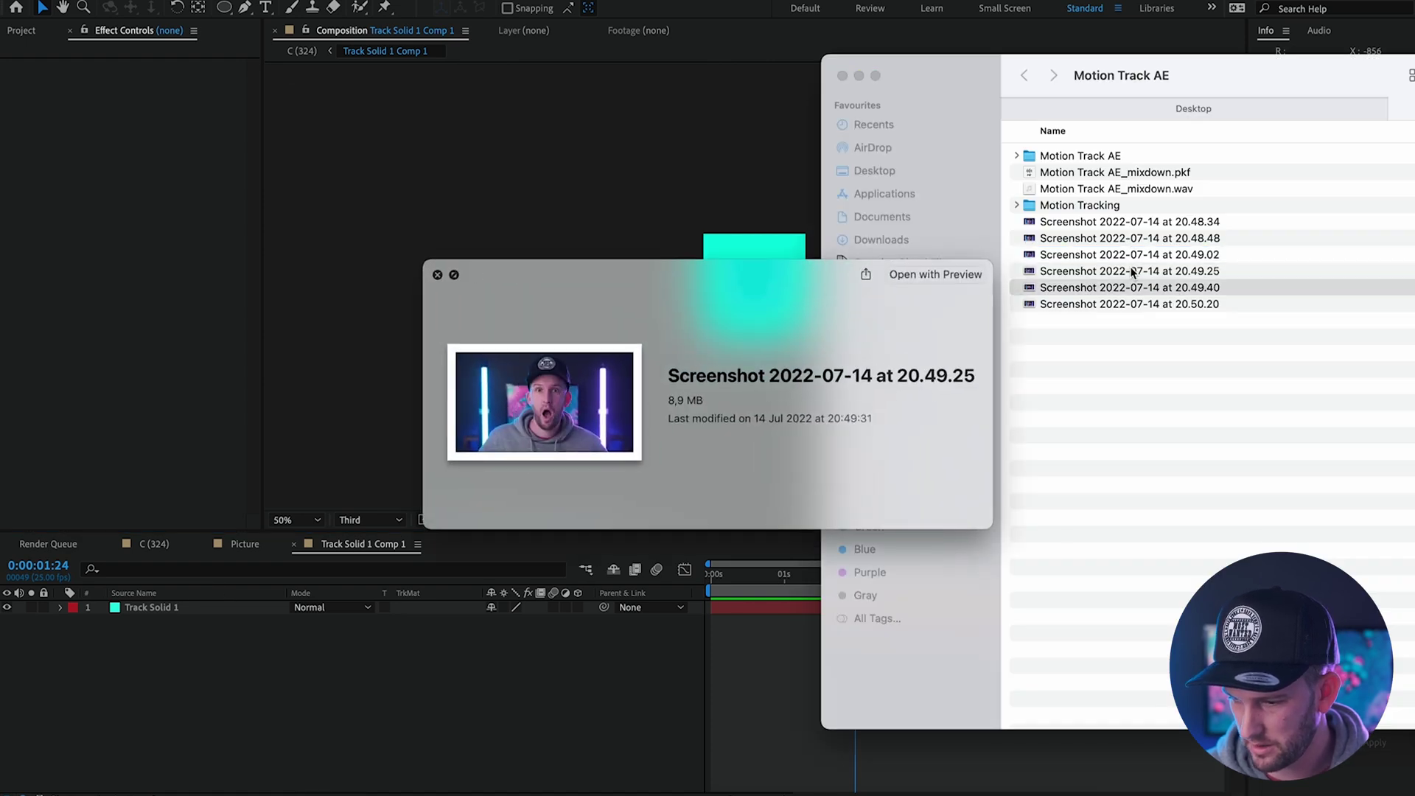
key(Down)
key(space)
drag(1068, 307, 174, 619)
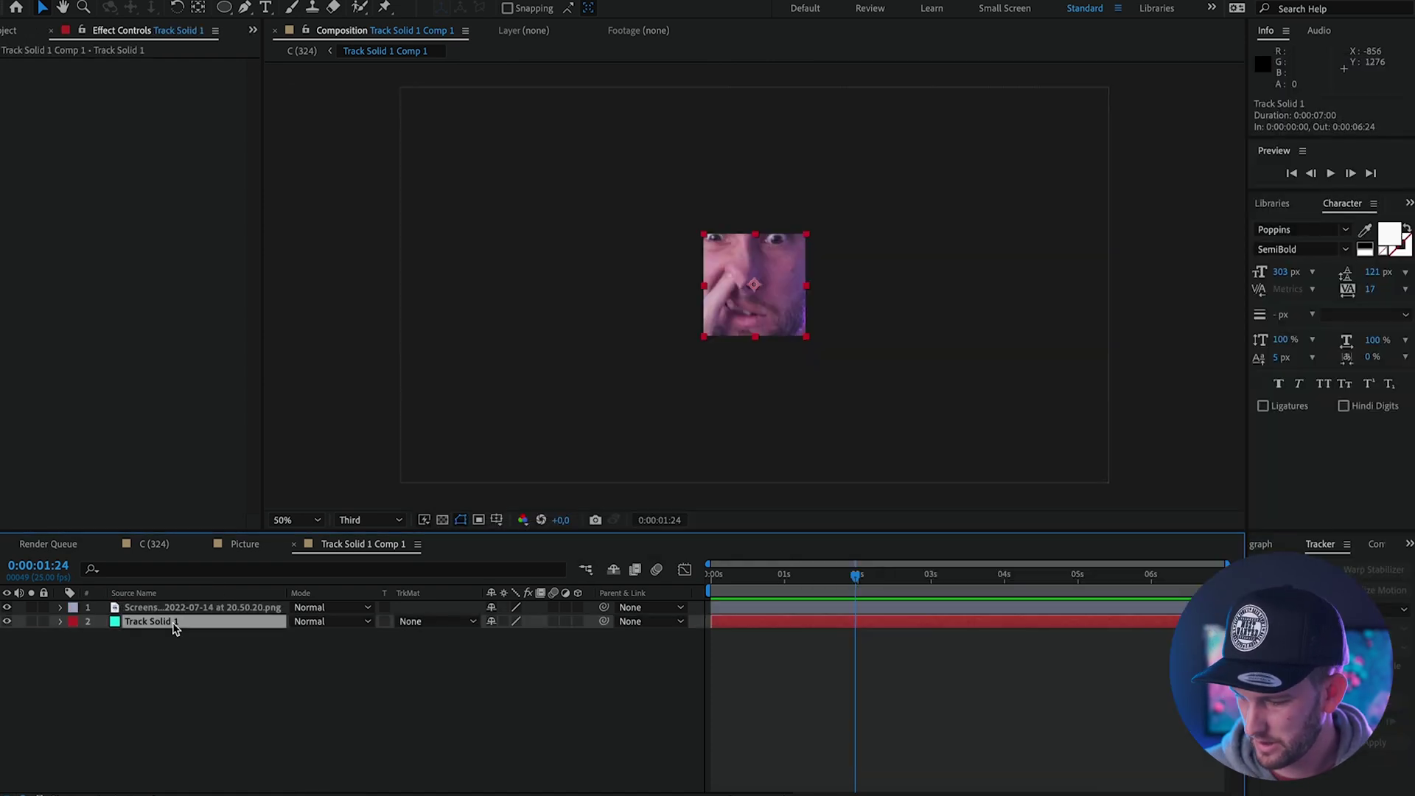
Step: Resize the Track Solid 1 Comp 1 composition to 1920 x 1080 px and reveal the screenshot layer's scale property
right_click(289, 642)
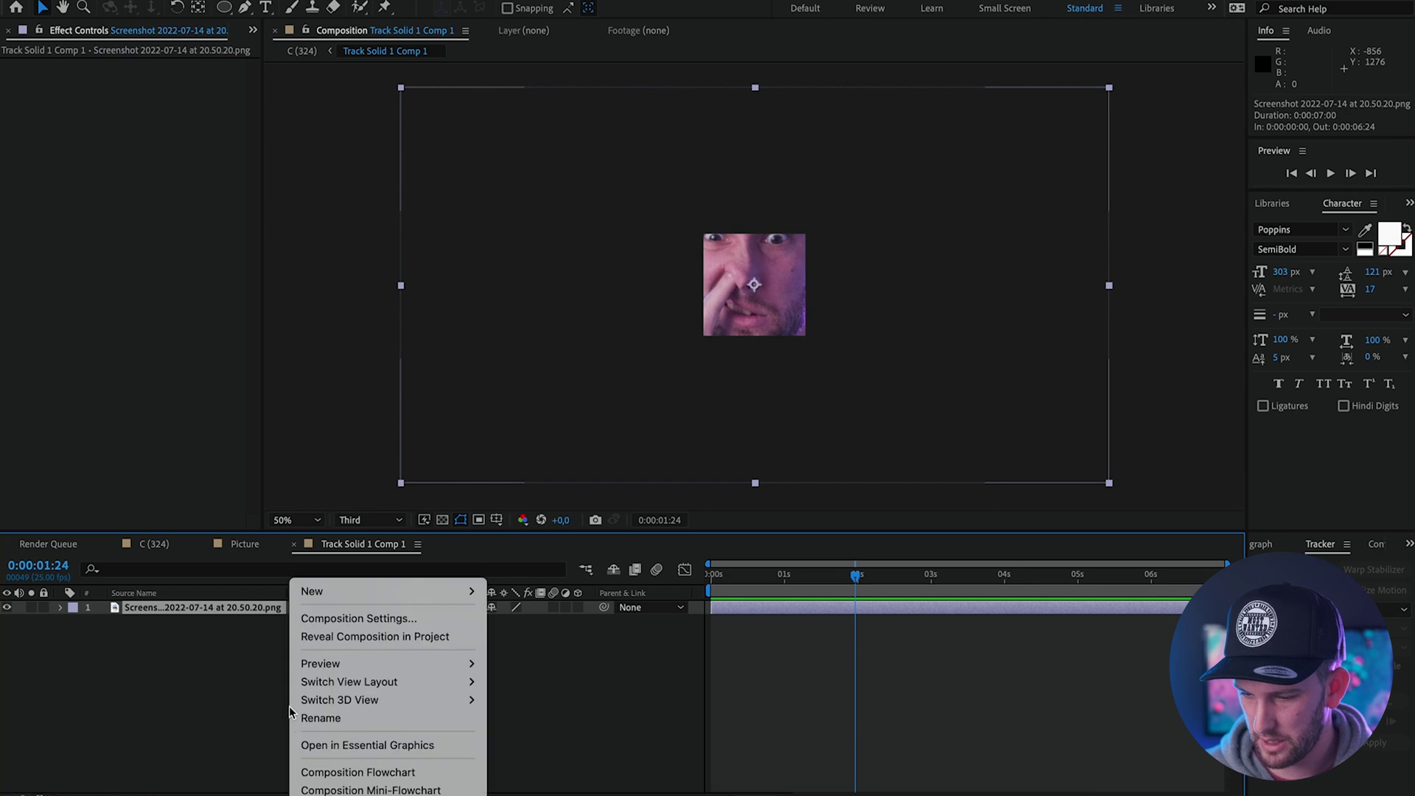
click(322, 619)
click(682, 400)
key(Tab)
text(1080)
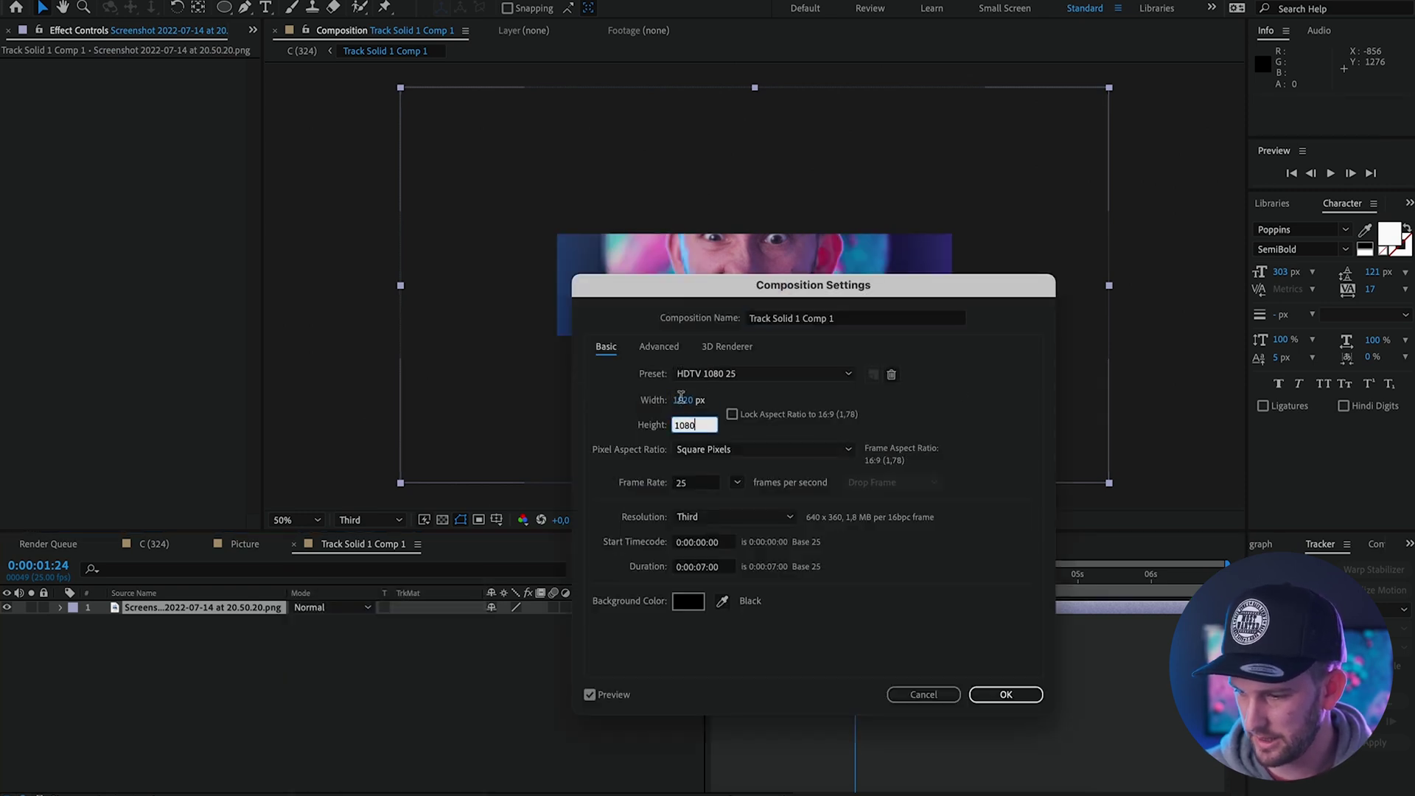
key(Return)
key(s)
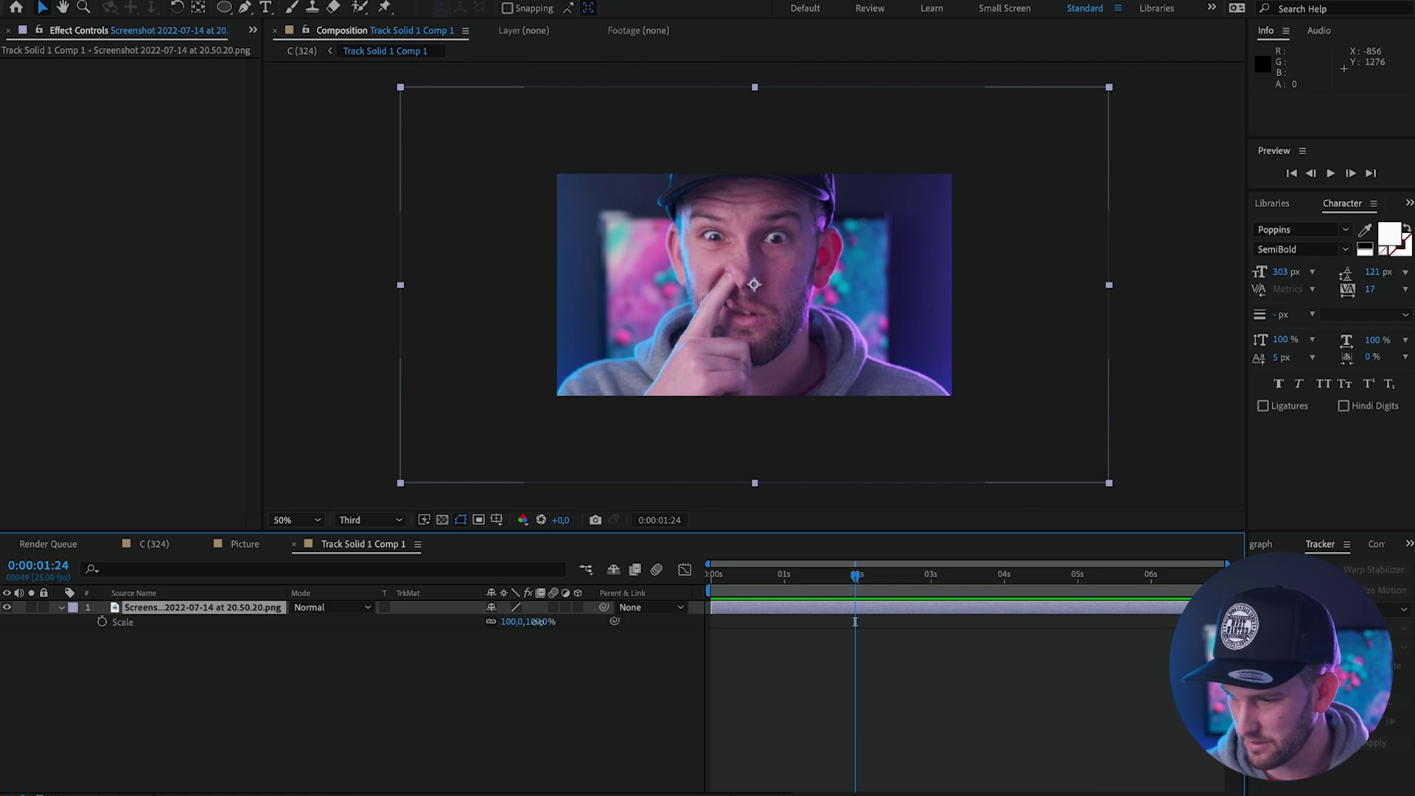
Step: In the C (324) composition, expand Track Solid 1 Comp 1's transform properties and move it to about 2121, 1122, -4279
click(154, 544)
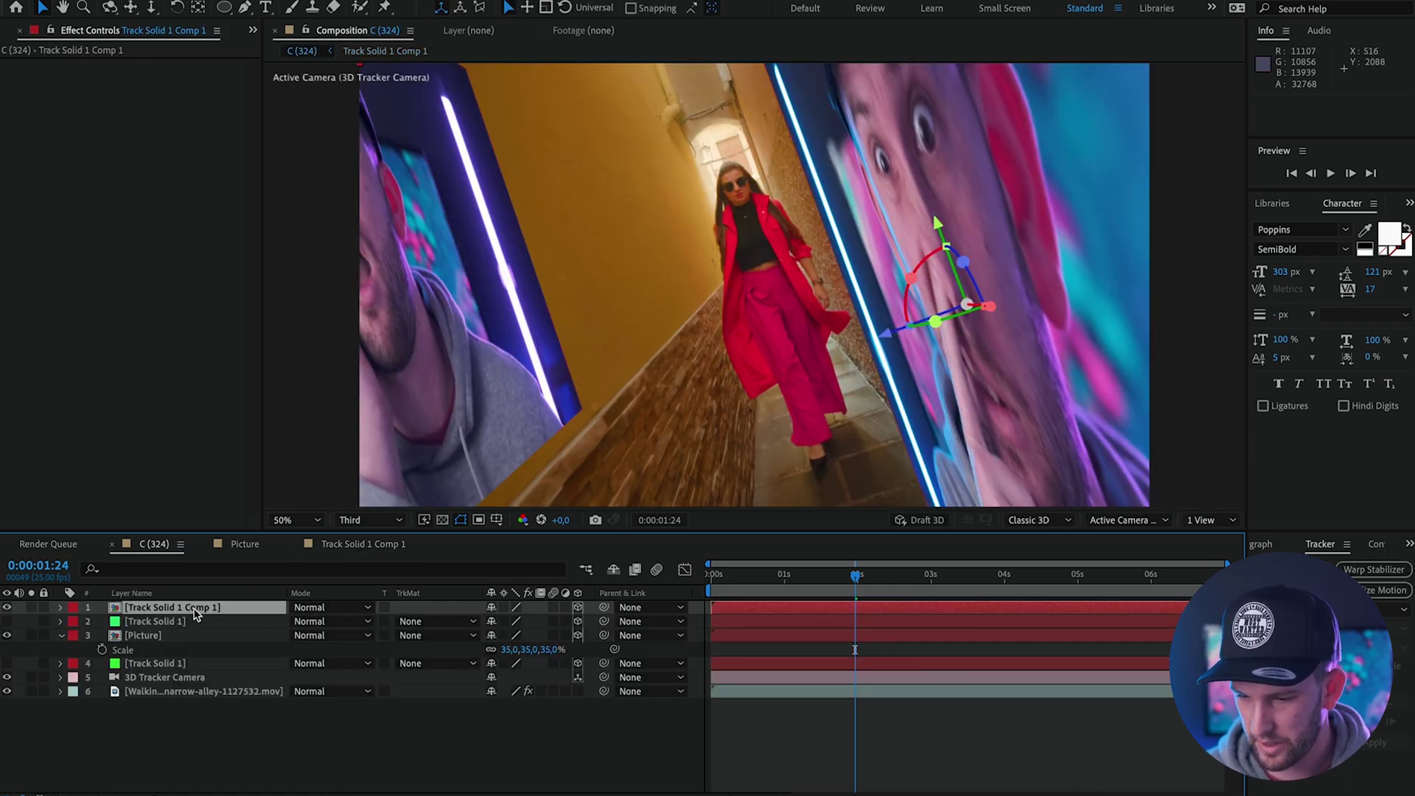
click(59, 608)
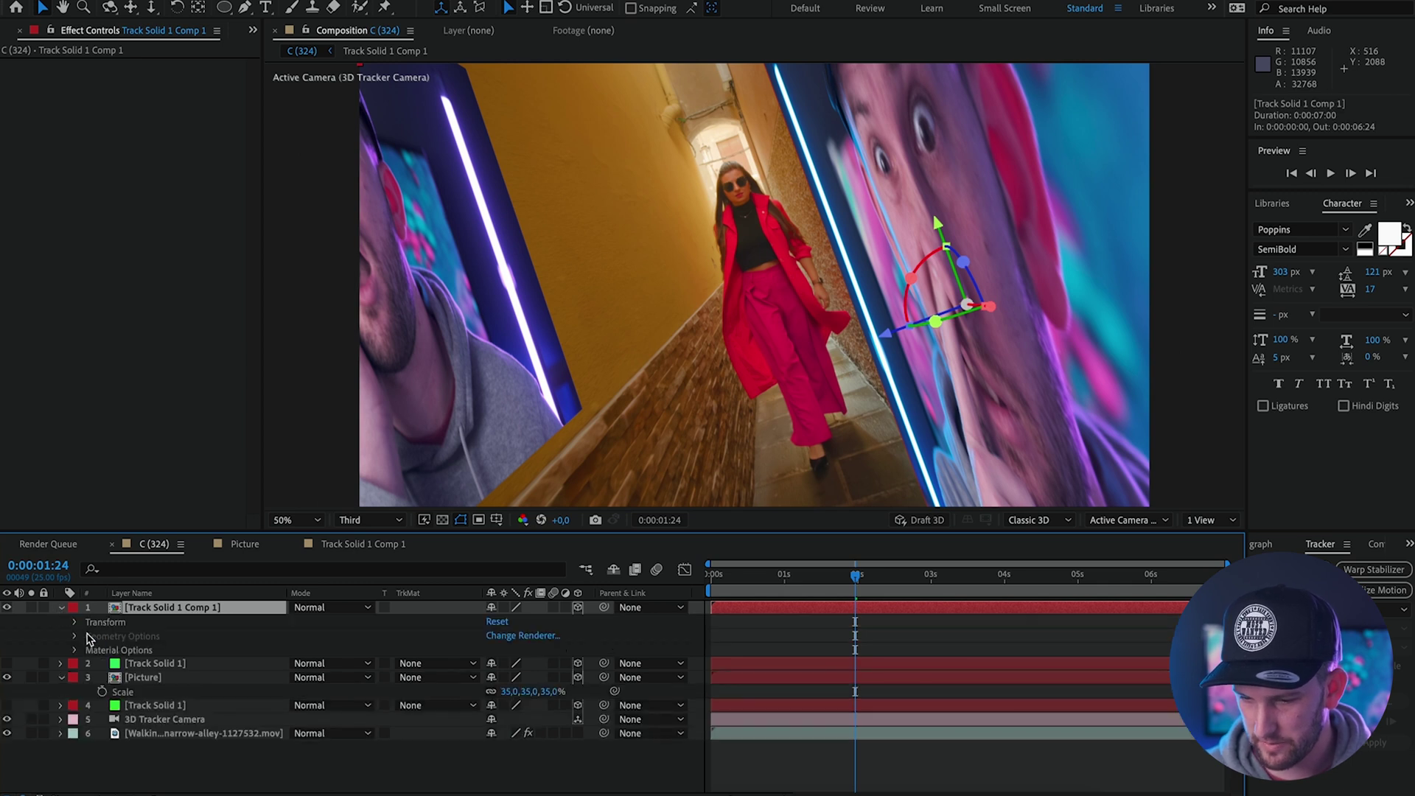
click(76, 623)
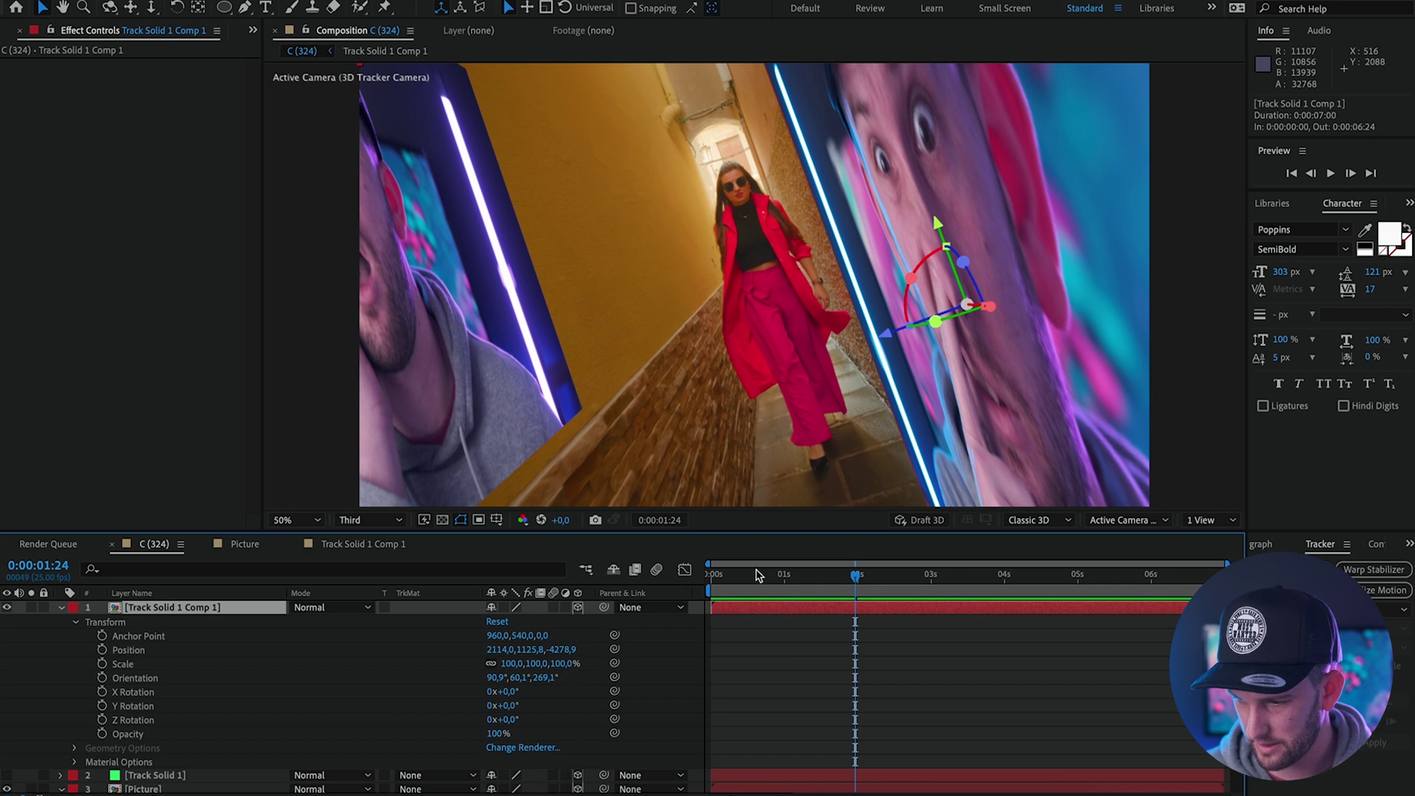
mouse_move(888, 335)
mouse_down()
mouse_move(922, 327)
mouse_move(900, 335)
mouse_up()
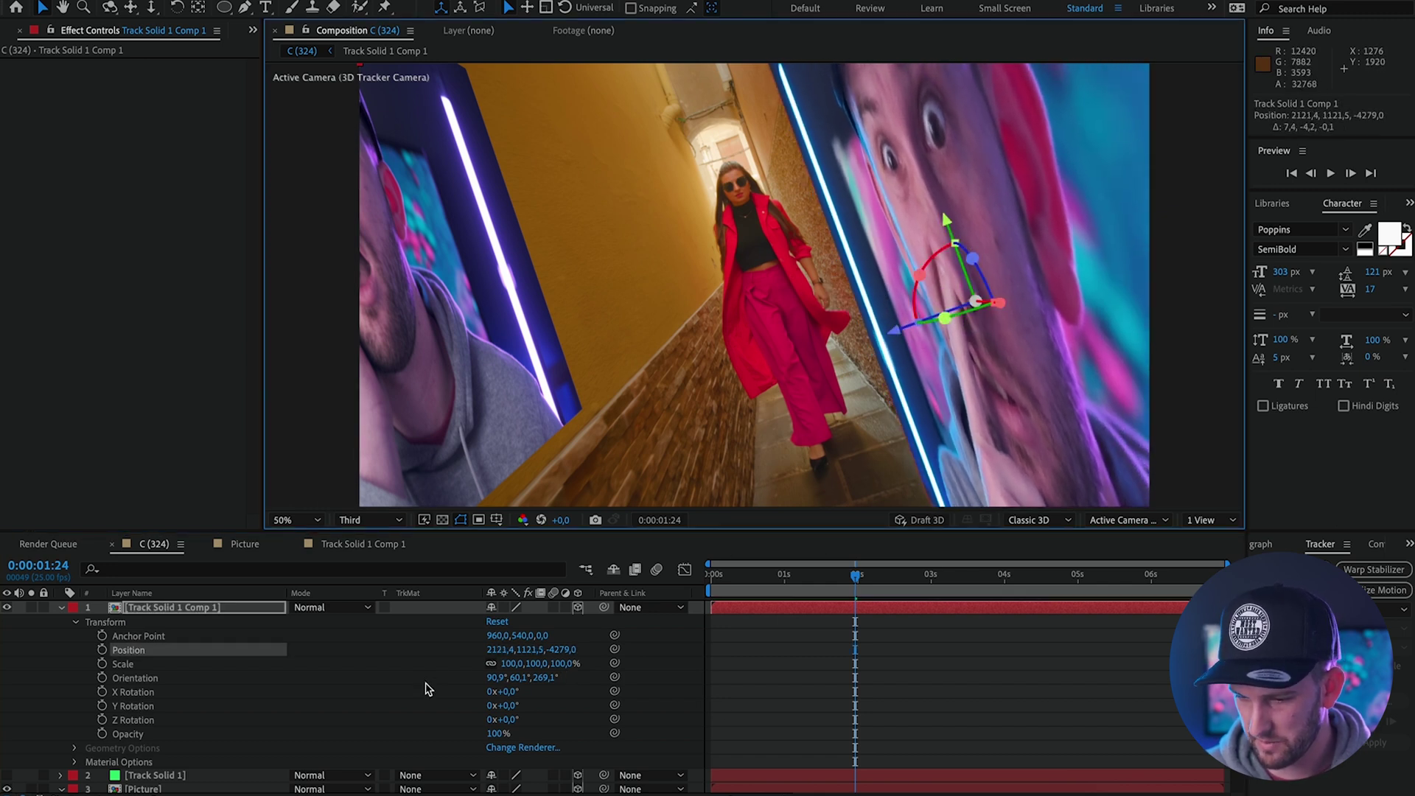
Step: Scale Track Solid 1 Comp 1 to 26%, lower it slightly on the textured wall, and play the composition from the start
click(193, 610)
key(s)
drag(565, 621, 510, 622)
drag(948, 215, 945, 225)
drag(793, 582, 711, 584)
key(space)
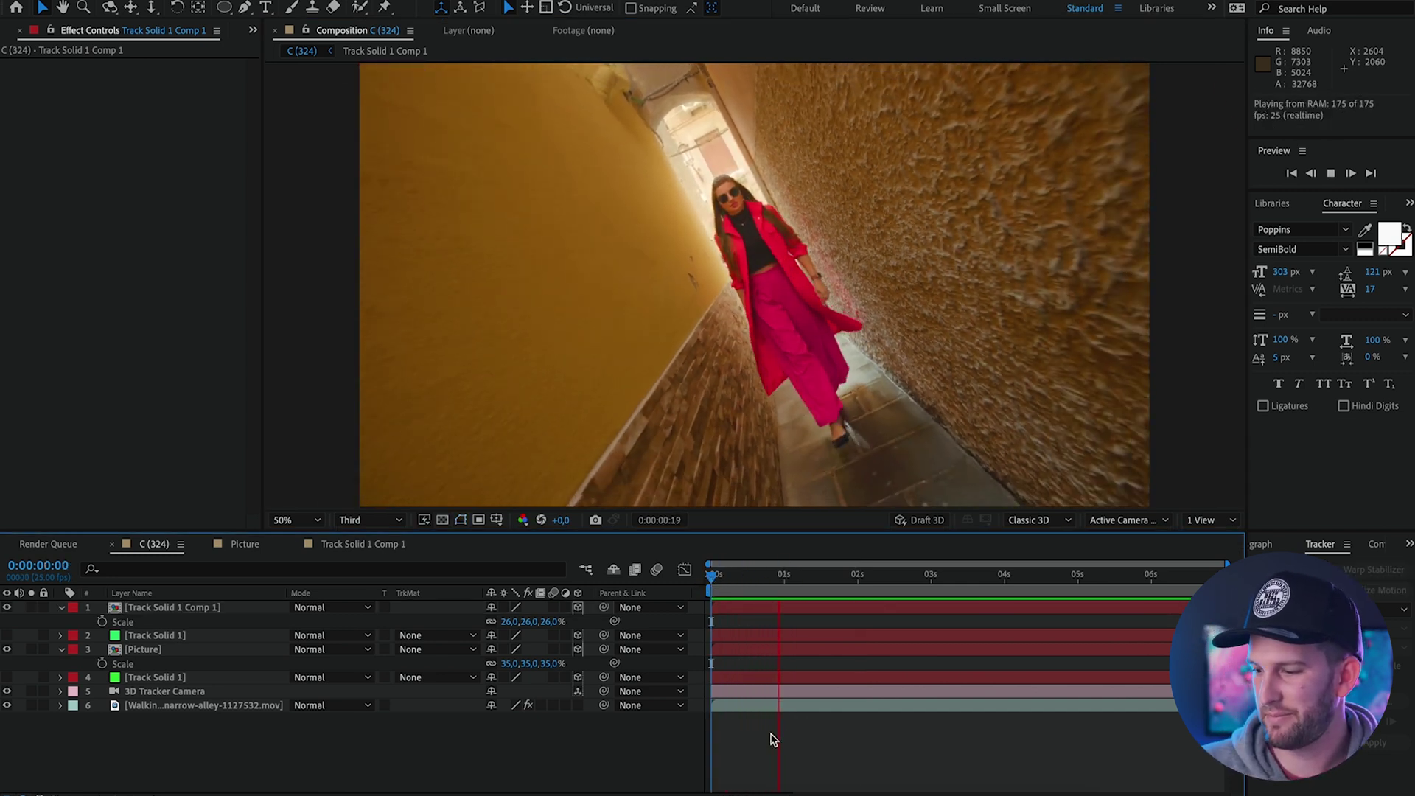